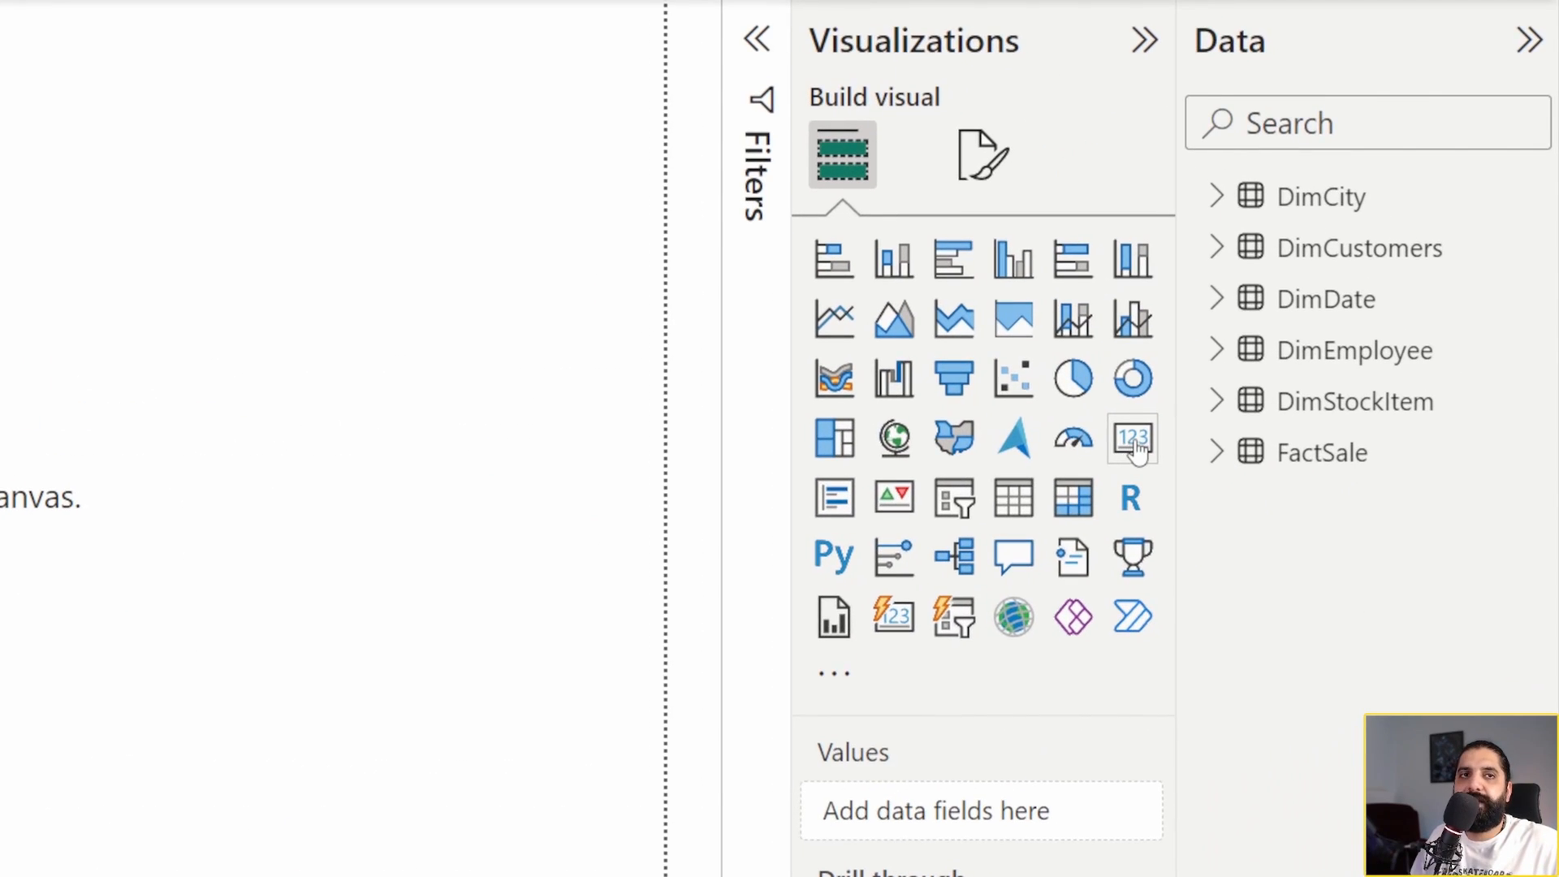
Step: Add a card visual to the Measures page showing the Profit field from the FactSale table
{"action": "left_click", "coordinate": [1134, 445]}
{"action": "left_click_drag", "start_coordinate": [193, 331], "coordinate": [712, 435]}
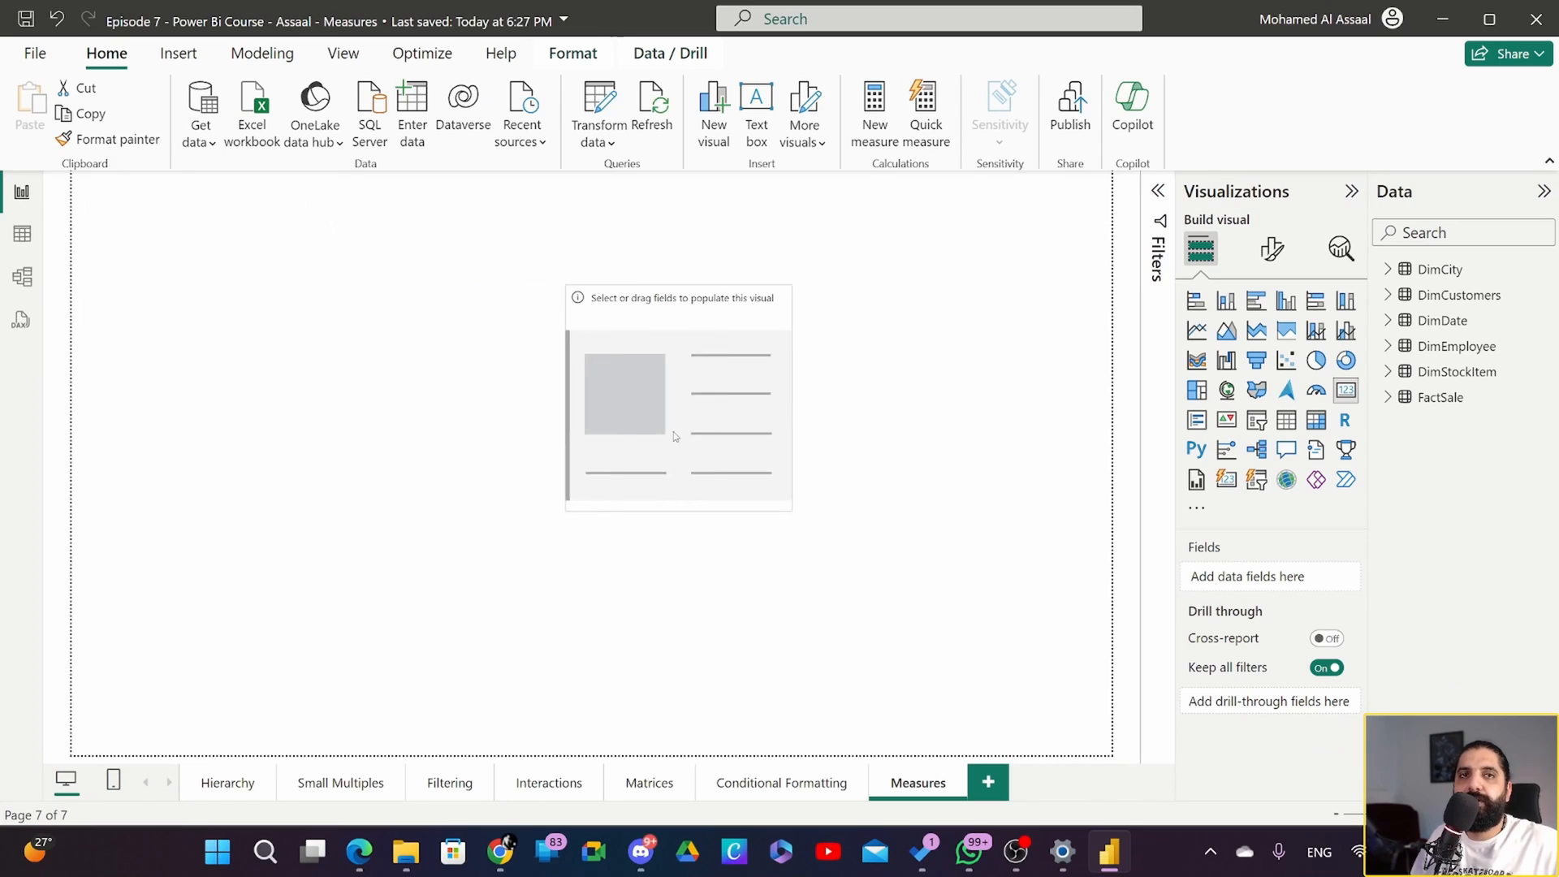
{"action": "left_click", "coordinate": [1392, 399]}
{"action": "scroll", "coordinate": [1453, 438], "scroll_direction": "down", "scroll_amount": 2}
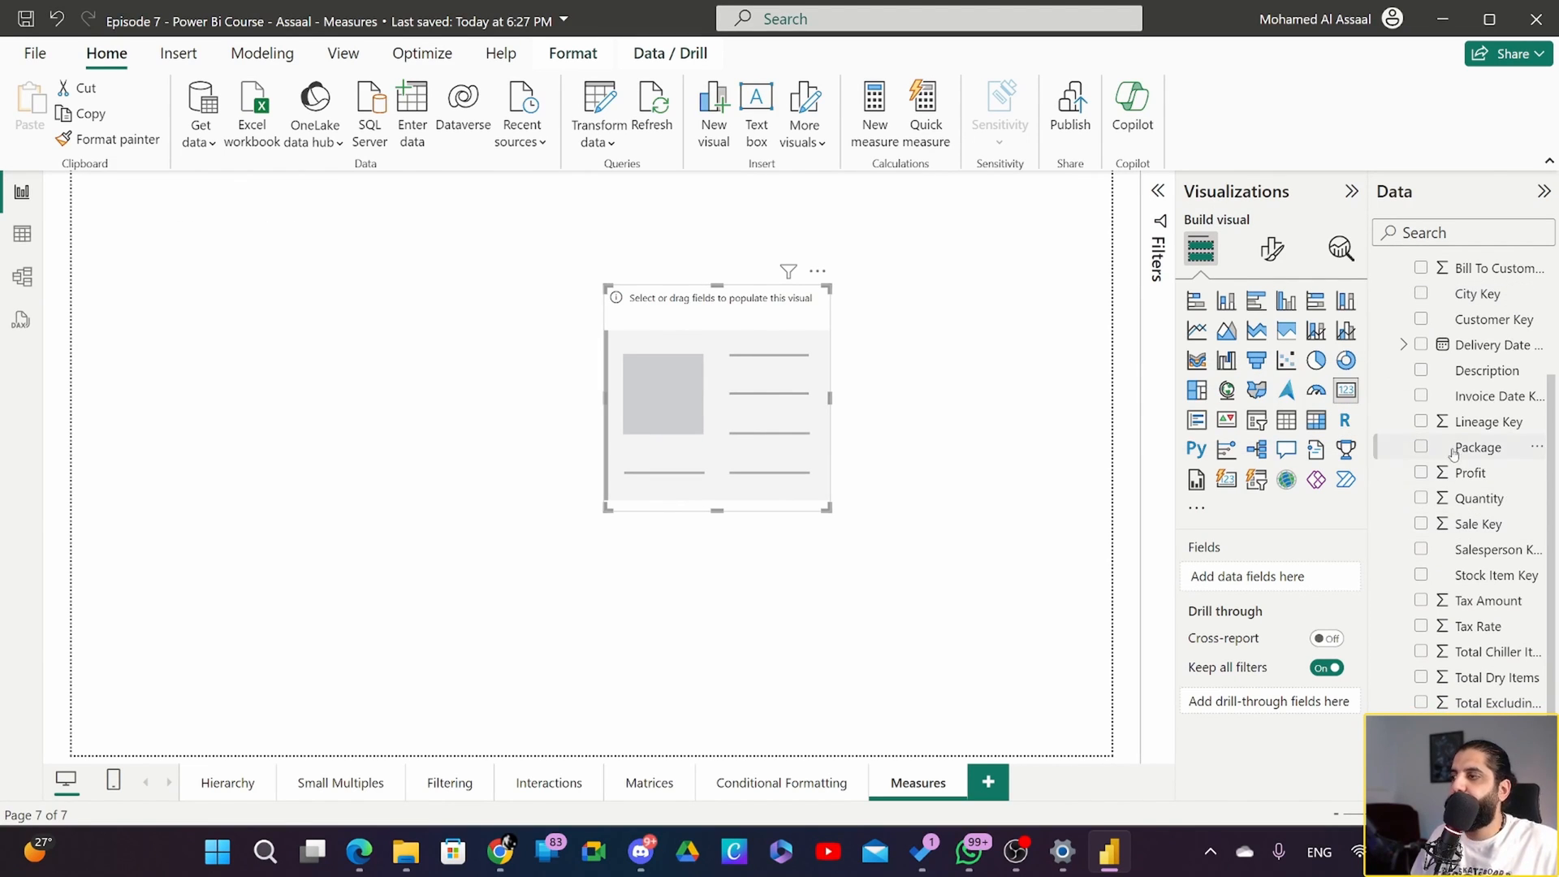
{"action": "left_click_drag", "start_coordinate": [1473, 475], "coordinate": [1266, 578]}
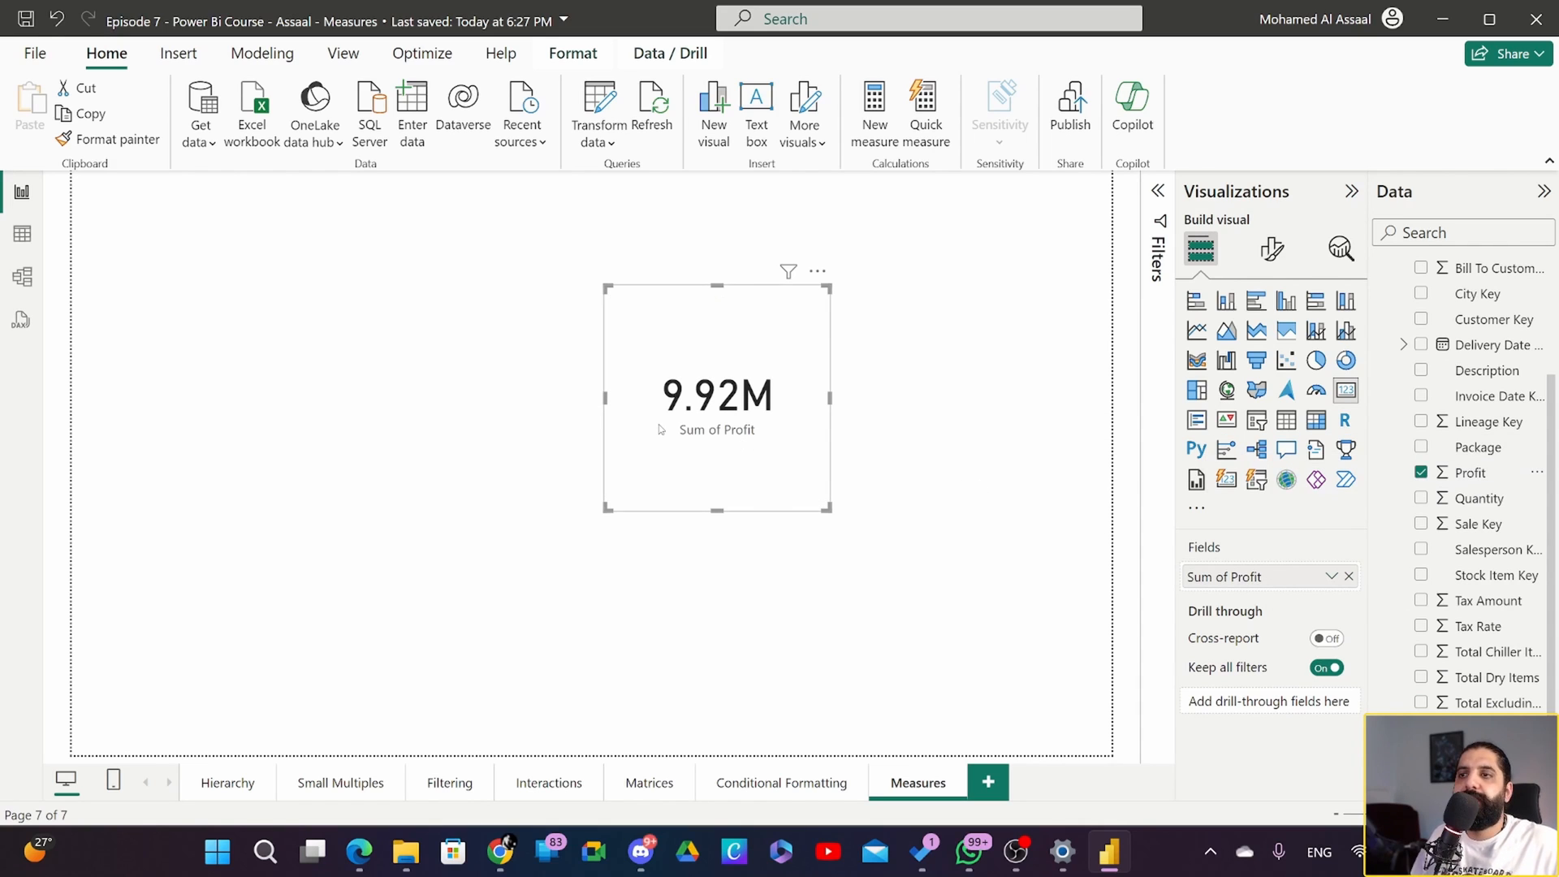
Step: Extend the profit card towards the left and widen the Data pane to fit the full field names
{"action": "left_click_drag", "start_coordinate": [602, 398], "coordinate": [315, 397]}
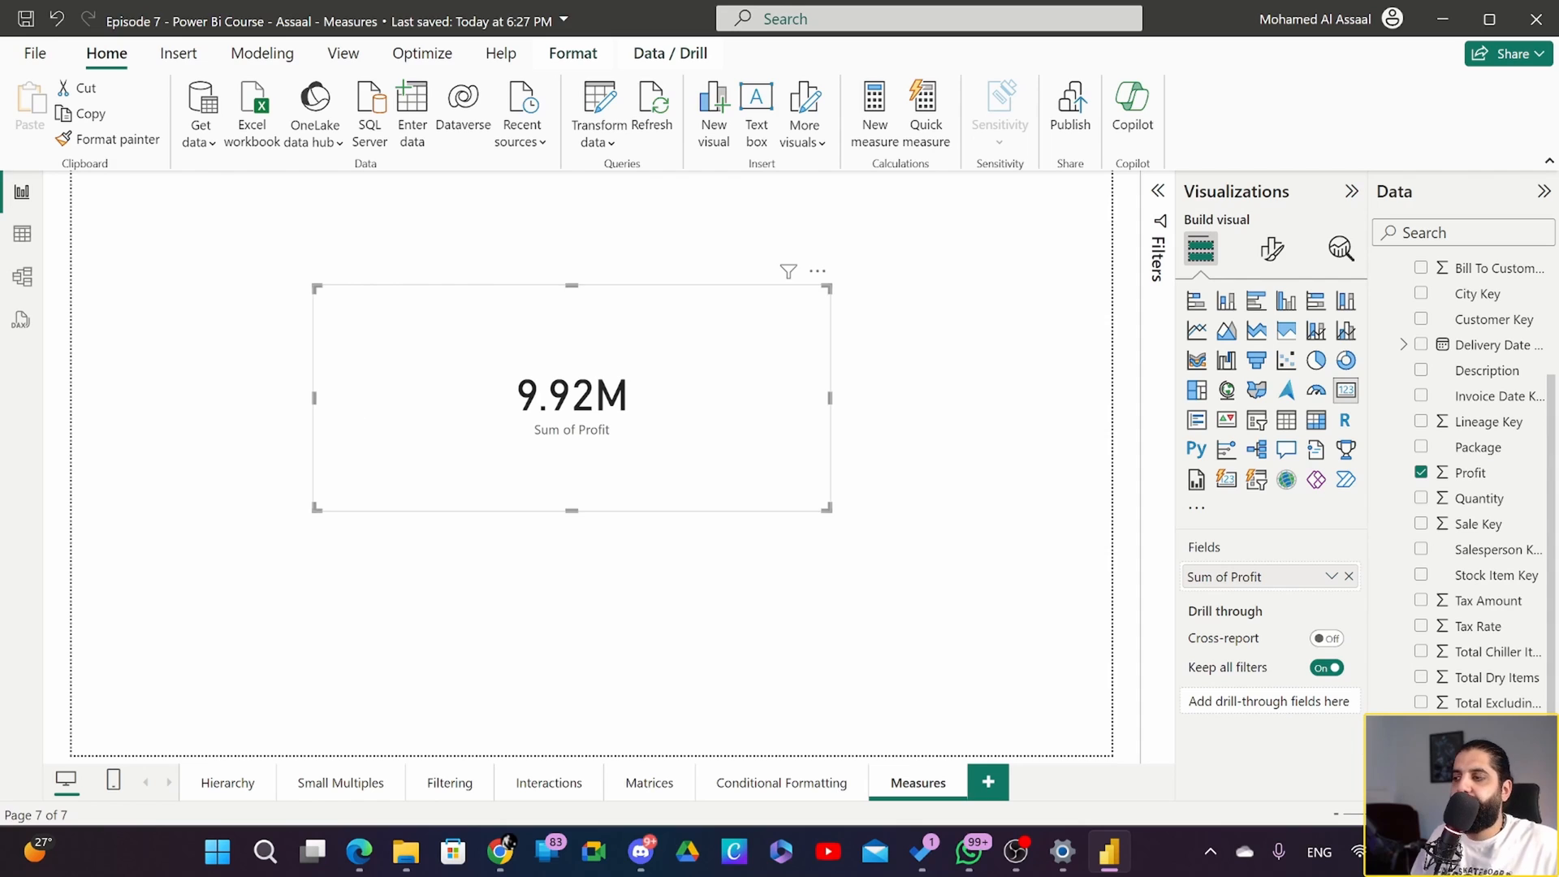
{"action": "scroll", "coordinate": [749, 529], "scroll_direction": "up", "scroll_amount": 3}
{"action": "left_click_drag", "start_coordinate": [792, 521], "coordinate": [615, 434]}
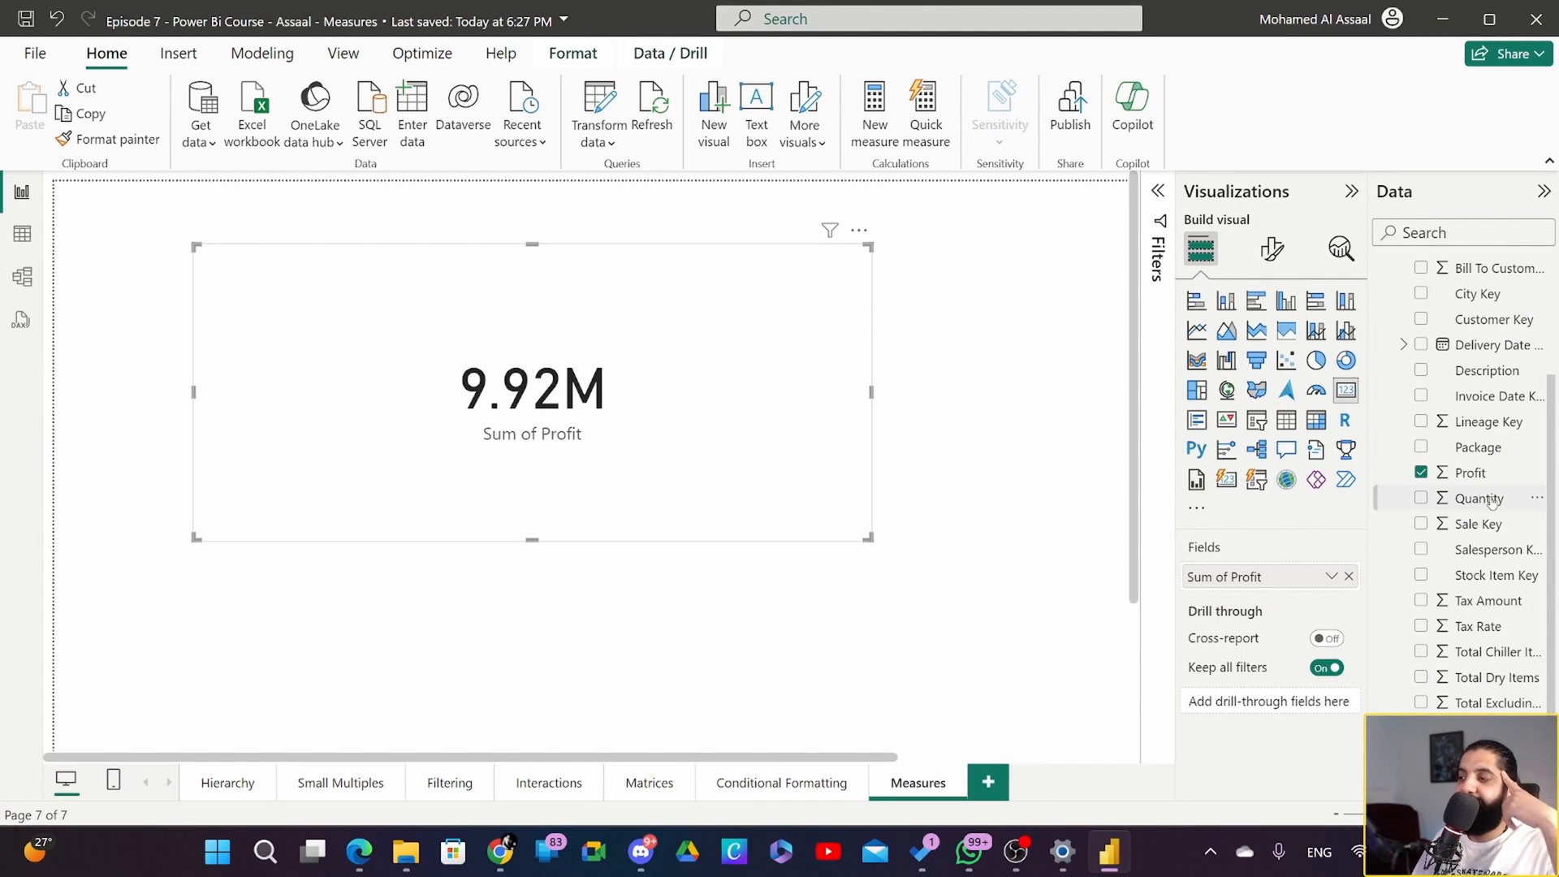
{"action": "left_click_drag", "start_coordinate": [1368, 490], "coordinate": [1214, 492]}
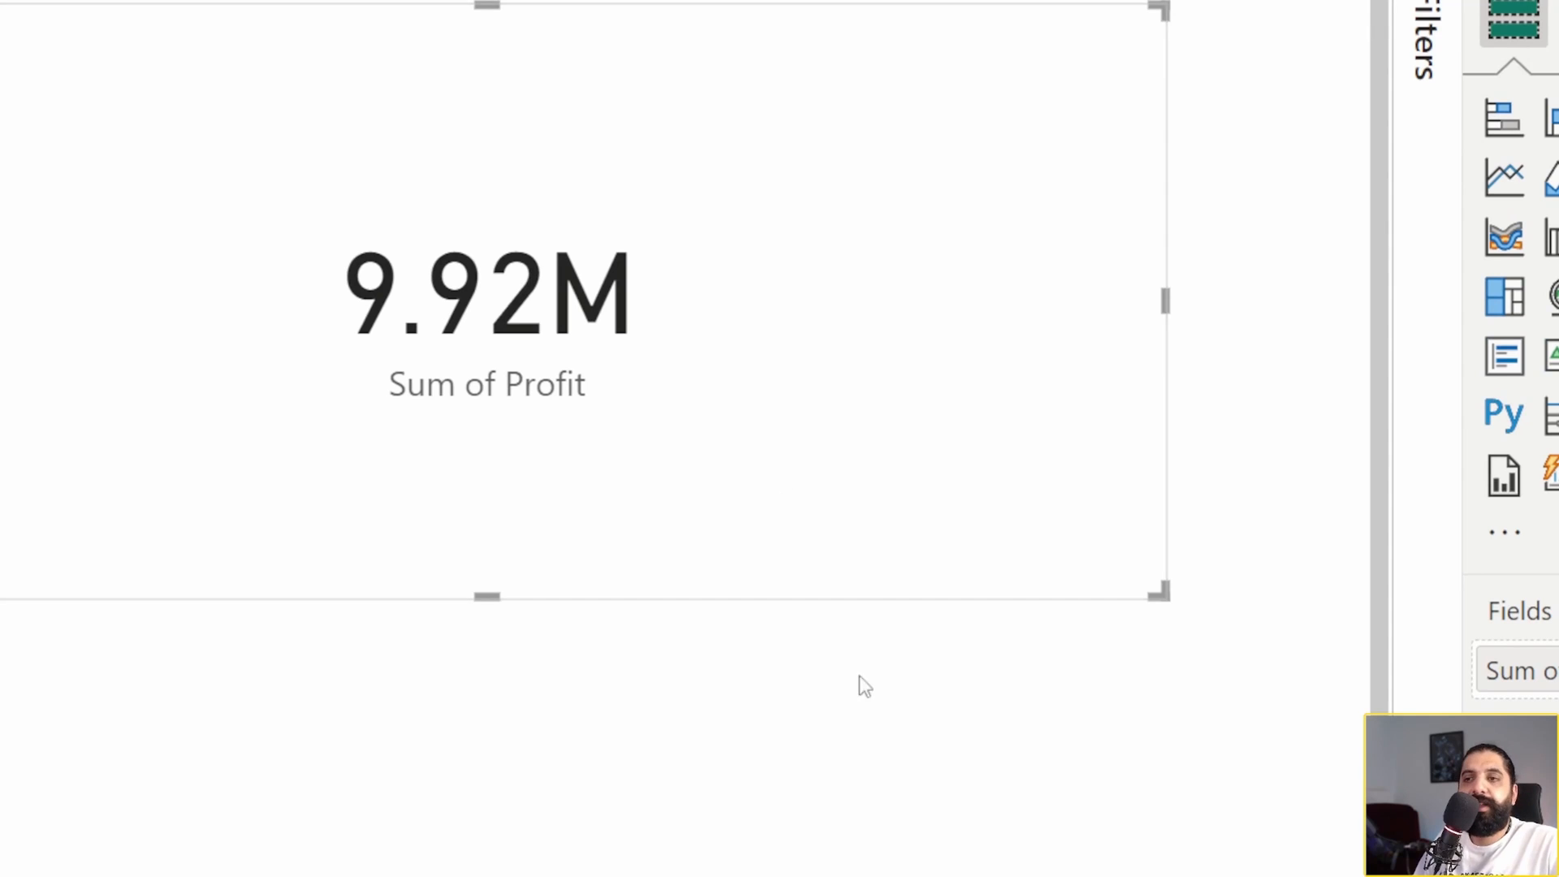
Step: Narrow the profit card from its right side to free space on the canvas
{"action": "left_click", "coordinate": [1060, 778]}
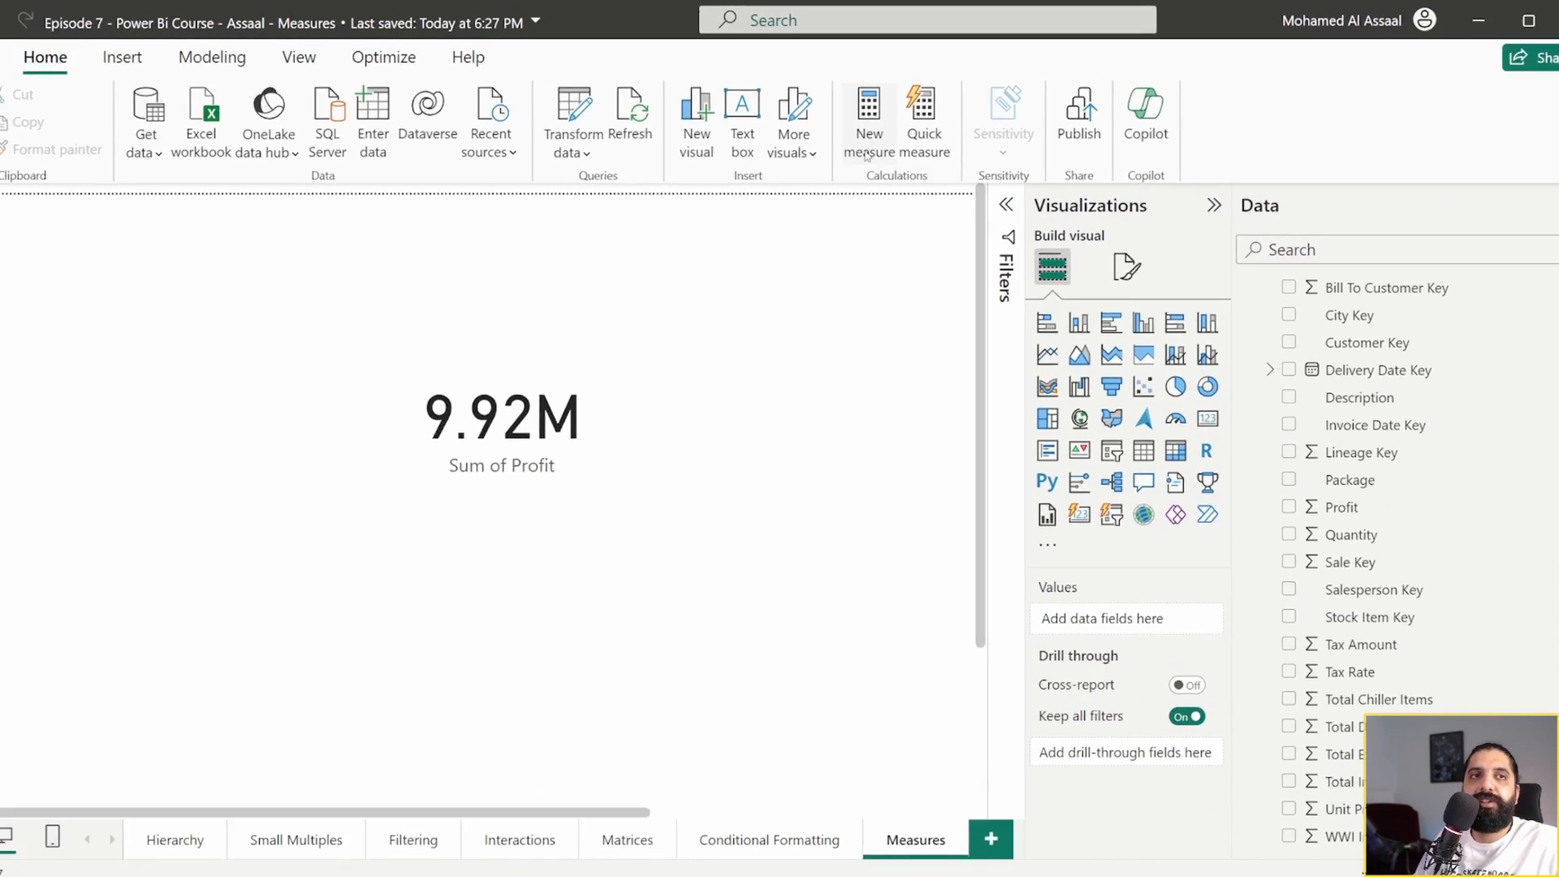
{"action": "left_click", "coordinate": [610, 786]}
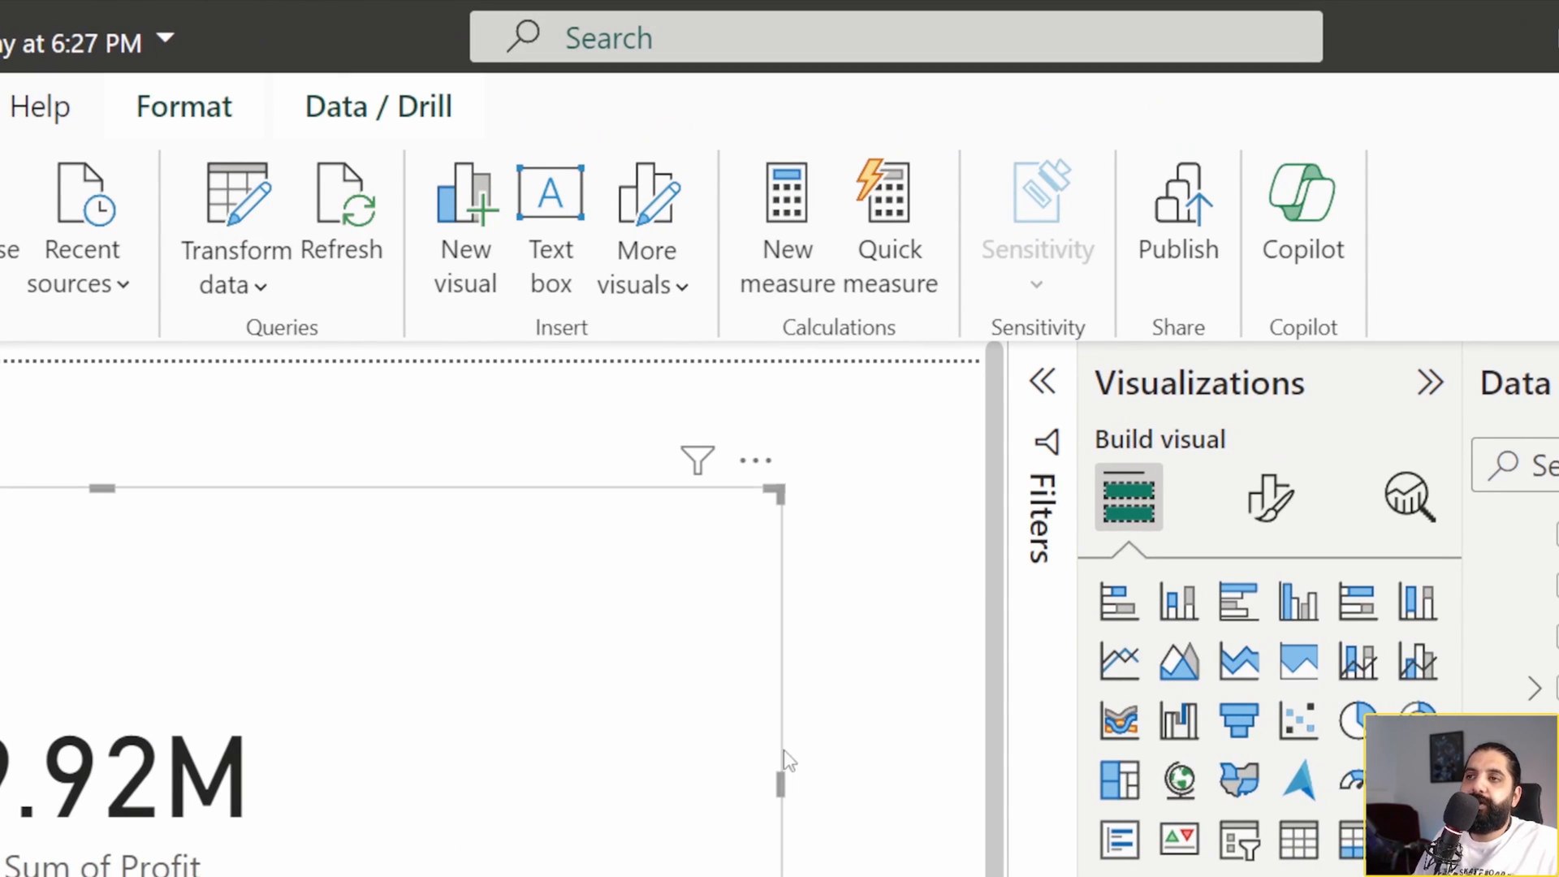
{"action": "left_click_drag", "start_coordinate": [781, 783], "coordinate": [172, 784]}
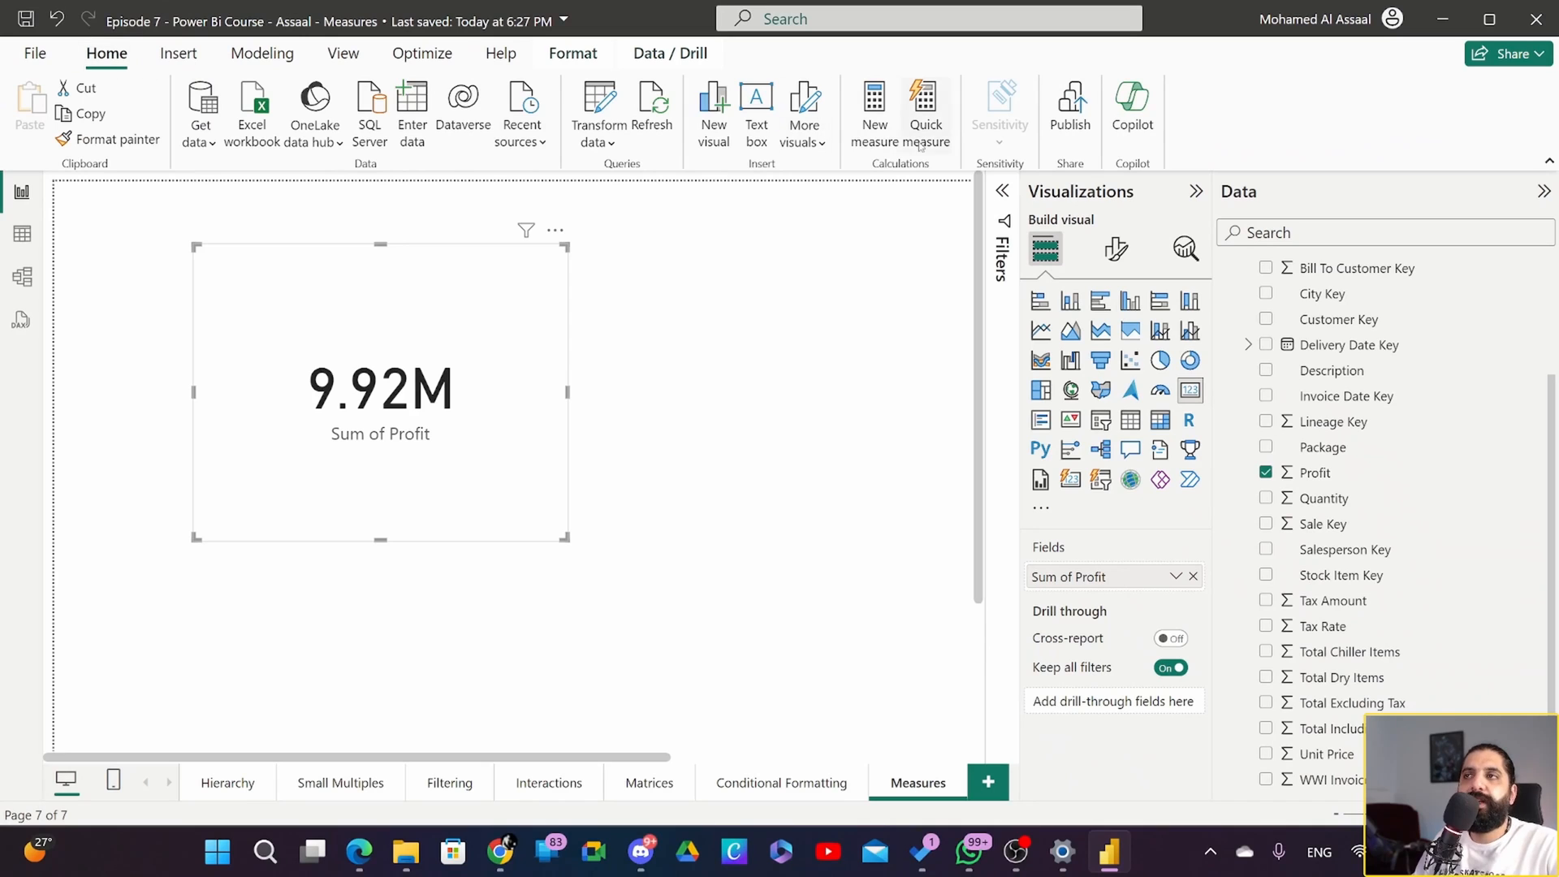
{"action": "left_click", "coordinate": [282, 70]}
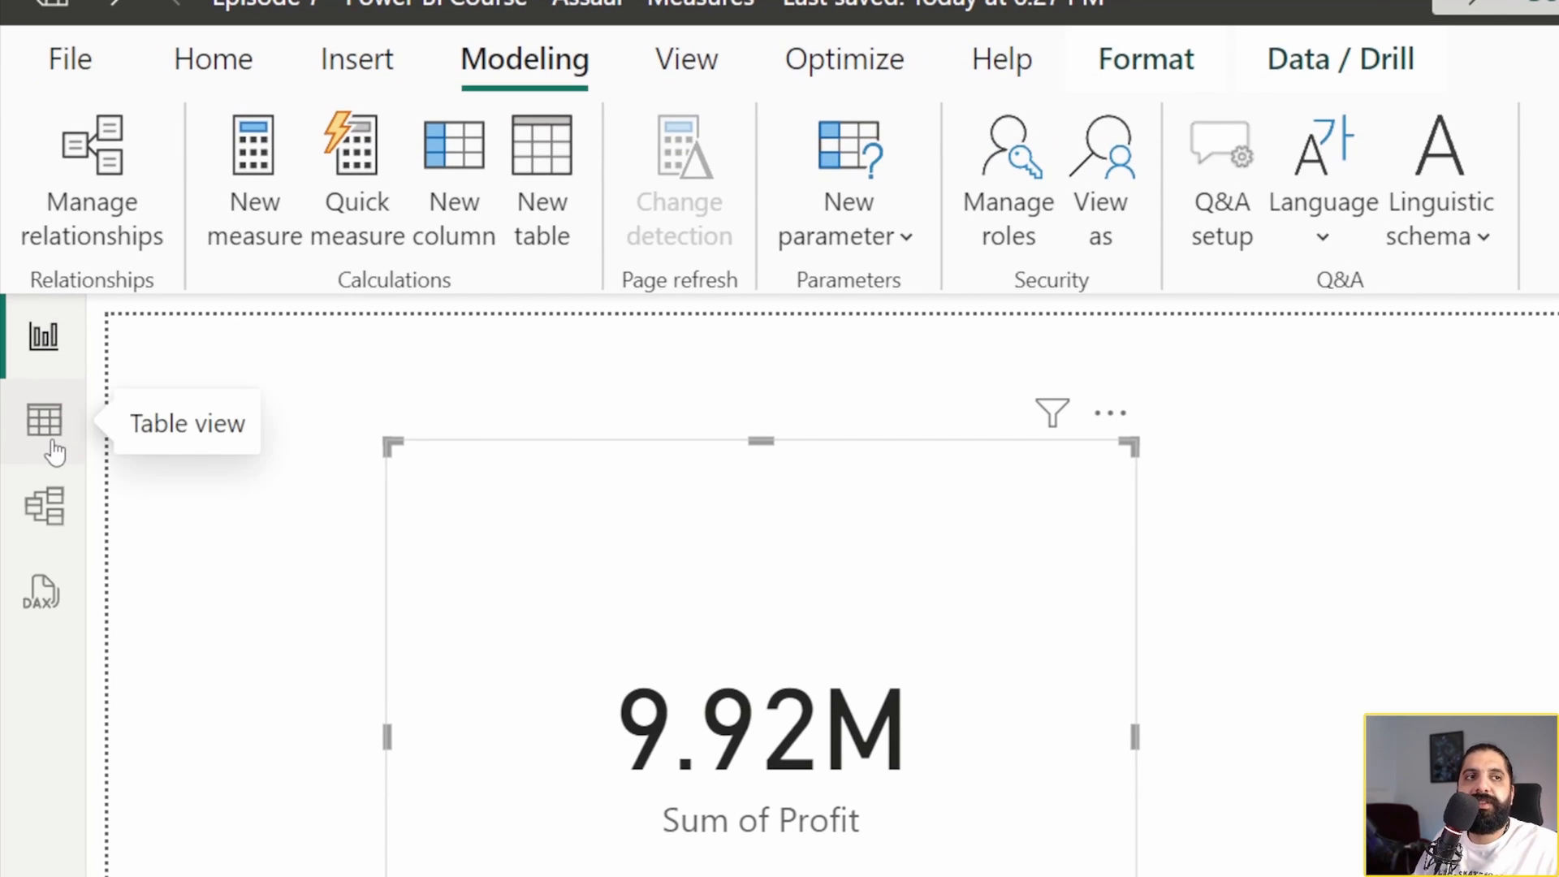
{"action": "left_click", "coordinate": [51, 444]}
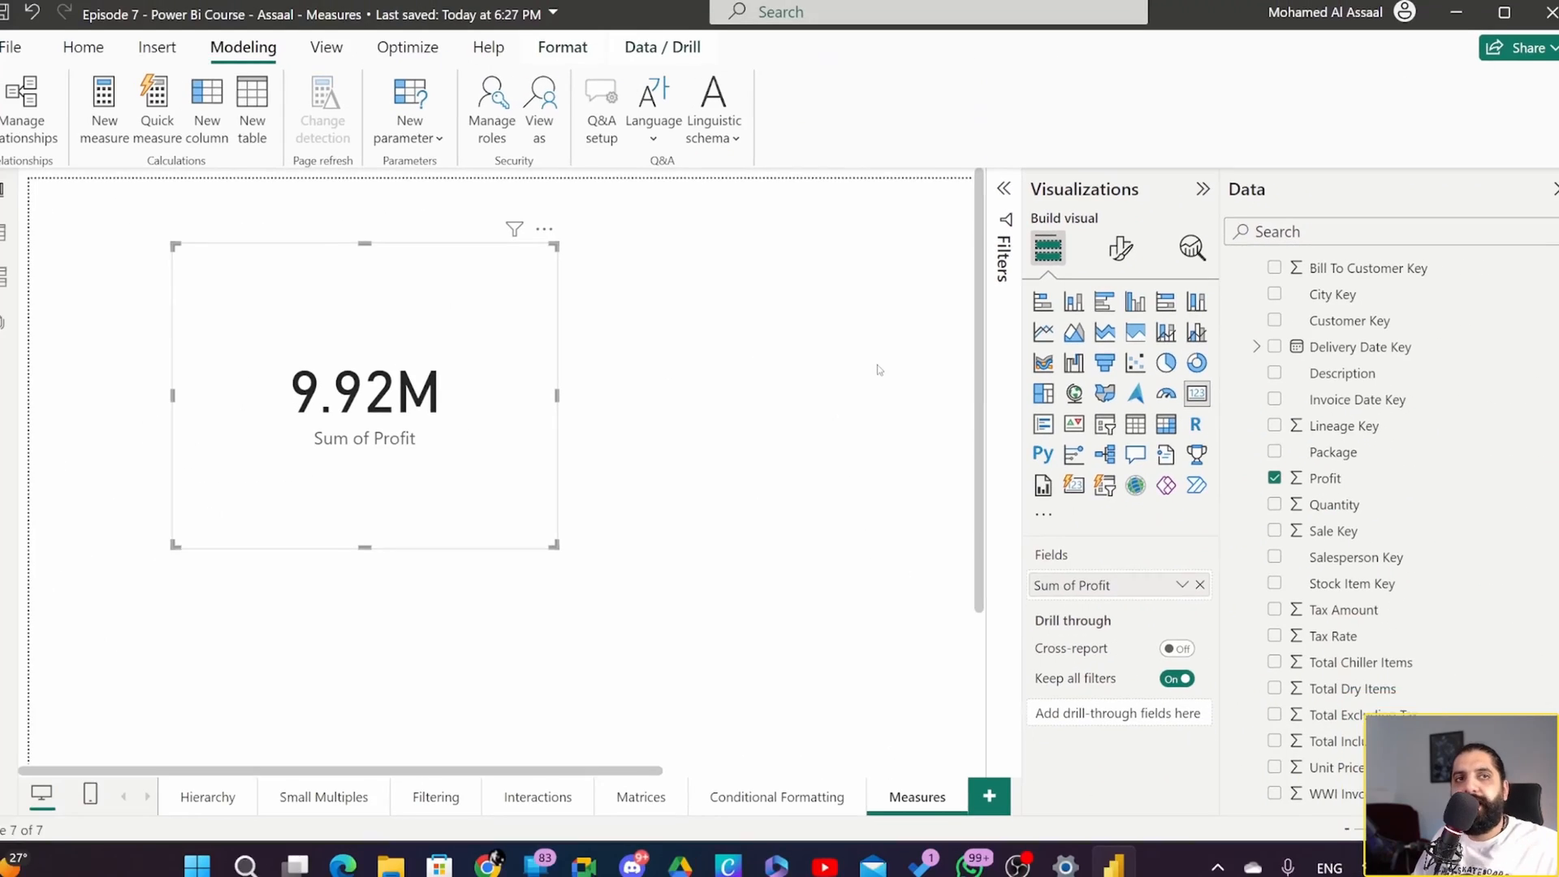
{"action": "left_click", "coordinate": [851, 342]}
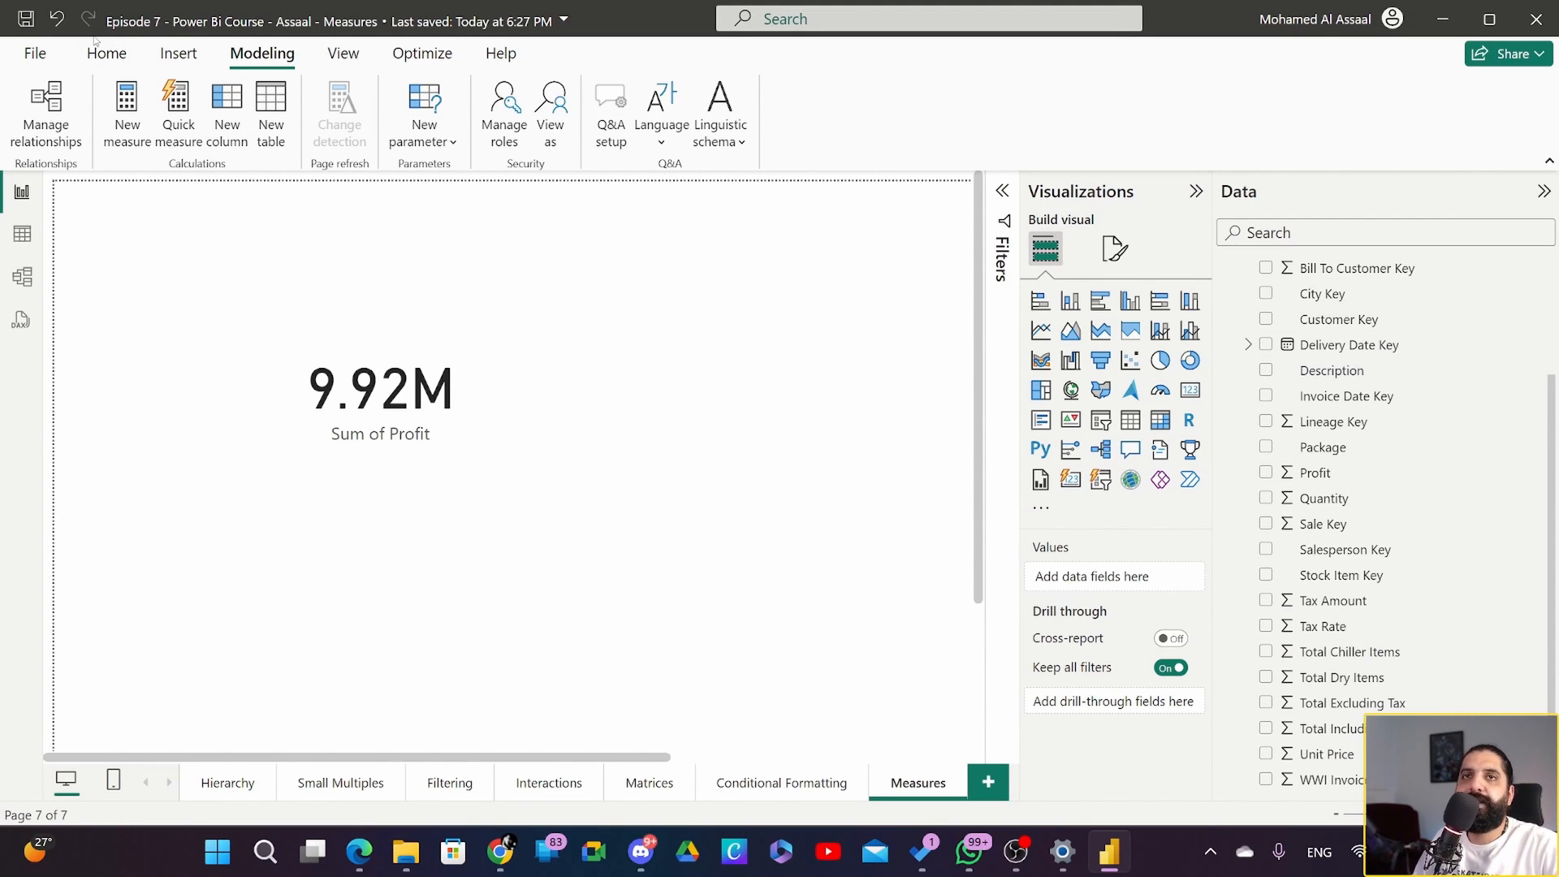
Step: Create a new measure and name it Profitability in its formula
{"action": "left_click", "coordinate": [113, 57]}
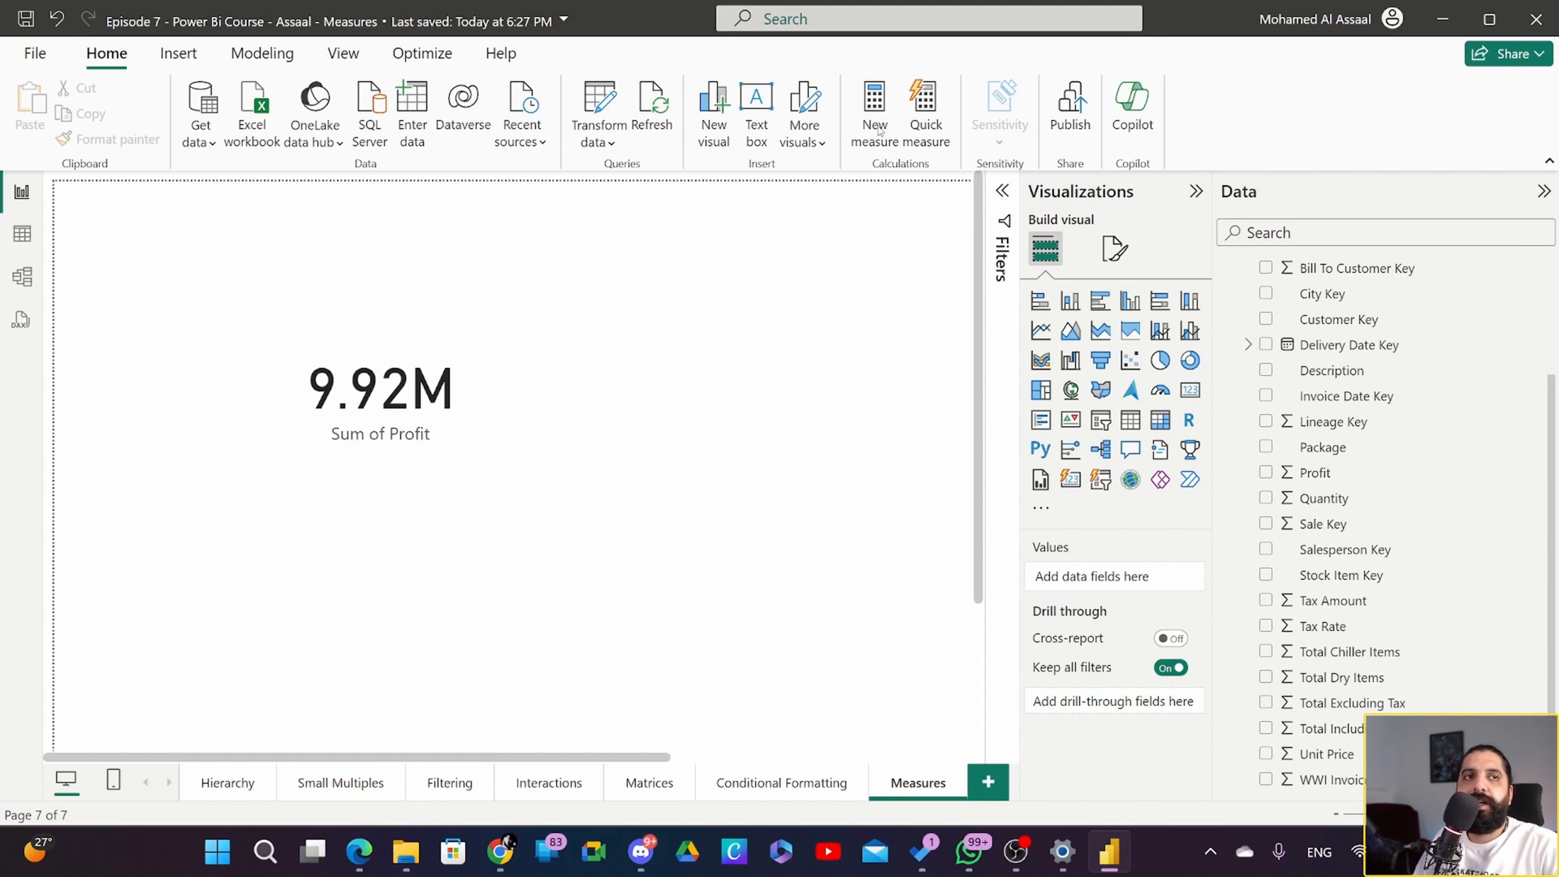
{"action": "left_click", "coordinate": [875, 113]}
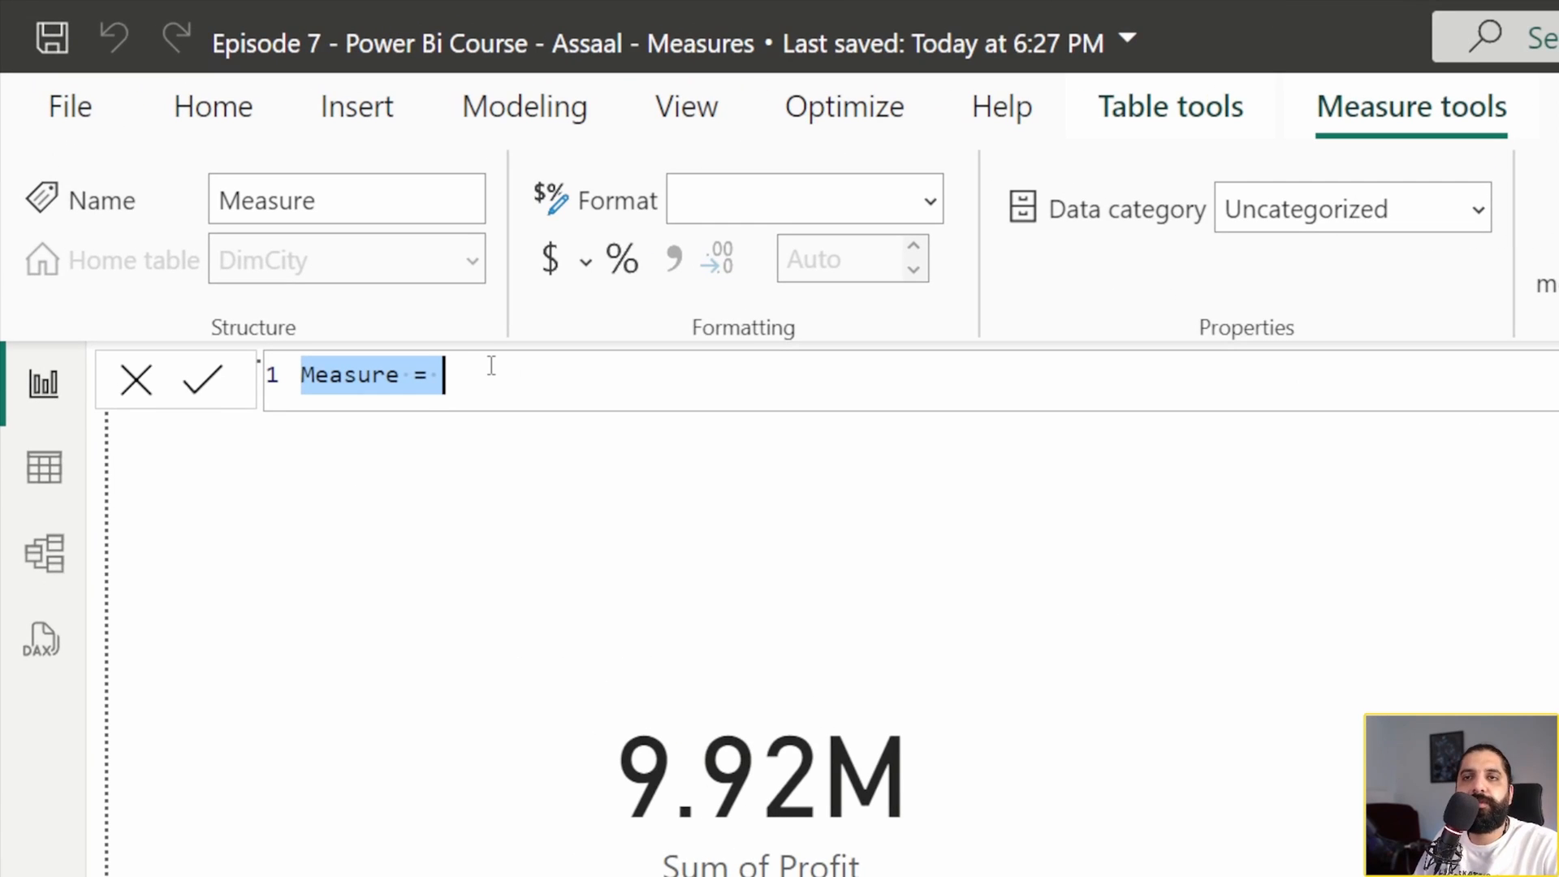
{"action": "left_click_drag", "start_coordinate": [414, 374], "coordinate": [293, 377]}
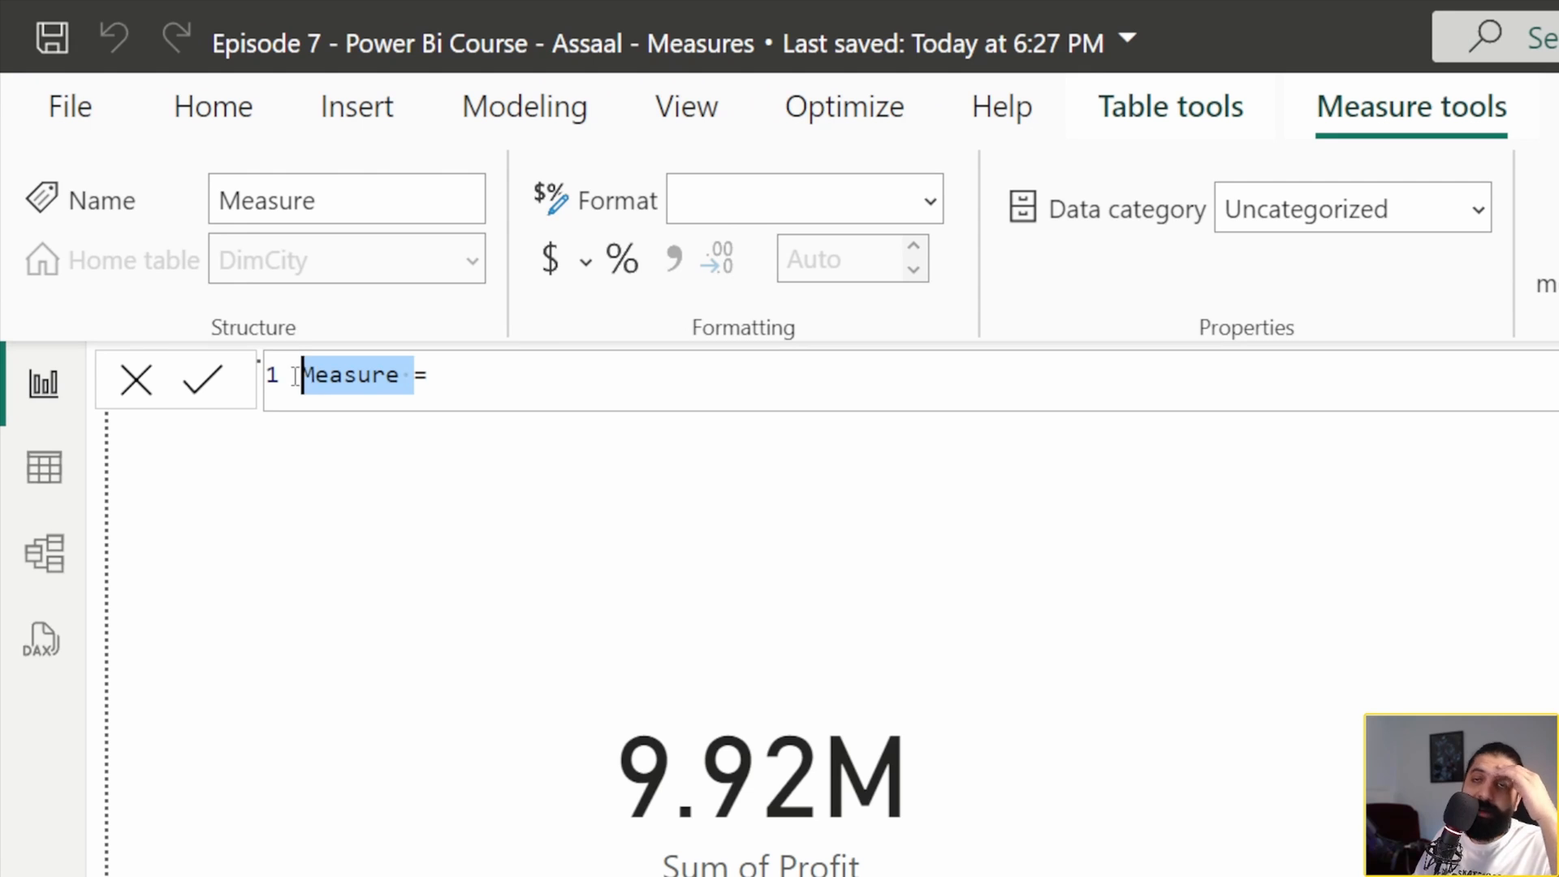
{"action": "left_click", "coordinate": [354, 374]}
{"action": "left_click_drag", "start_coordinate": [401, 375], "coordinate": [293, 372]}
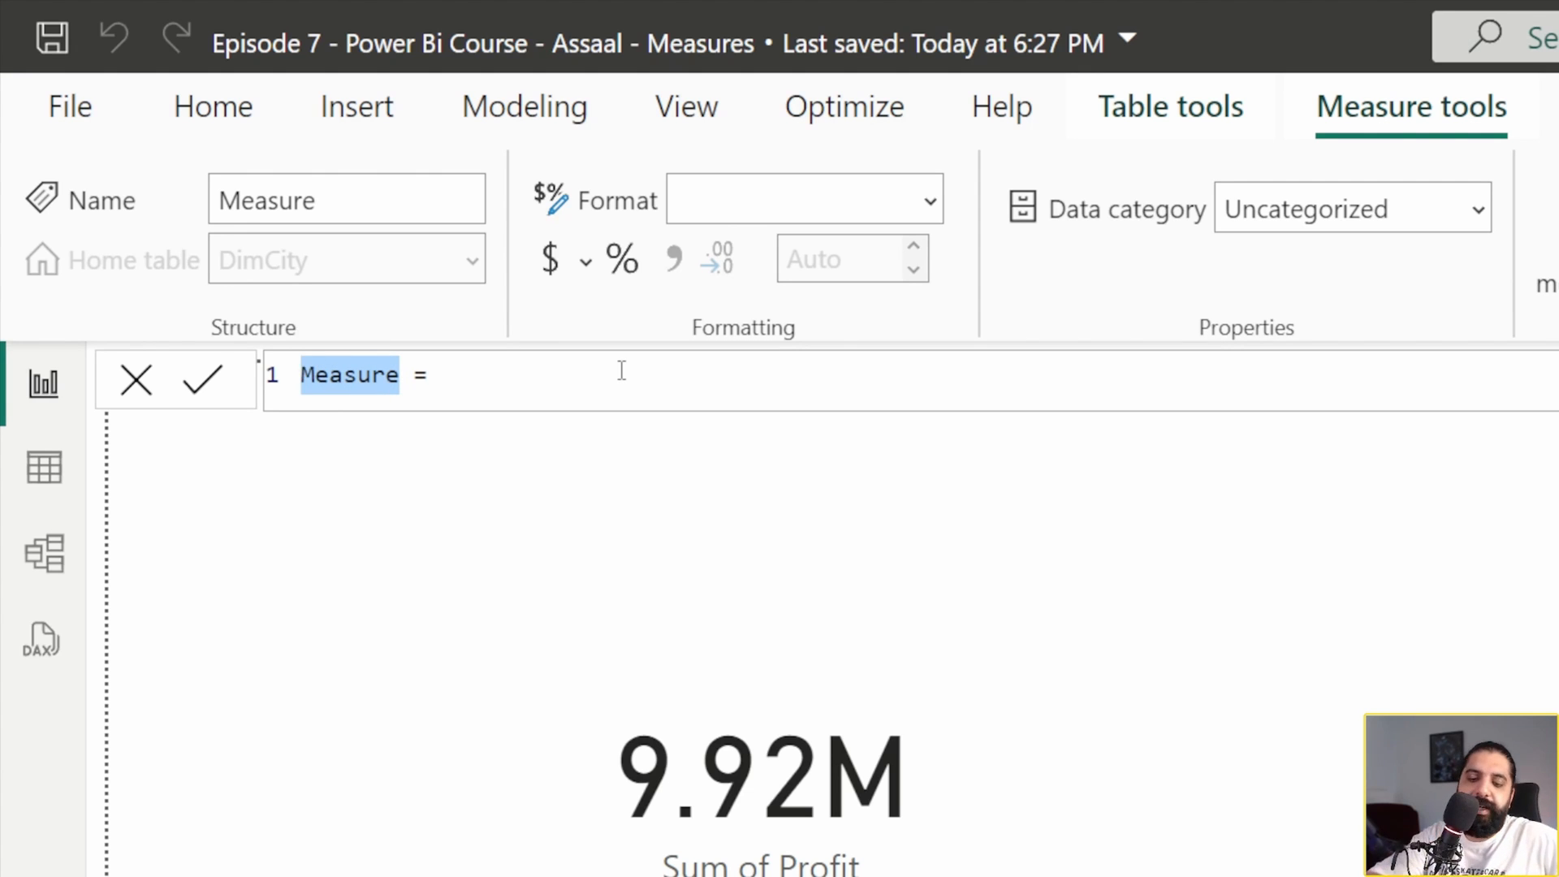
{"action": "type", "text": "Profitability"}
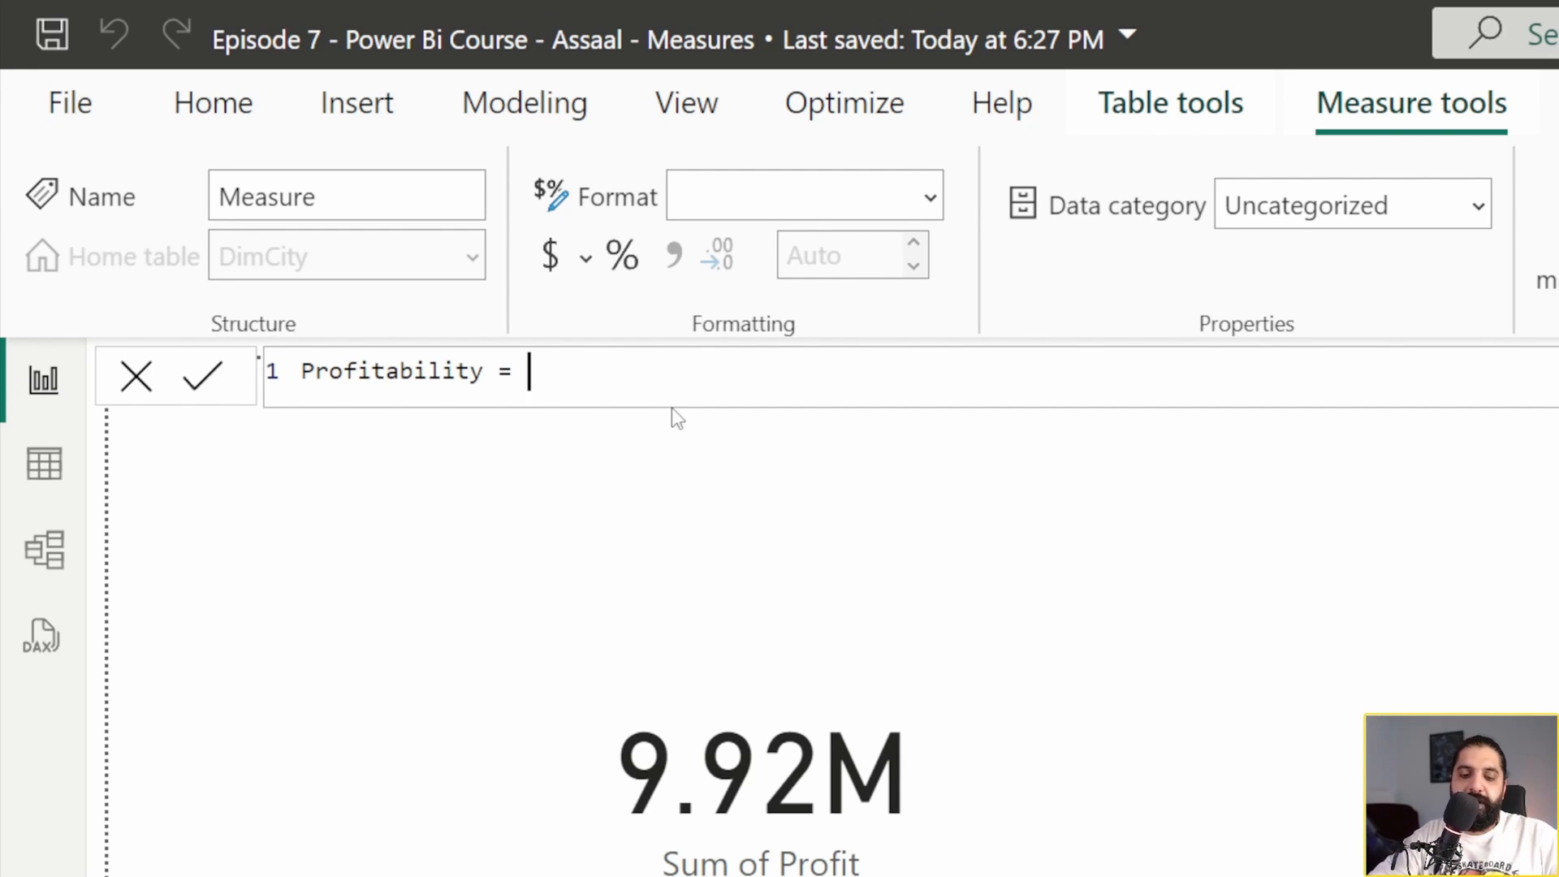
Step: Begin the Profitability formula with SUM(FactSale[Profit])
{"action": "type", "text": "sum"}
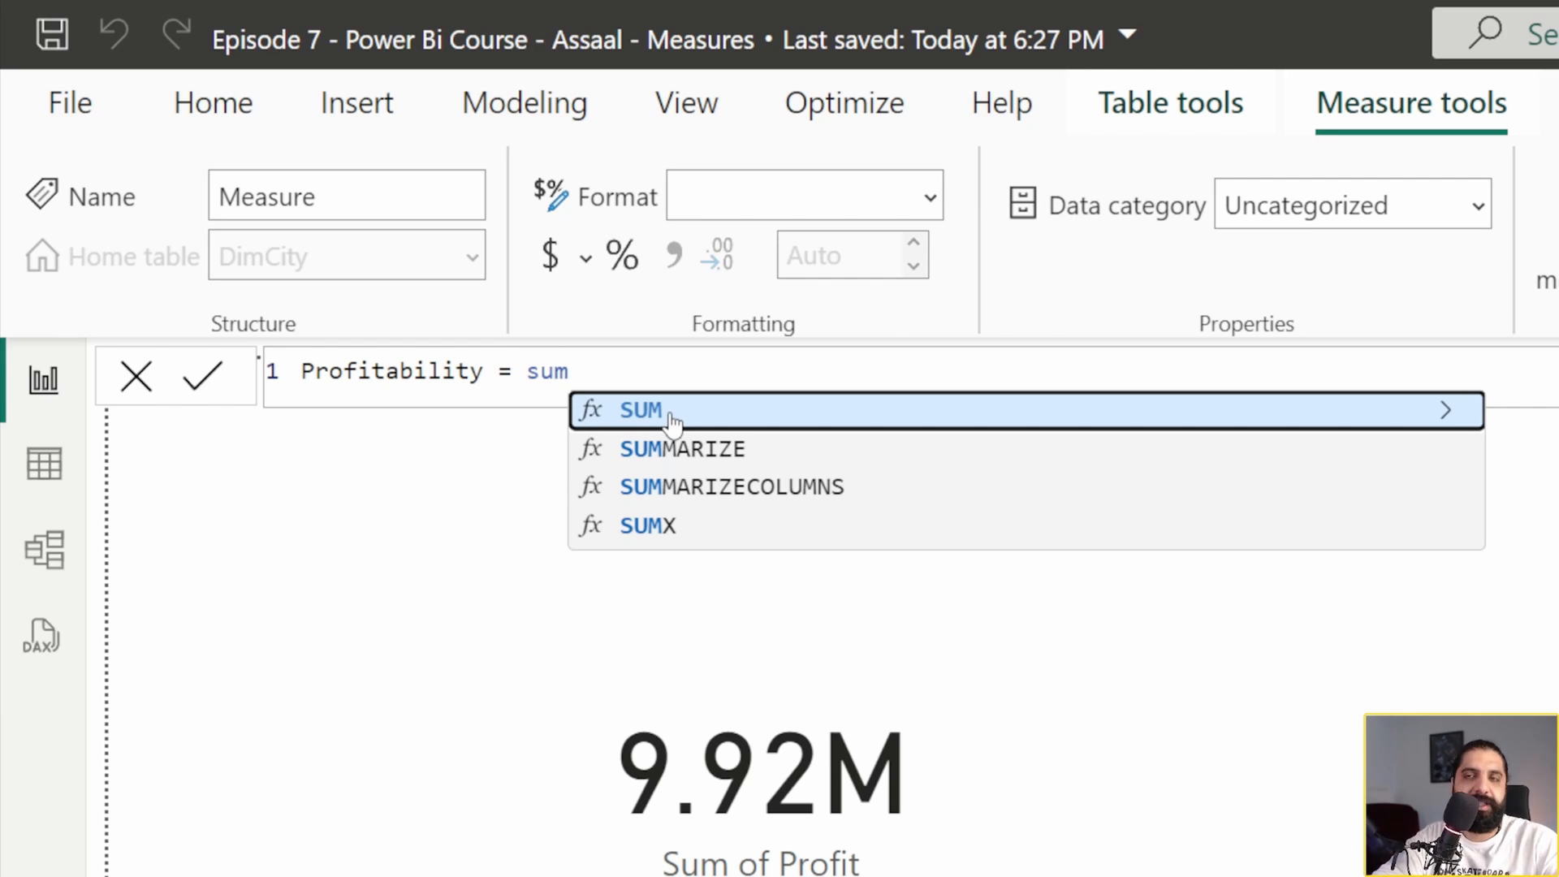
{"action": "left_click", "coordinate": [672, 410]}
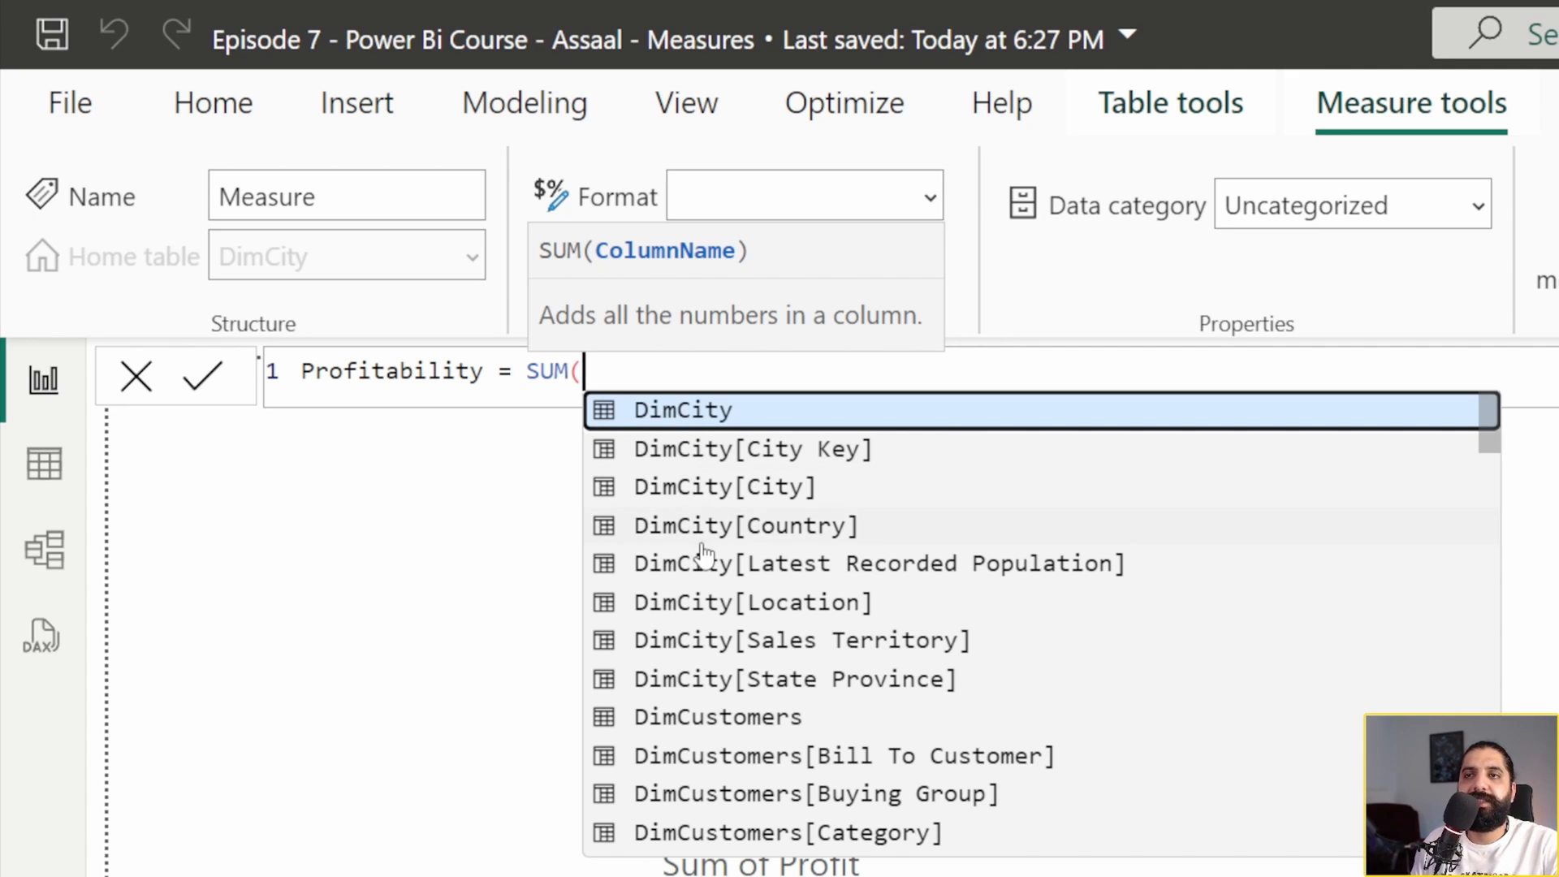
{"action": "scroll", "coordinate": [701, 542], "scroll_direction": "down", "scroll_amount": 6}
{"action": "scroll", "coordinate": [703, 555], "scroll_direction": "down", "scroll_amount": 12}
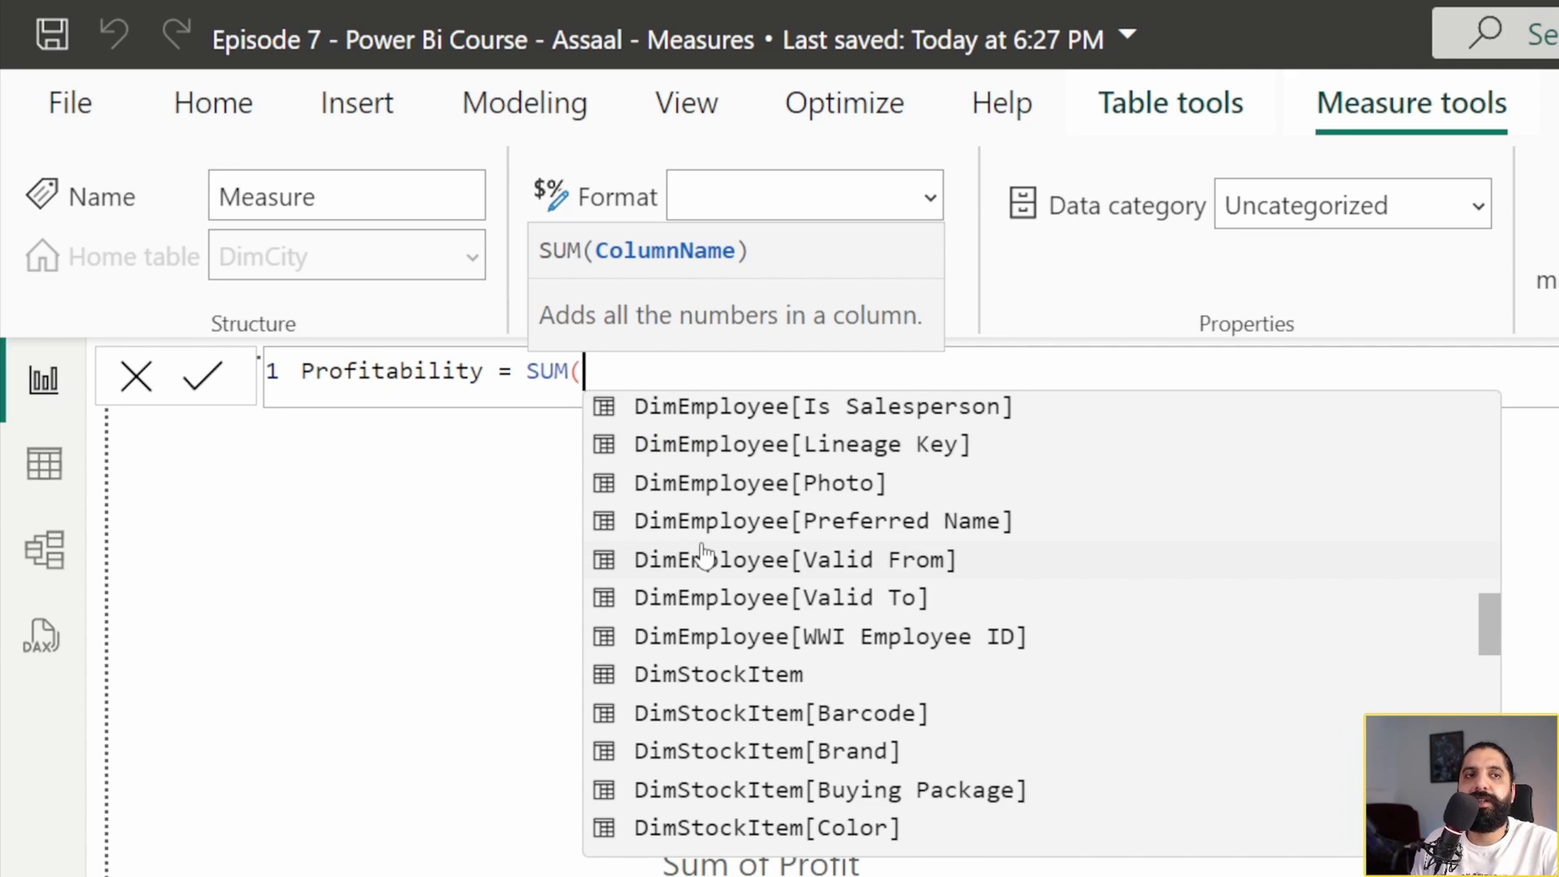
{"action": "scroll", "coordinate": [703, 553], "scroll_direction": "down", "scroll_amount": 7}
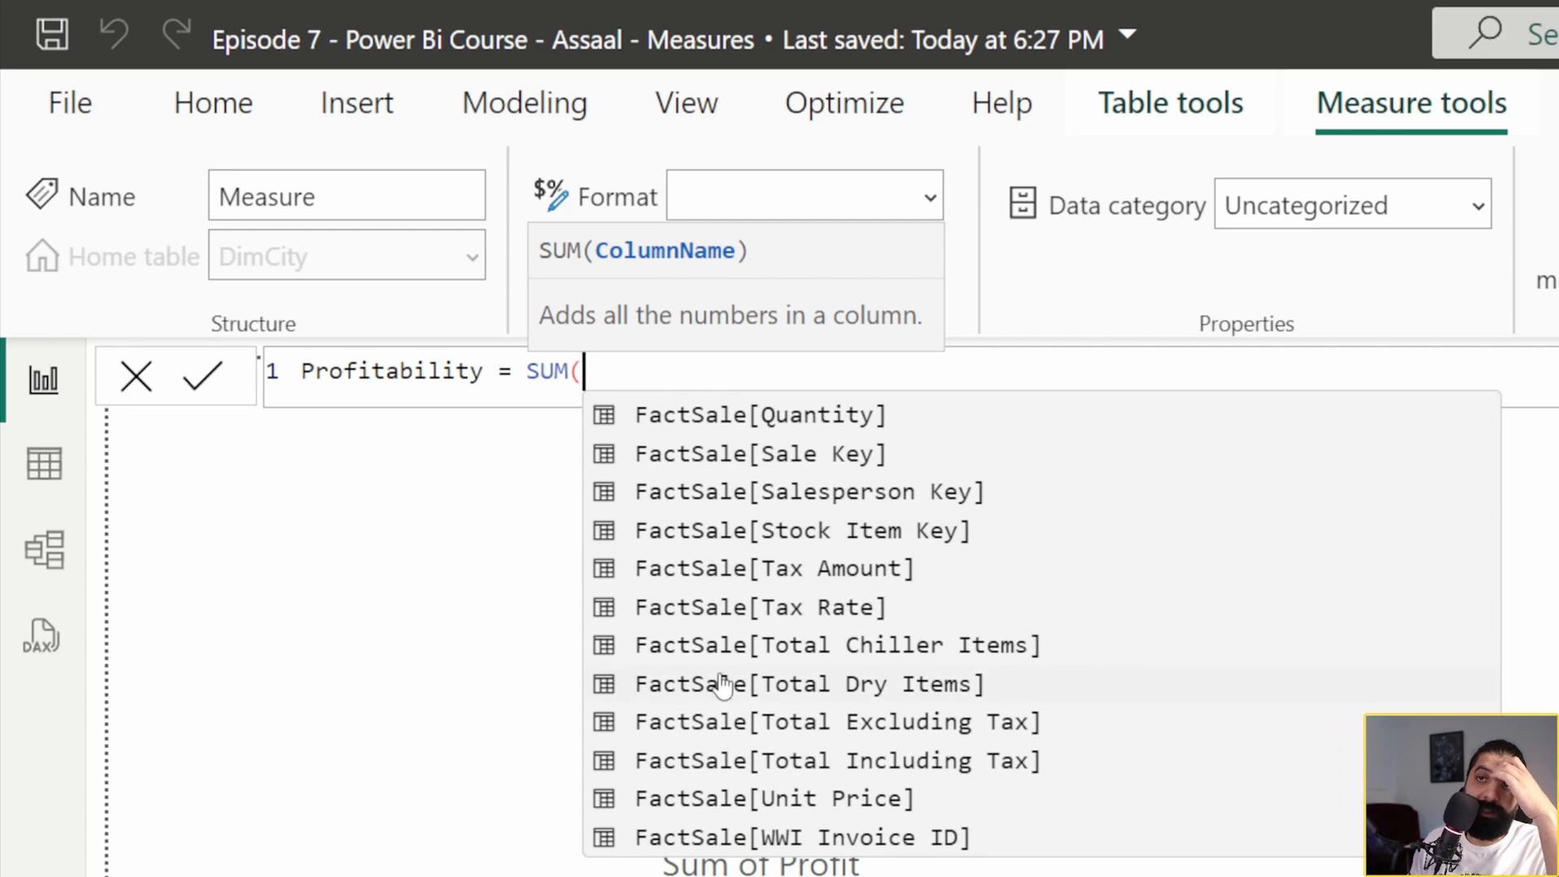
{"action": "scroll", "coordinate": [712, 560], "scroll_direction": "up", "scroll_amount": 3}
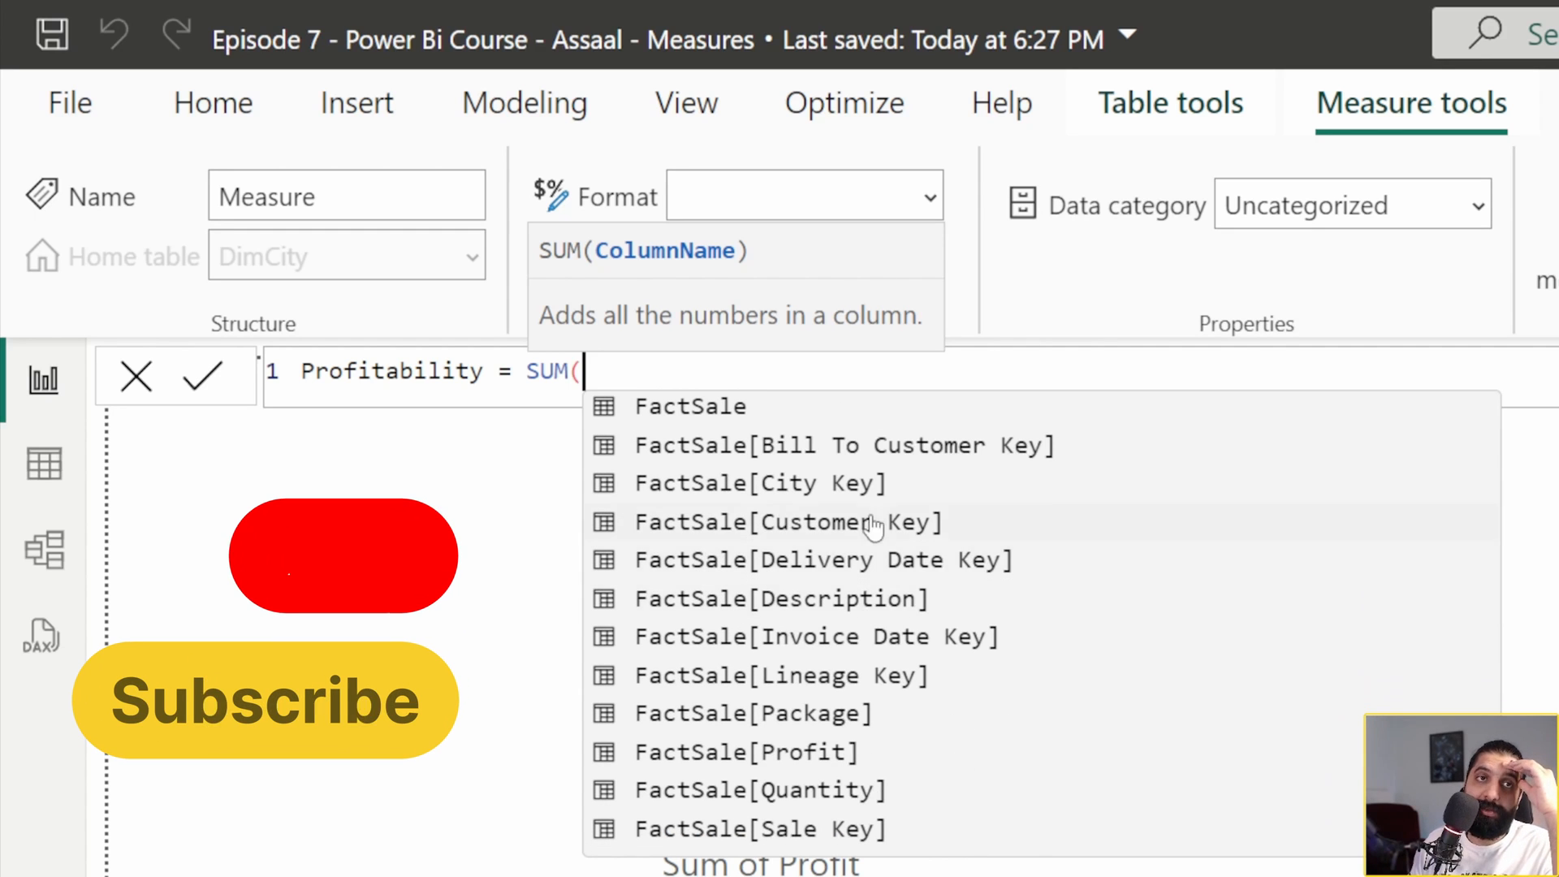
{"action": "scroll", "coordinate": [702, 629], "scroll_direction": "up", "scroll_amount": 5}
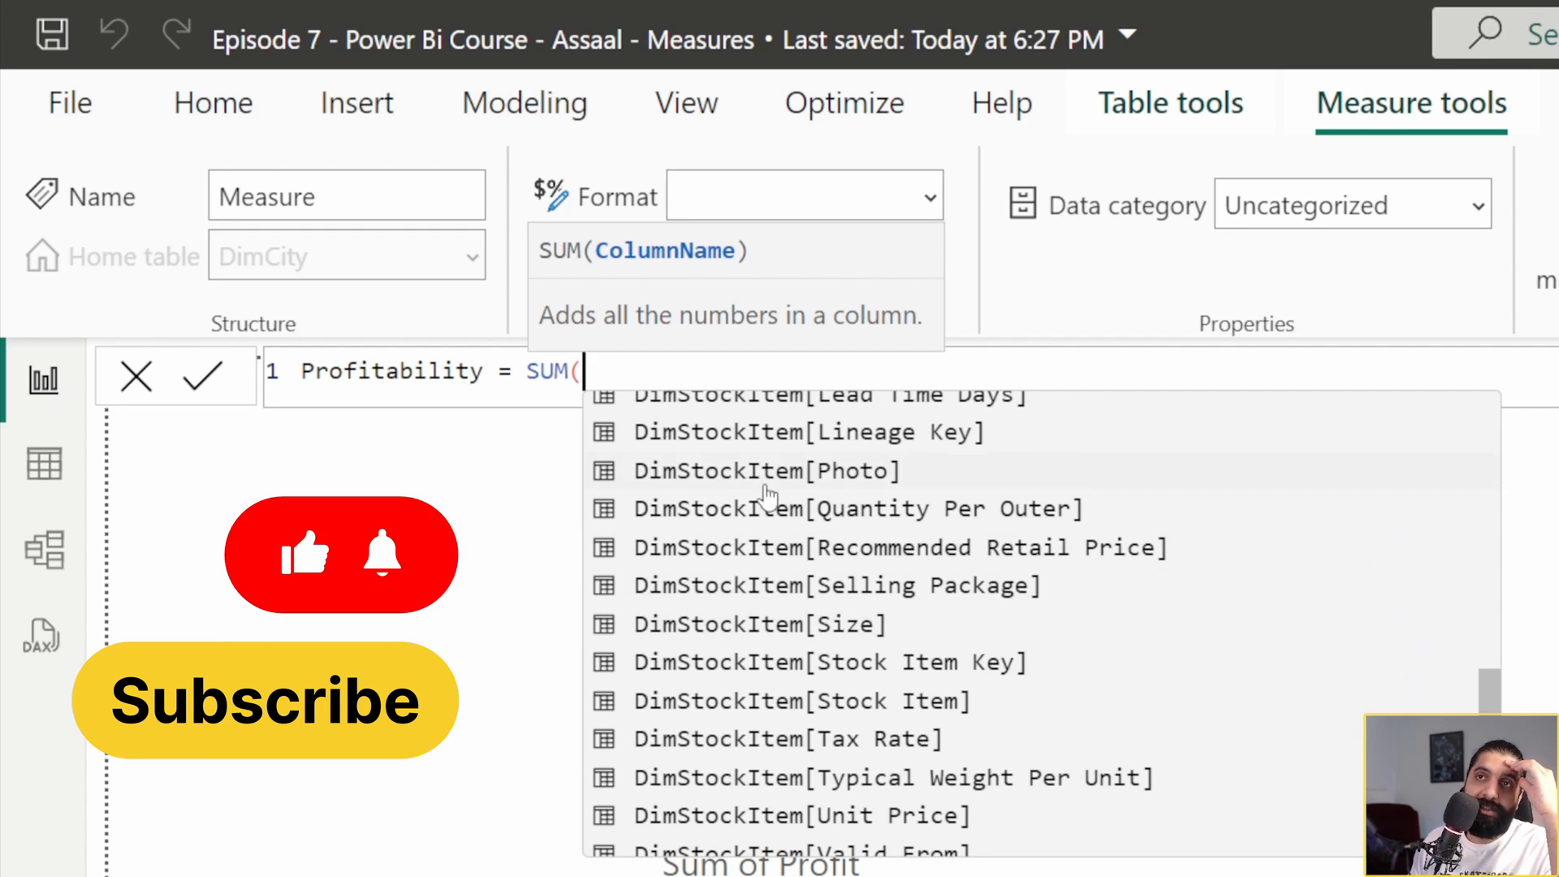
{"action": "scroll", "coordinate": [771, 580], "scroll_direction": "up", "scroll_amount": 5}
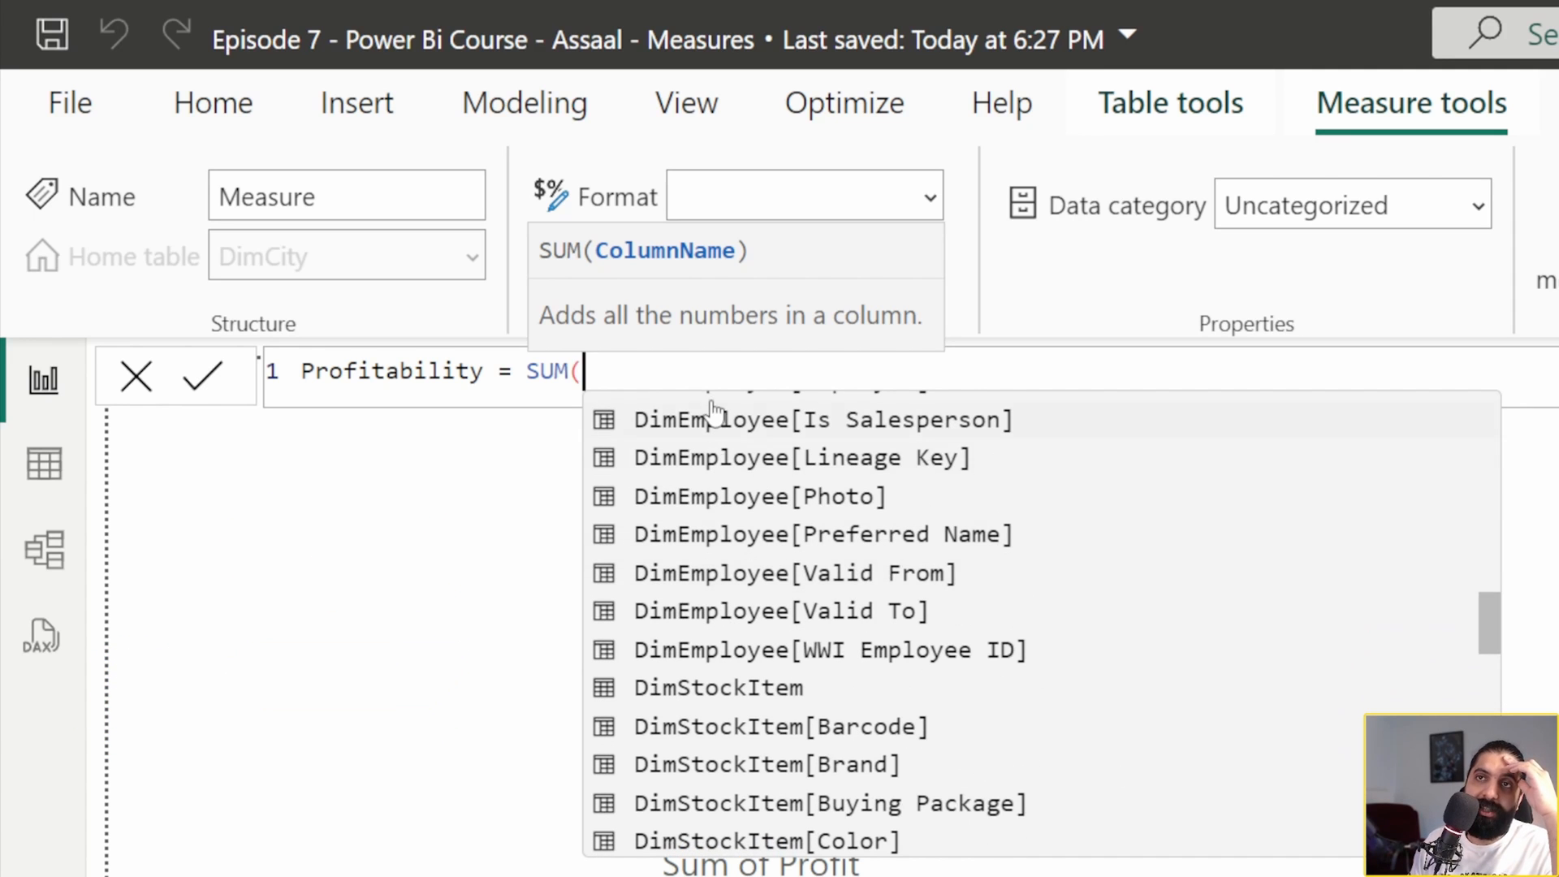
{"action": "scroll", "coordinate": [876, 591], "scroll_direction": "up", "scroll_amount": 10}
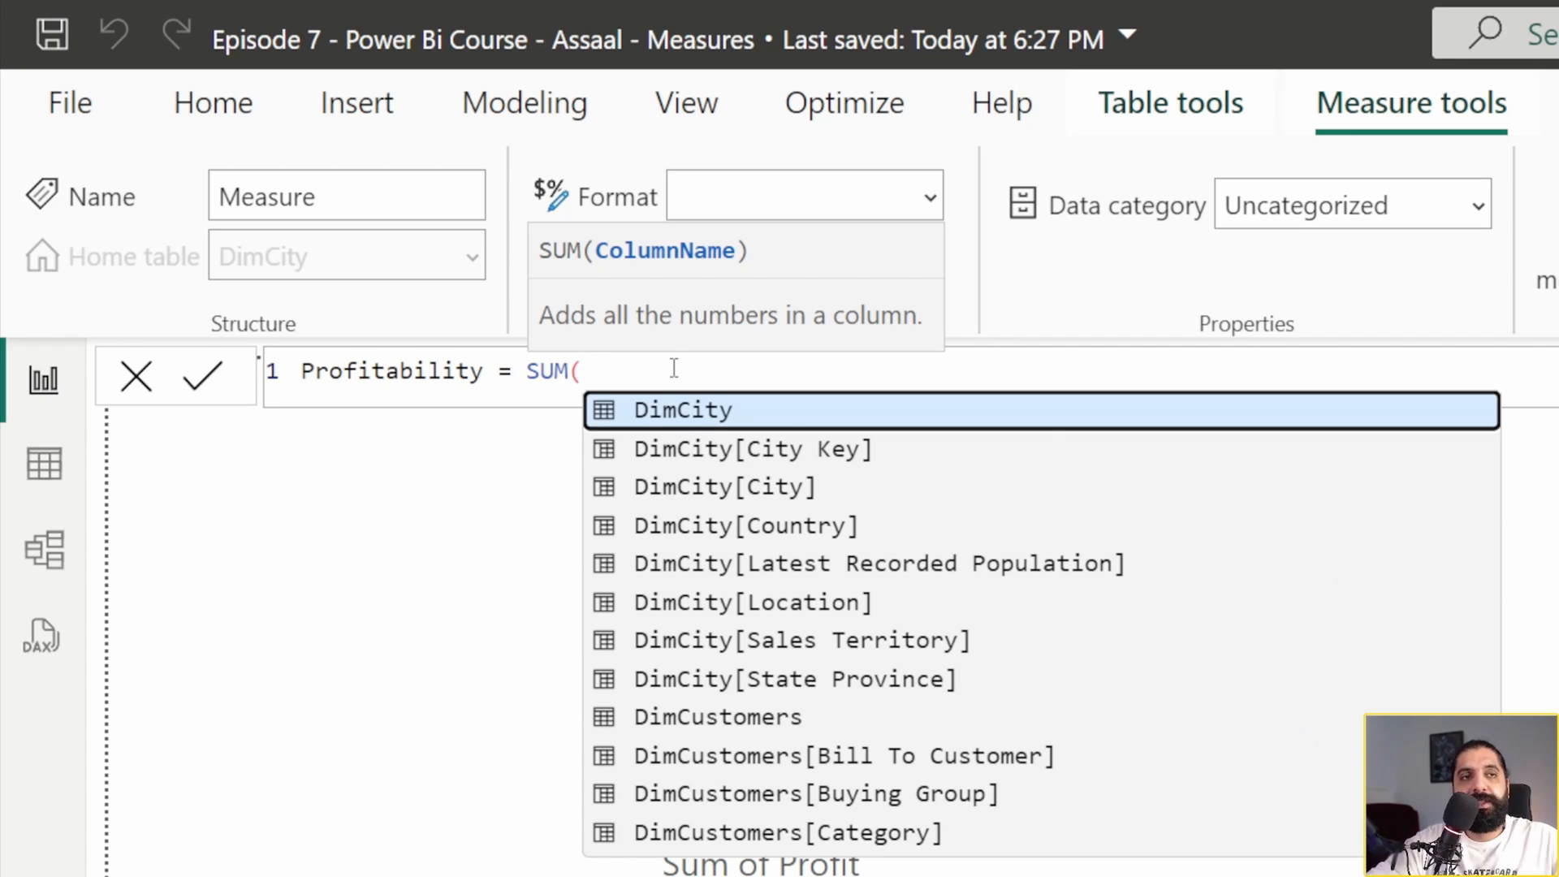
{"action": "type", "text": "fact"}
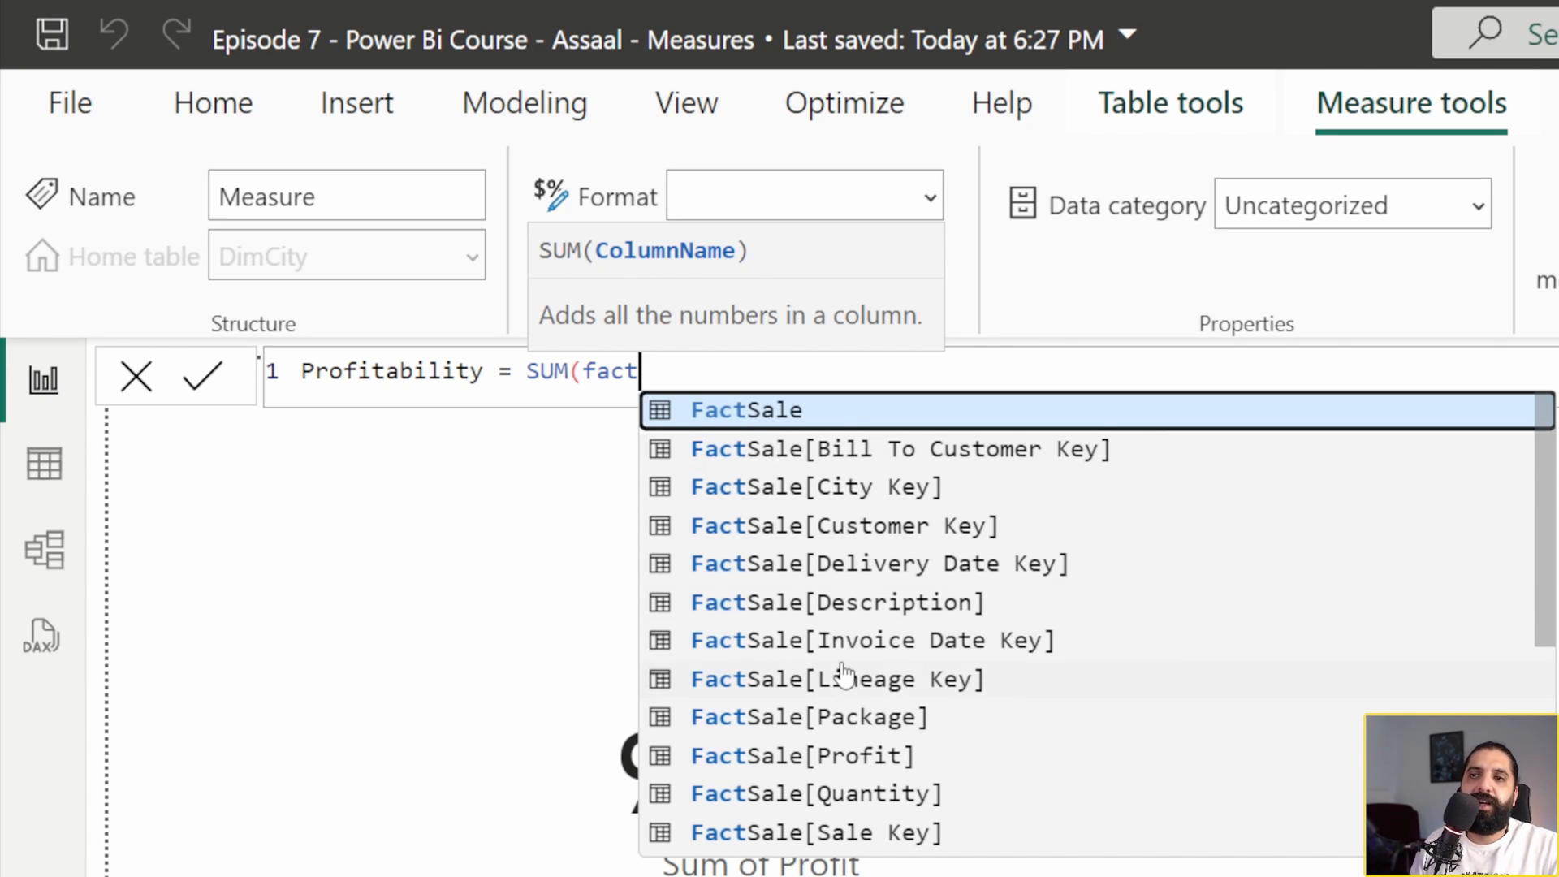
{"action": "scroll", "coordinate": [839, 661], "scroll_direction": "down", "scroll_amount": 2}
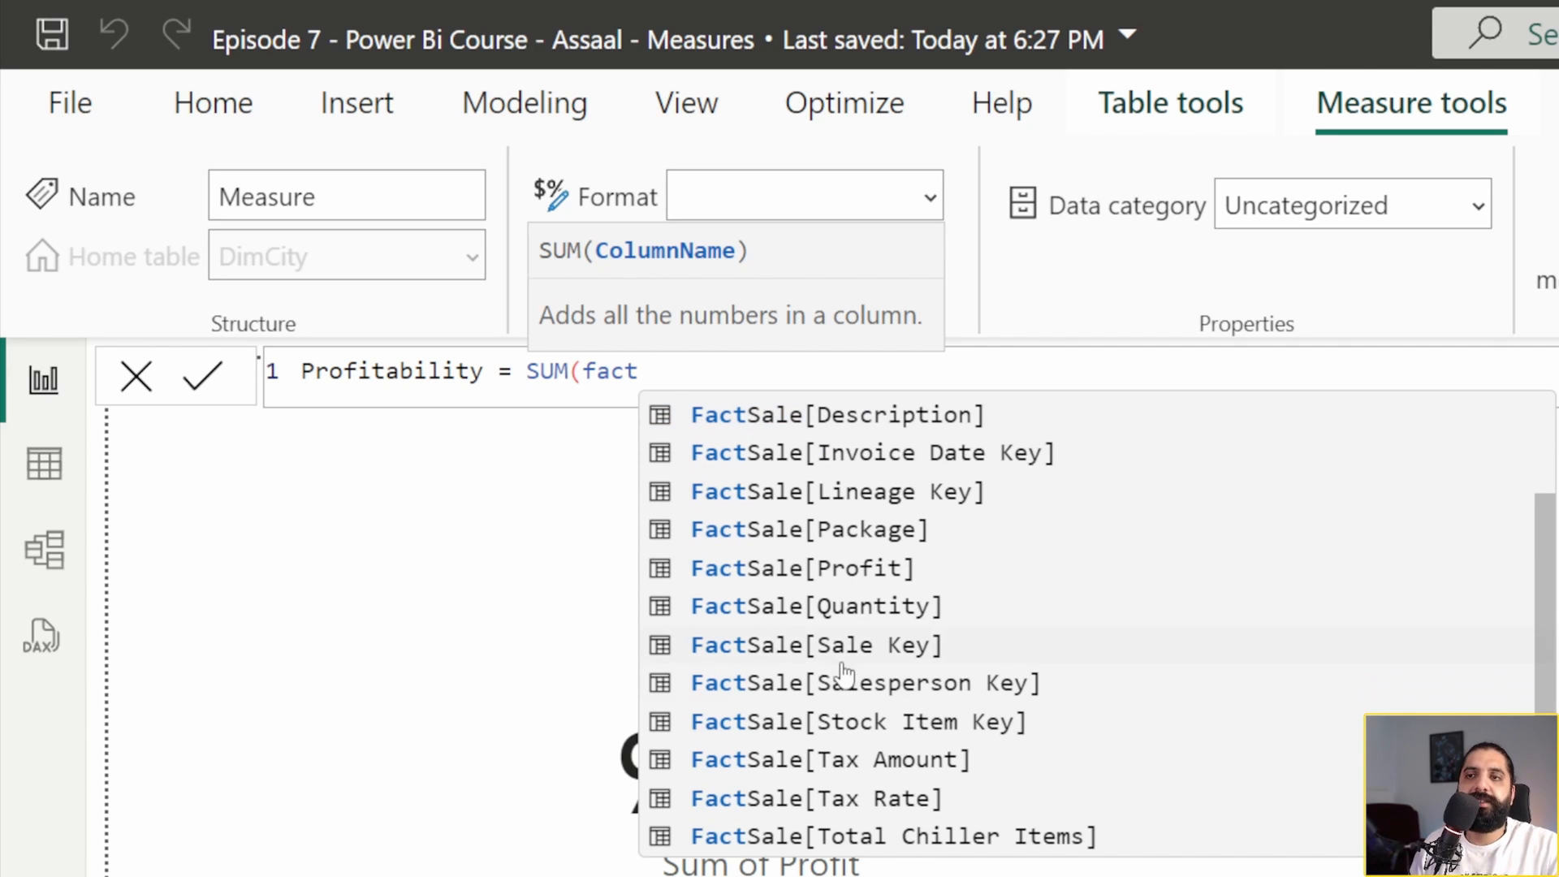
{"action": "left_click", "coordinate": [825, 580]}
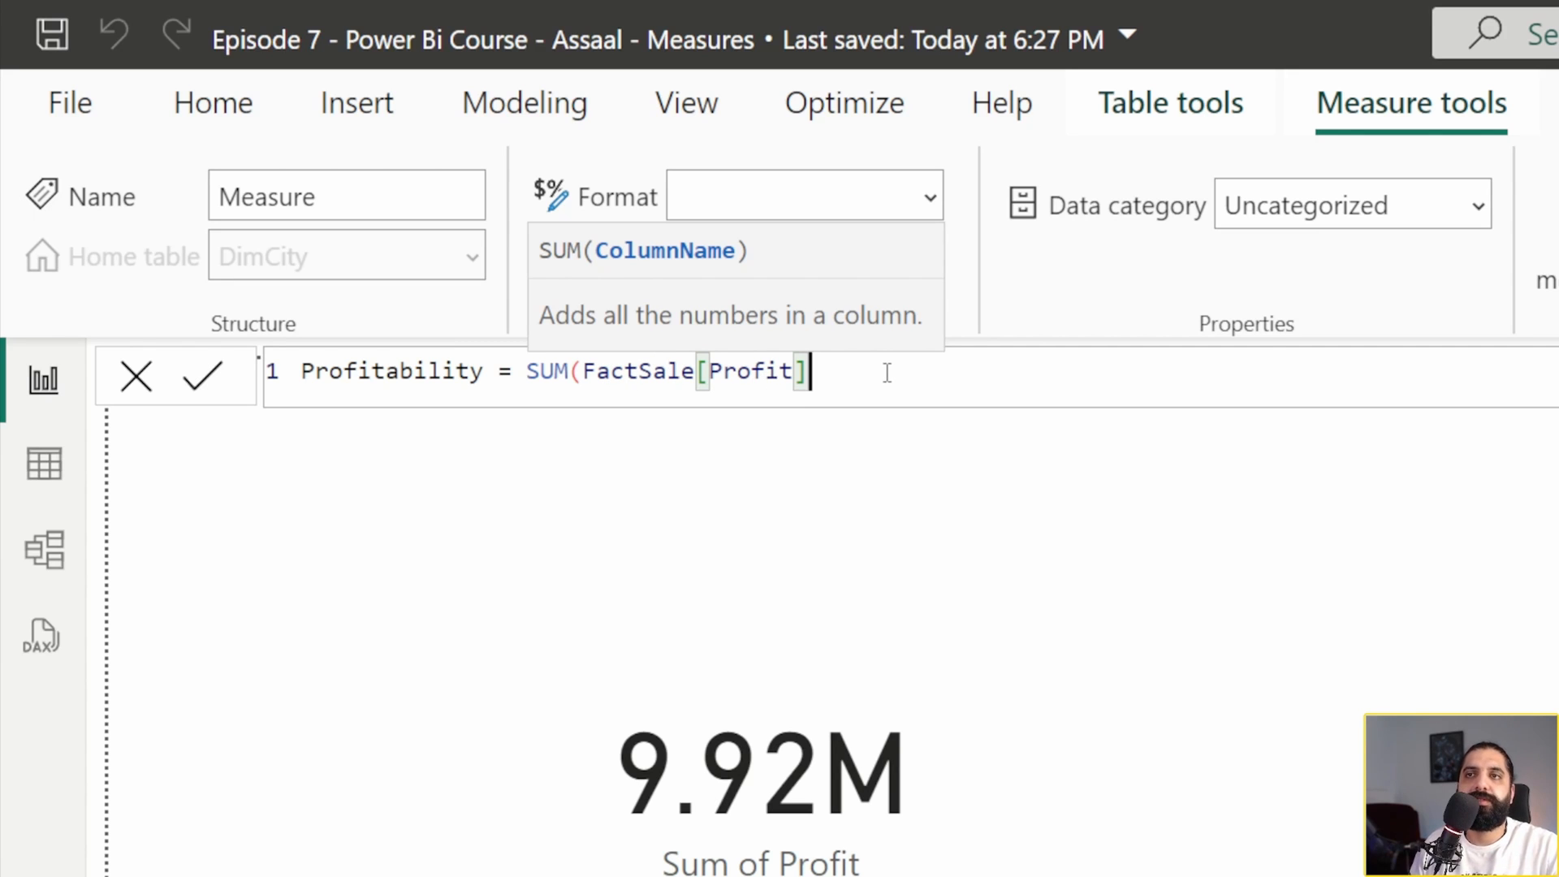
{"action": "type", "text": ")"}
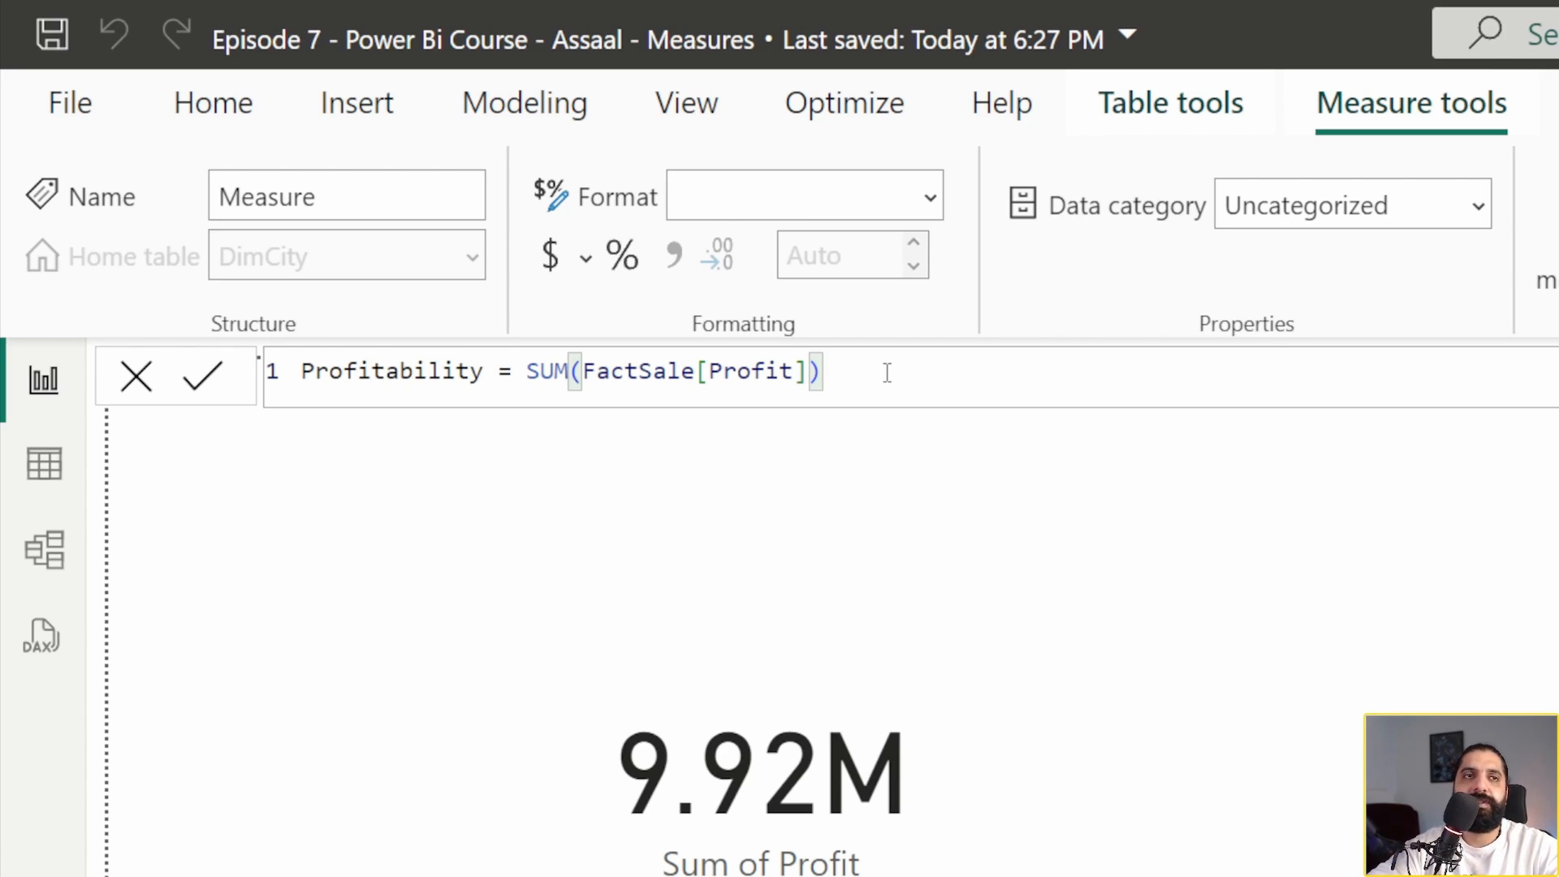
Step: Complete the Profitability formula by dividing by SUM(FactSale[Total Excluding Tax]) and commit the measure
{"action": "type", "text": "/"}
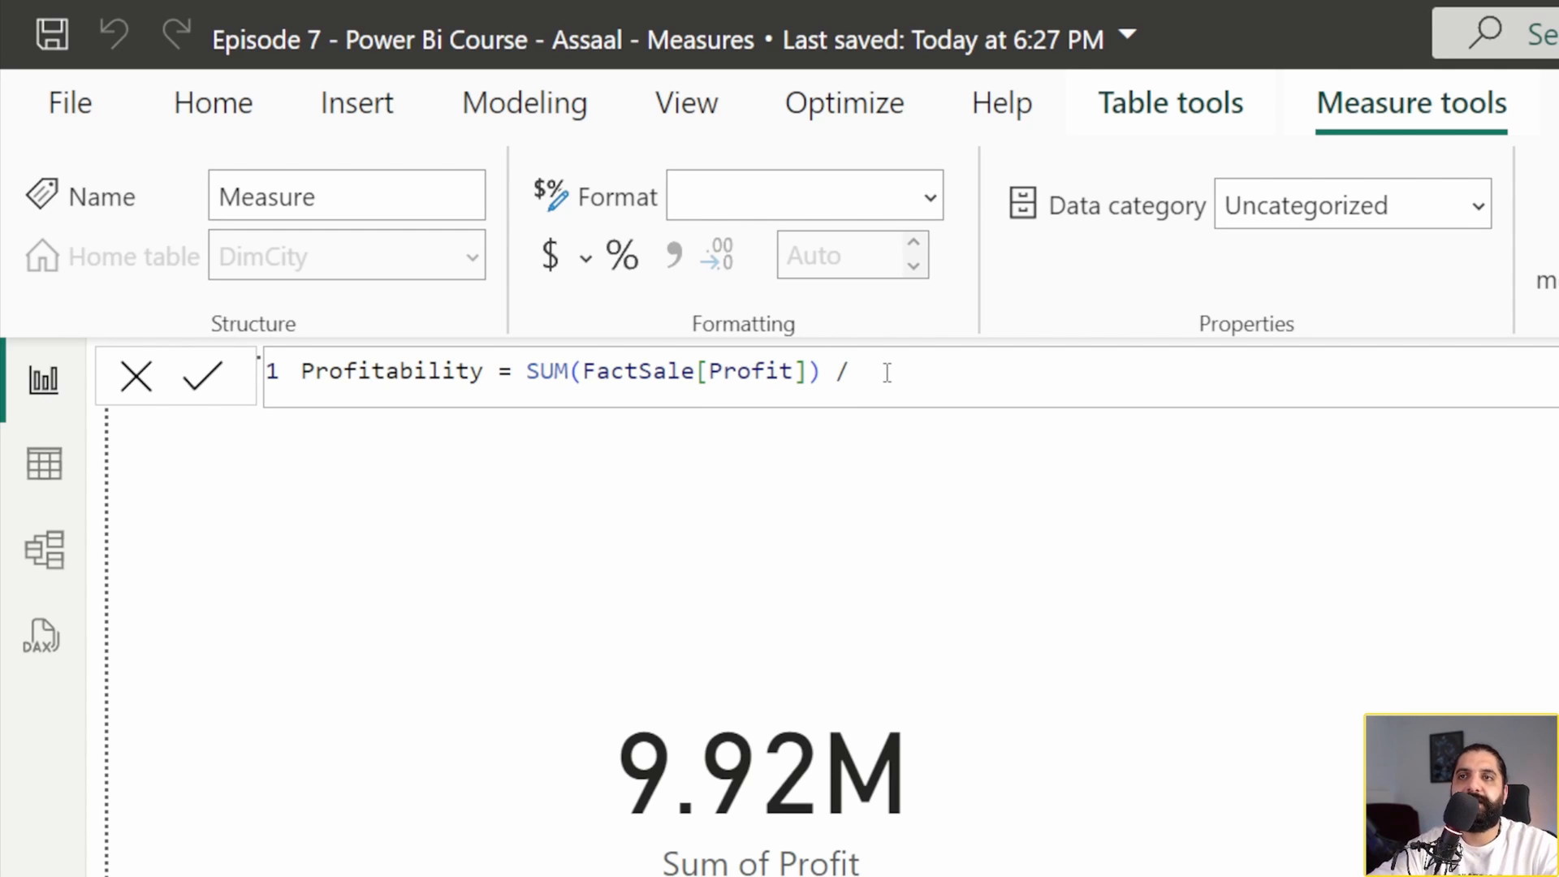
{"action": "type", "text": " sum"}
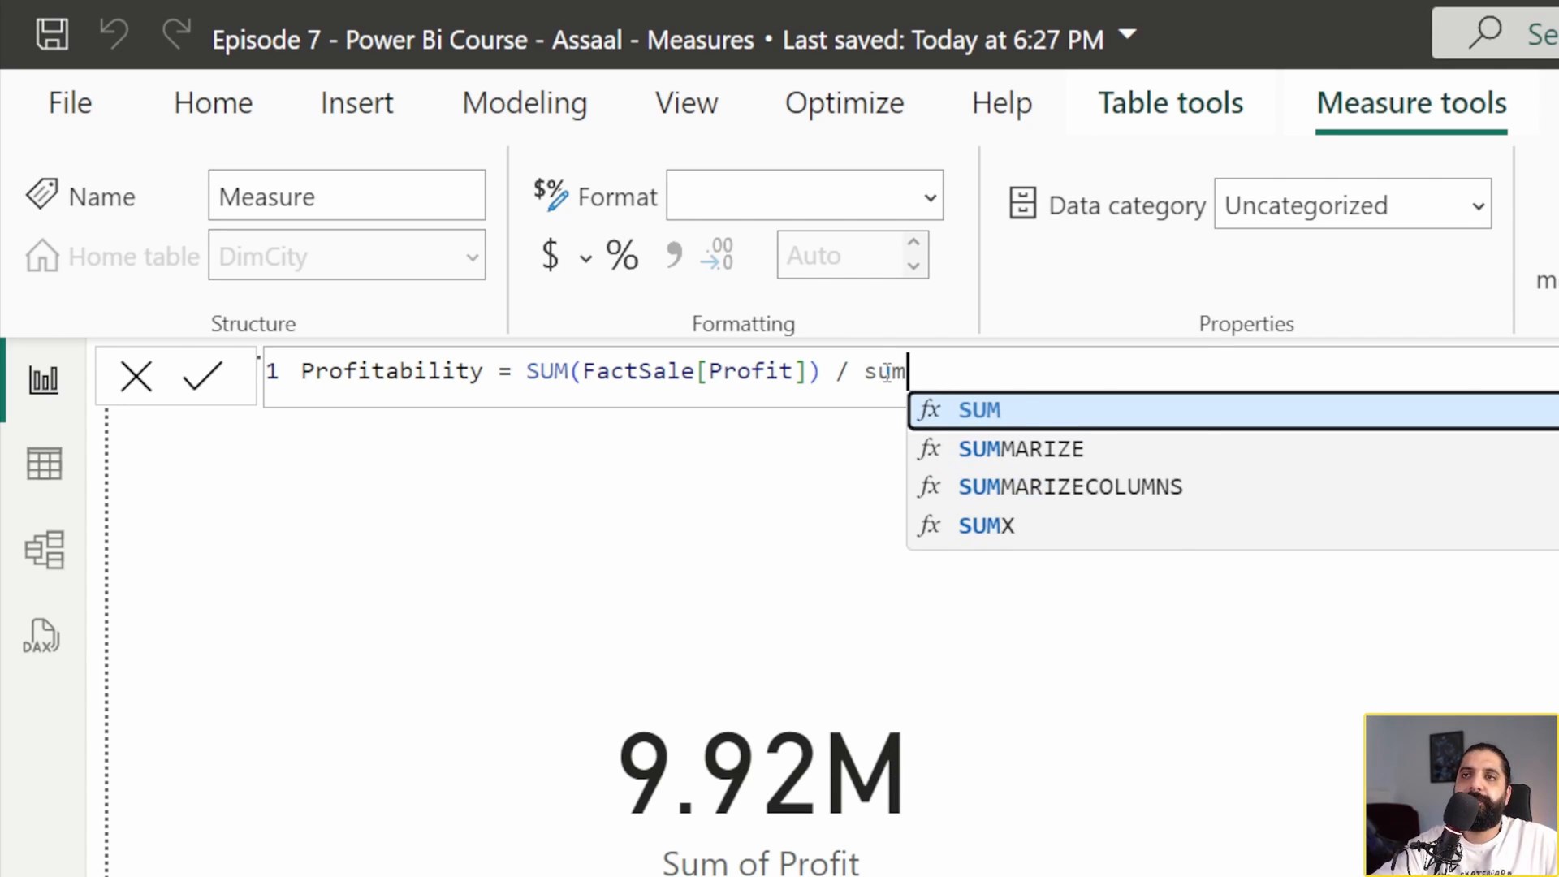
{"action": "type", "text": "(fact"}
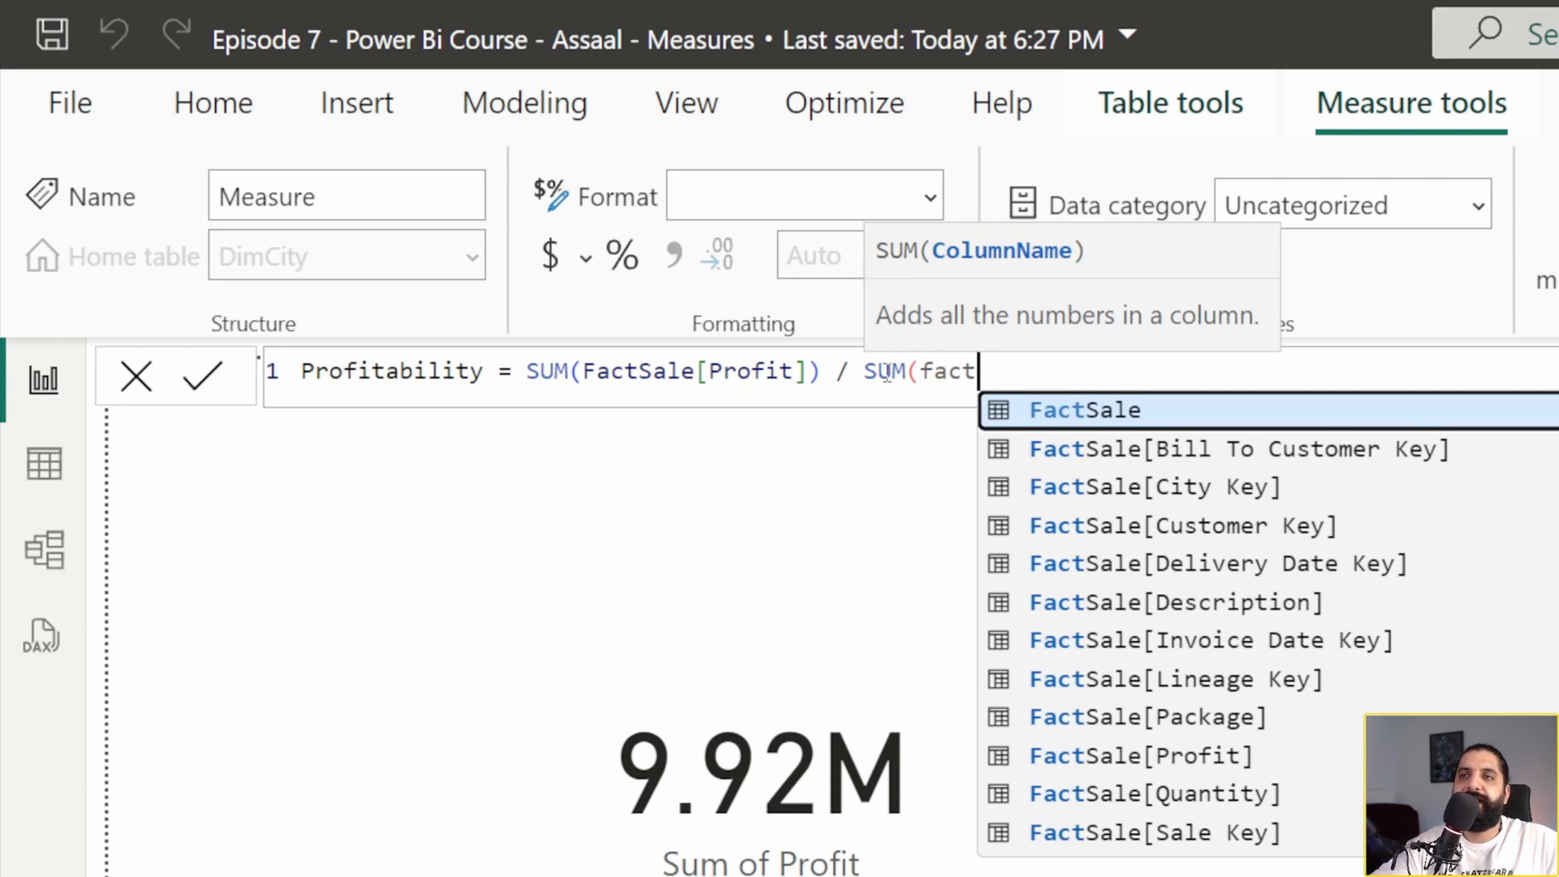
{"action": "key", "text": "Down"}
{"action": "key", "text": "Down"}
{"action": "key", "text": "Down"}
{"action": "key", "text": "Down"}
{"action": "key", "text": "Down"}
{"action": "key", "text": "Down"}
{"action": "key", "text": "Down"}
{"action": "key", "text": "Down"}
{"action": "key", "text": "Down"}
{"action": "key", "text": "Down"}
{"action": "key", "text": "Down"}
{"action": "key", "text": "Down"}
{"action": "key", "text": "Down"}
{"action": "key", "text": "Down"}
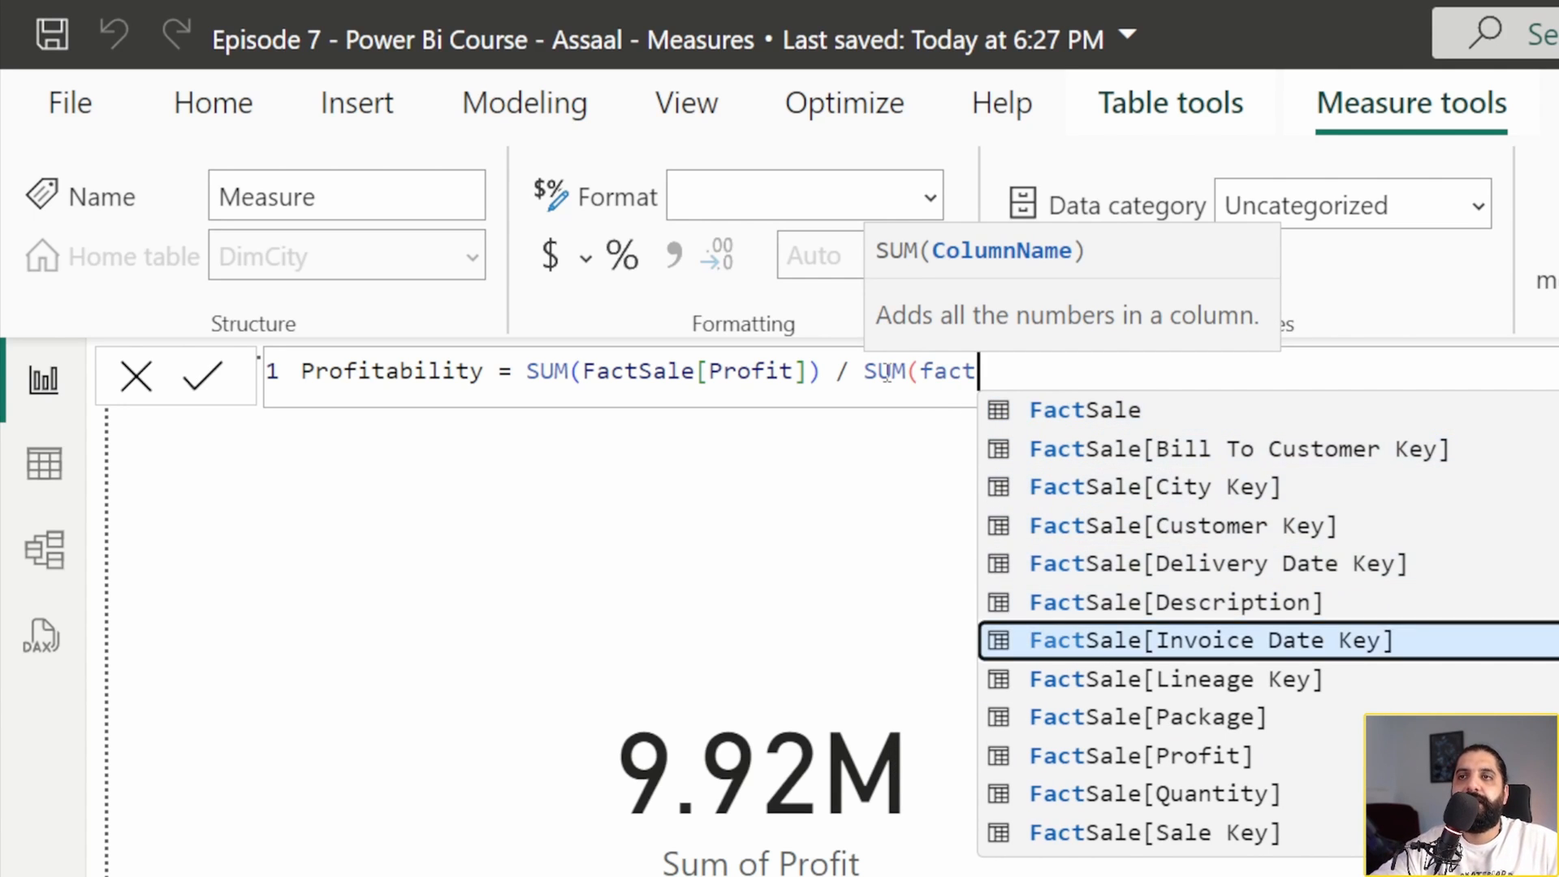
{"action": "key", "text": "Down"}
{"action": "key", "text": "Down"}
{"action": "key", "text": "Down"}
{"action": "key", "text": "Down"}
{"action": "key", "text": "Down"}
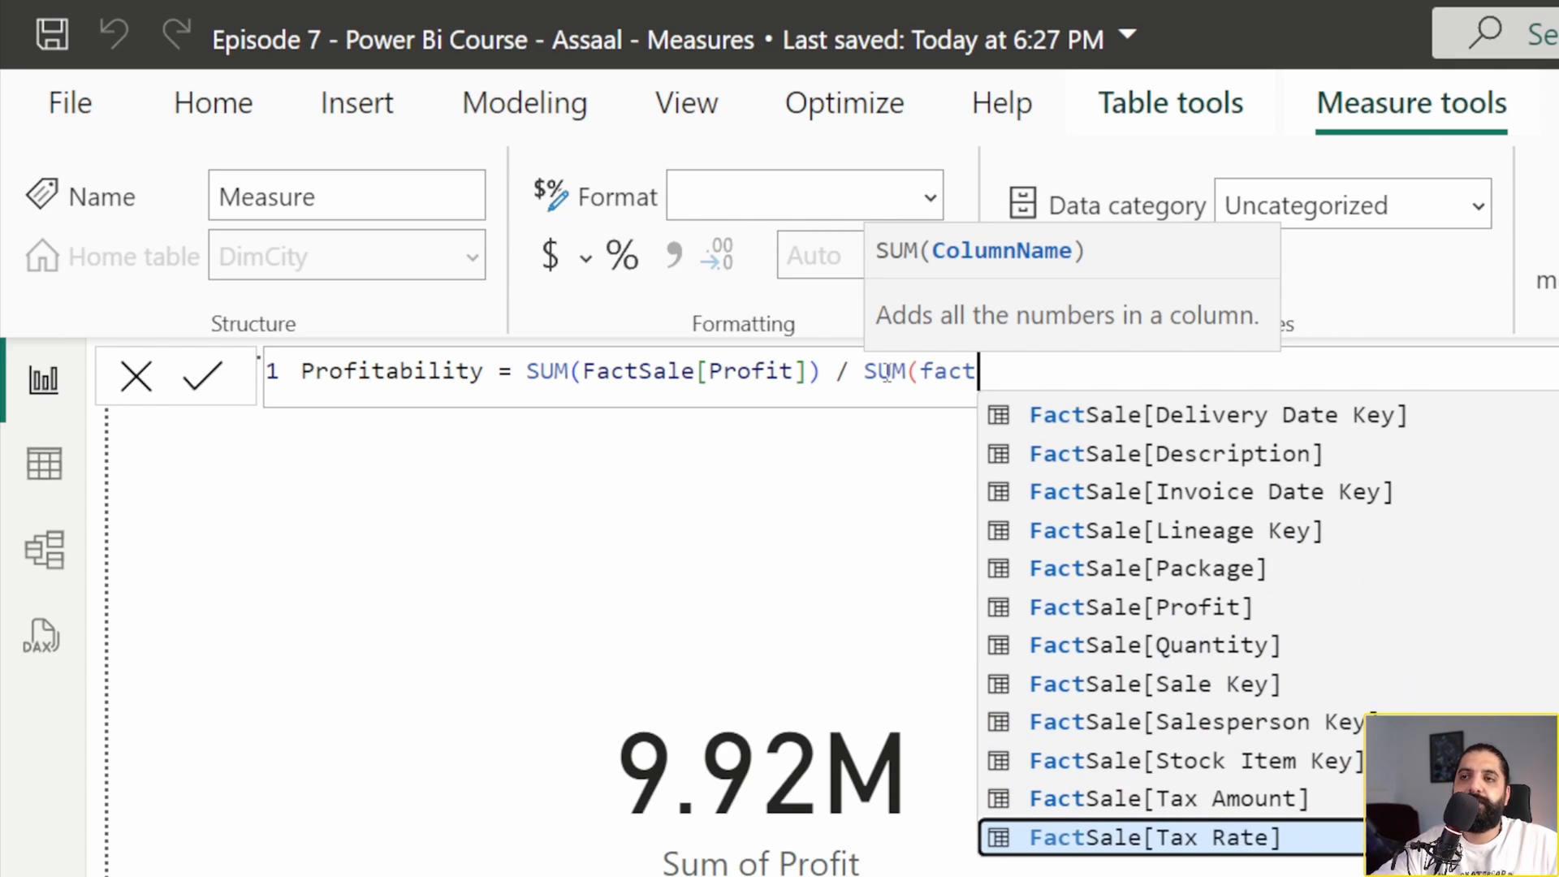
{"action": "key", "text": "Up"}
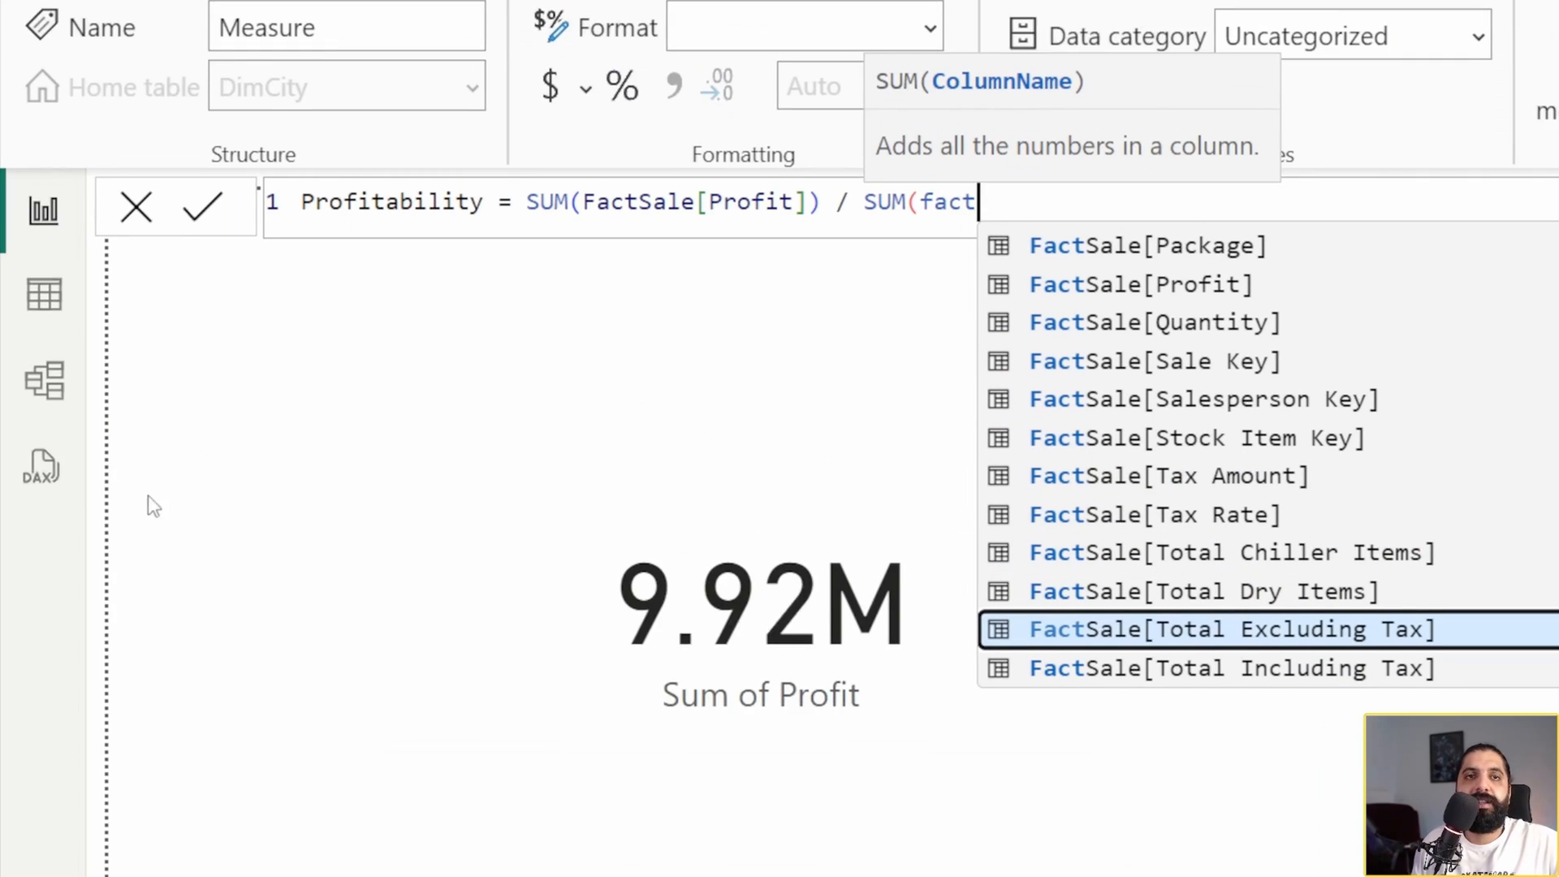
{"action": "left_click", "coordinate": [1261, 569]}
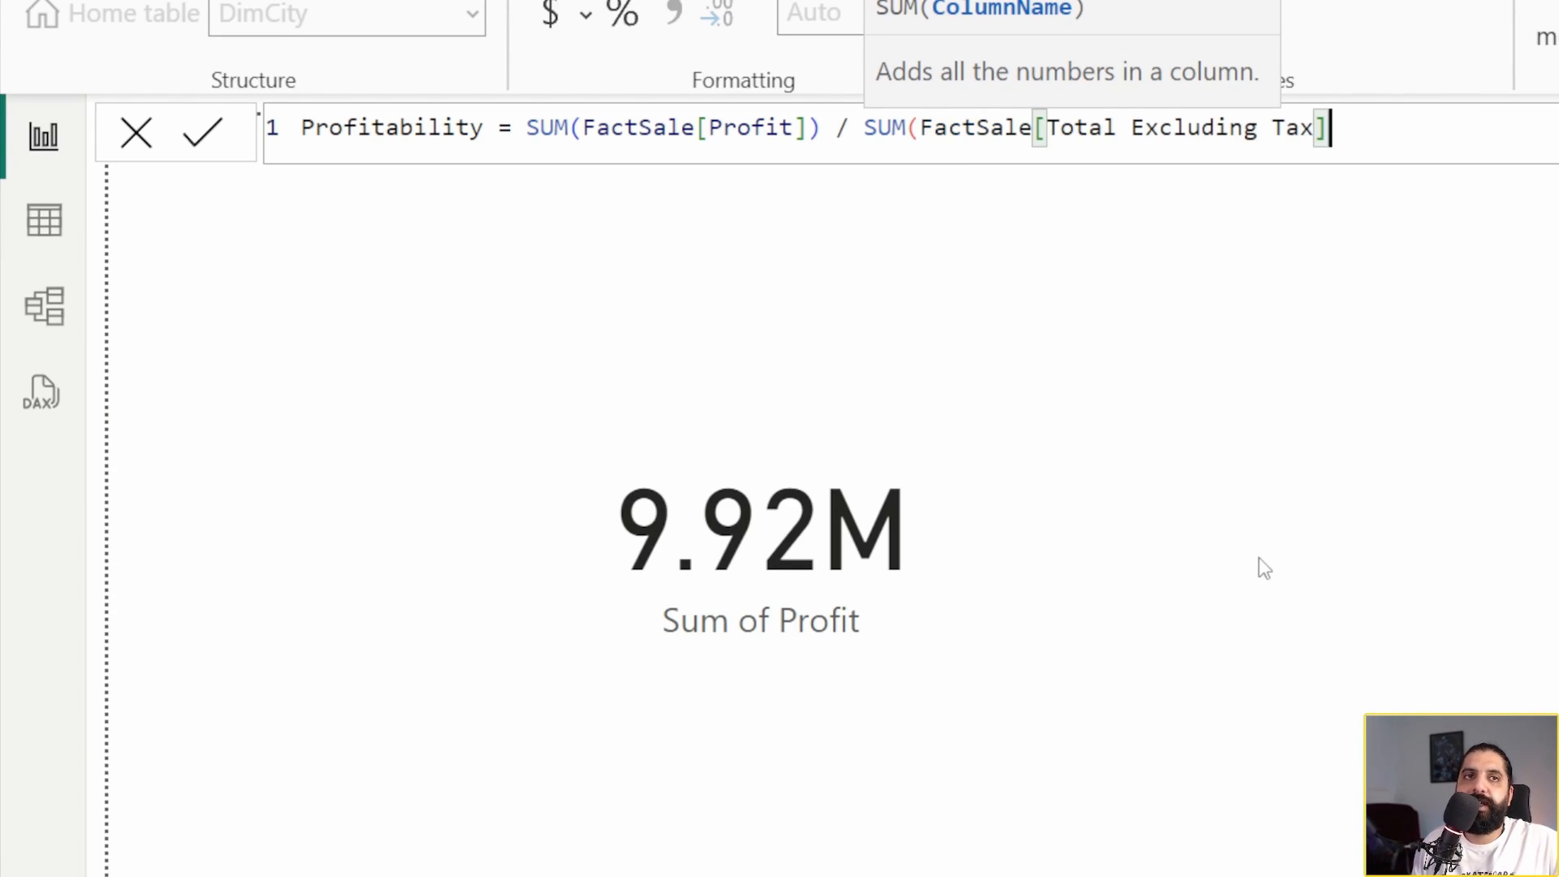
{"action": "type", "text": ")"}
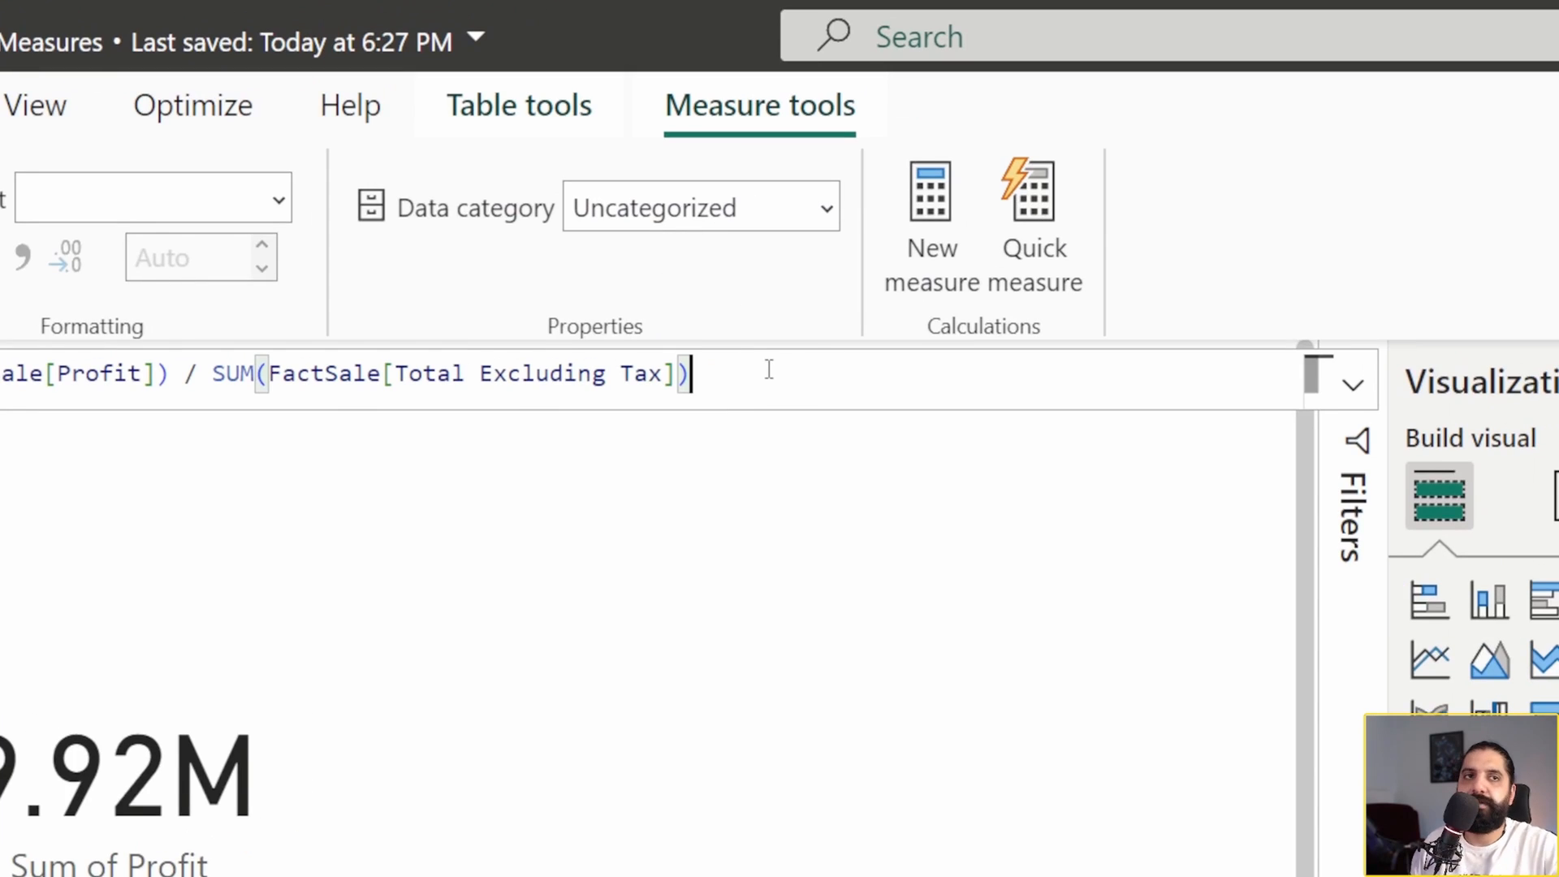
{"action": "key", "text": "Return"}
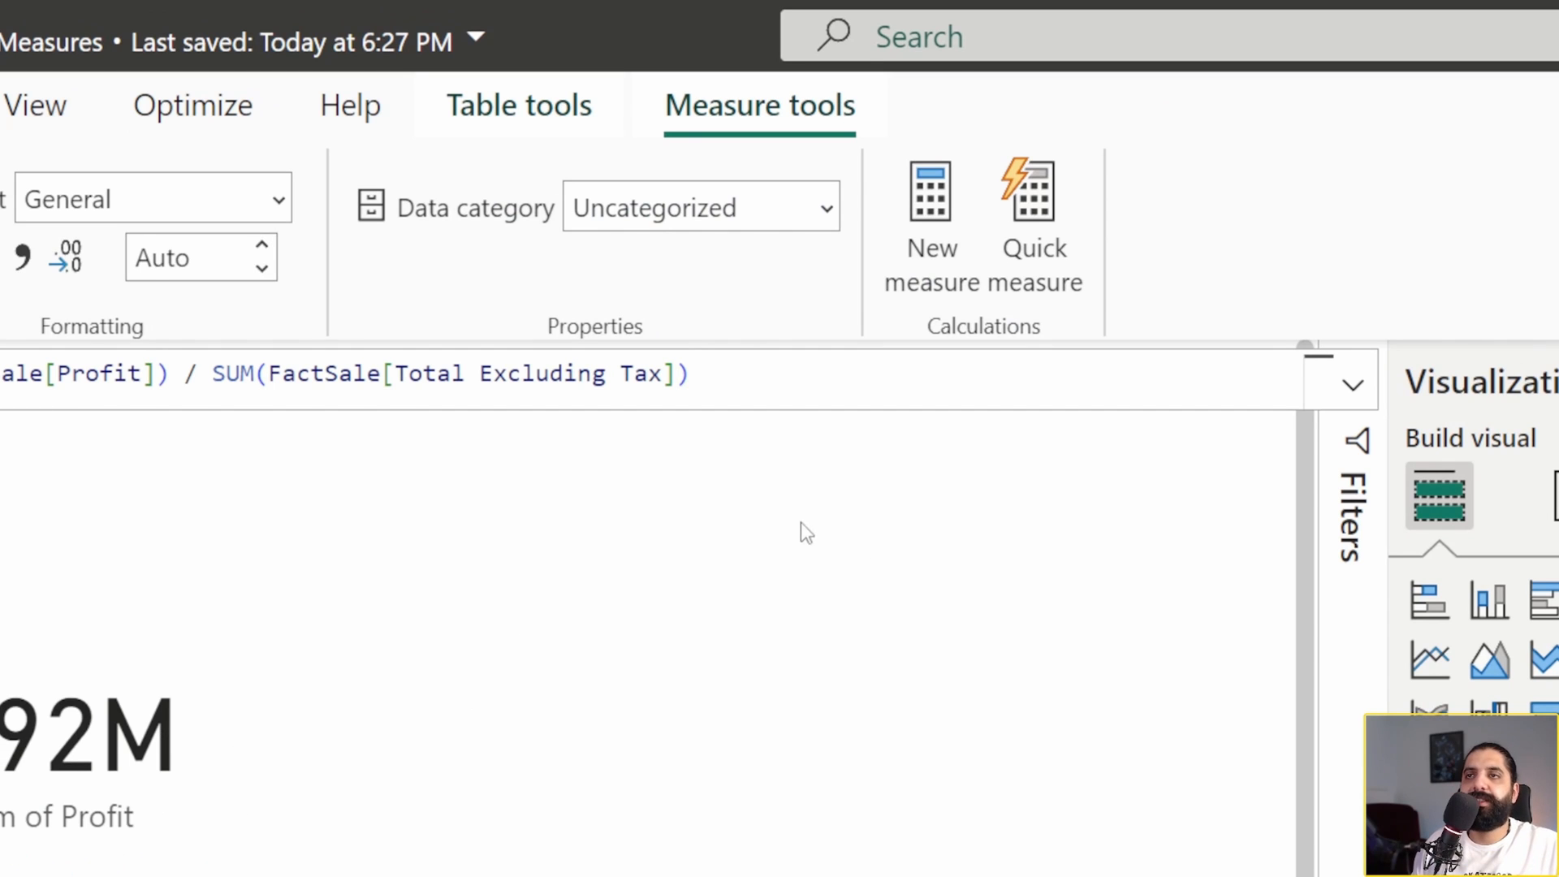
Step: Locate the new Profitability measure under the DimCity table and view its available options
{"action": "left_click", "coordinate": [904, 552]}
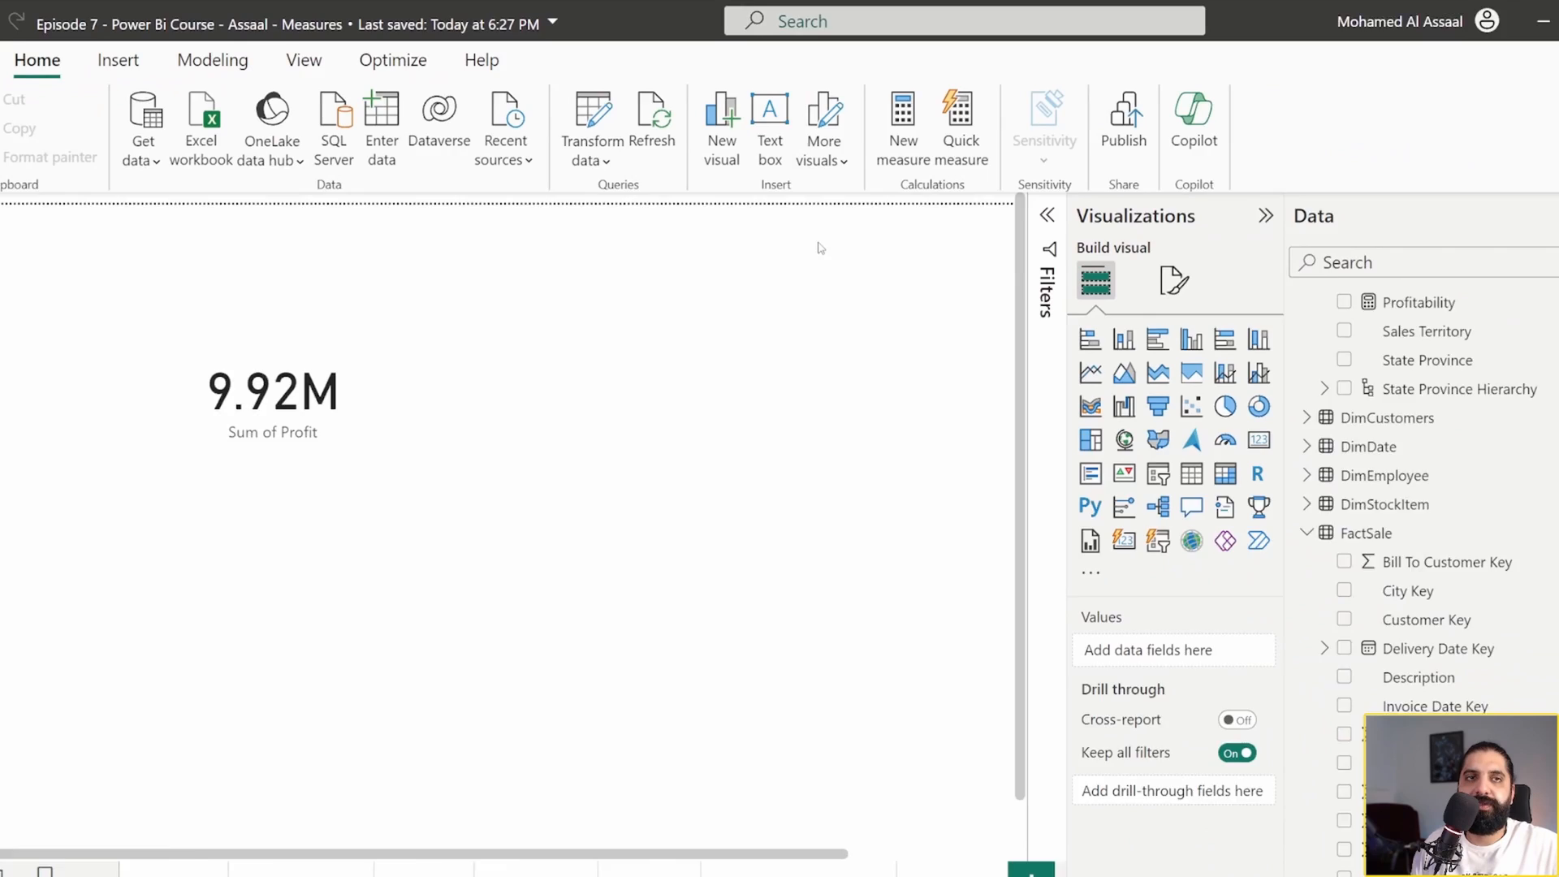
{"action": "scroll", "coordinate": [1356, 295], "scroll_direction": "up", "scroll_amount": 5}
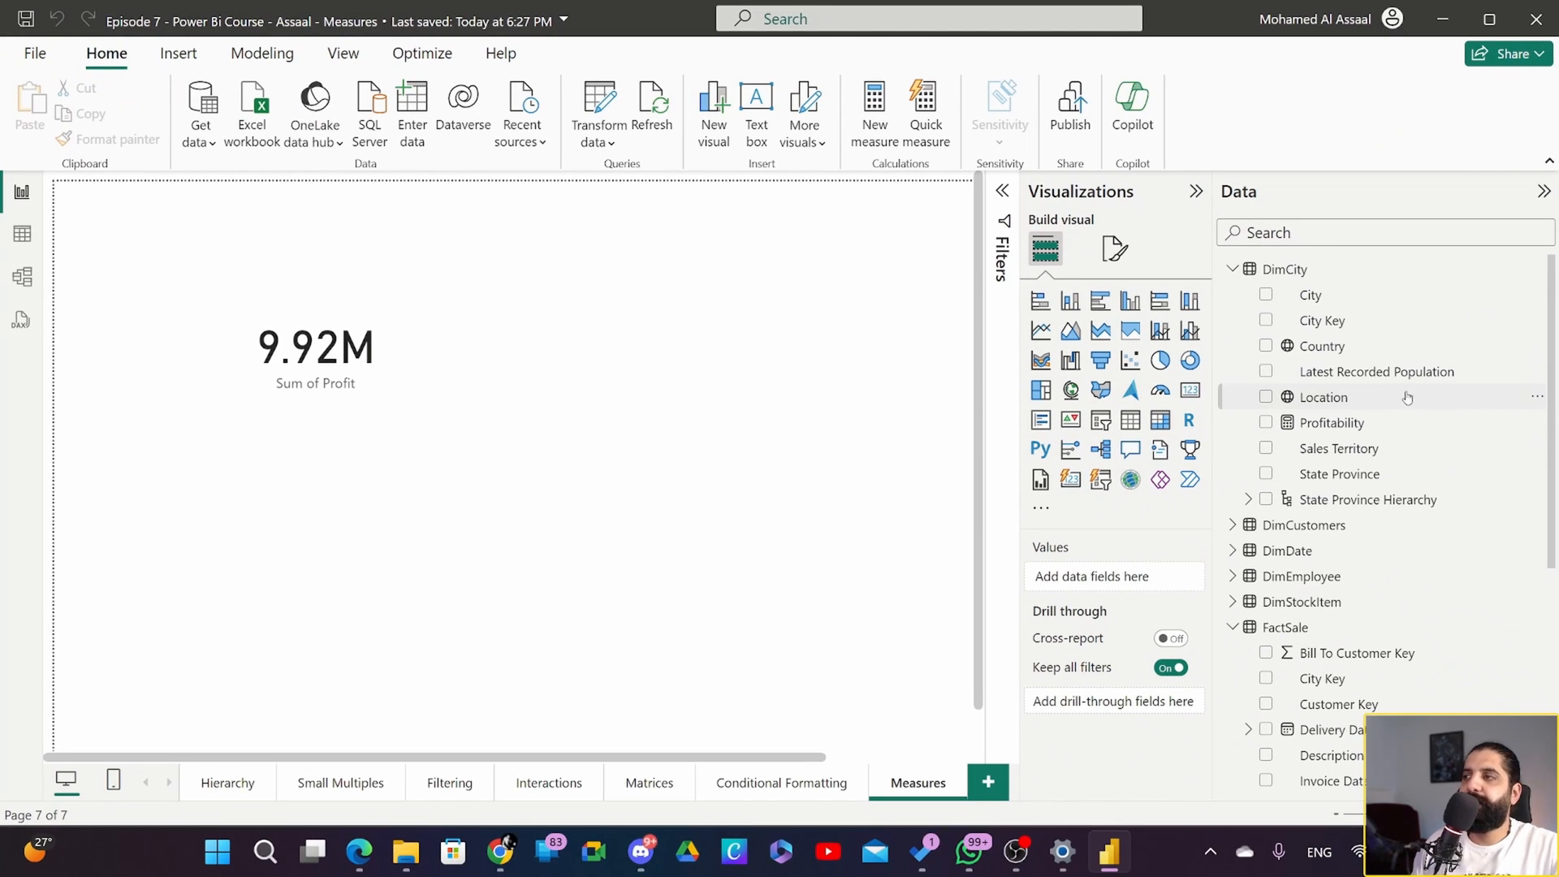
{"action": "left_click", "coordinate": [1291, 270]}
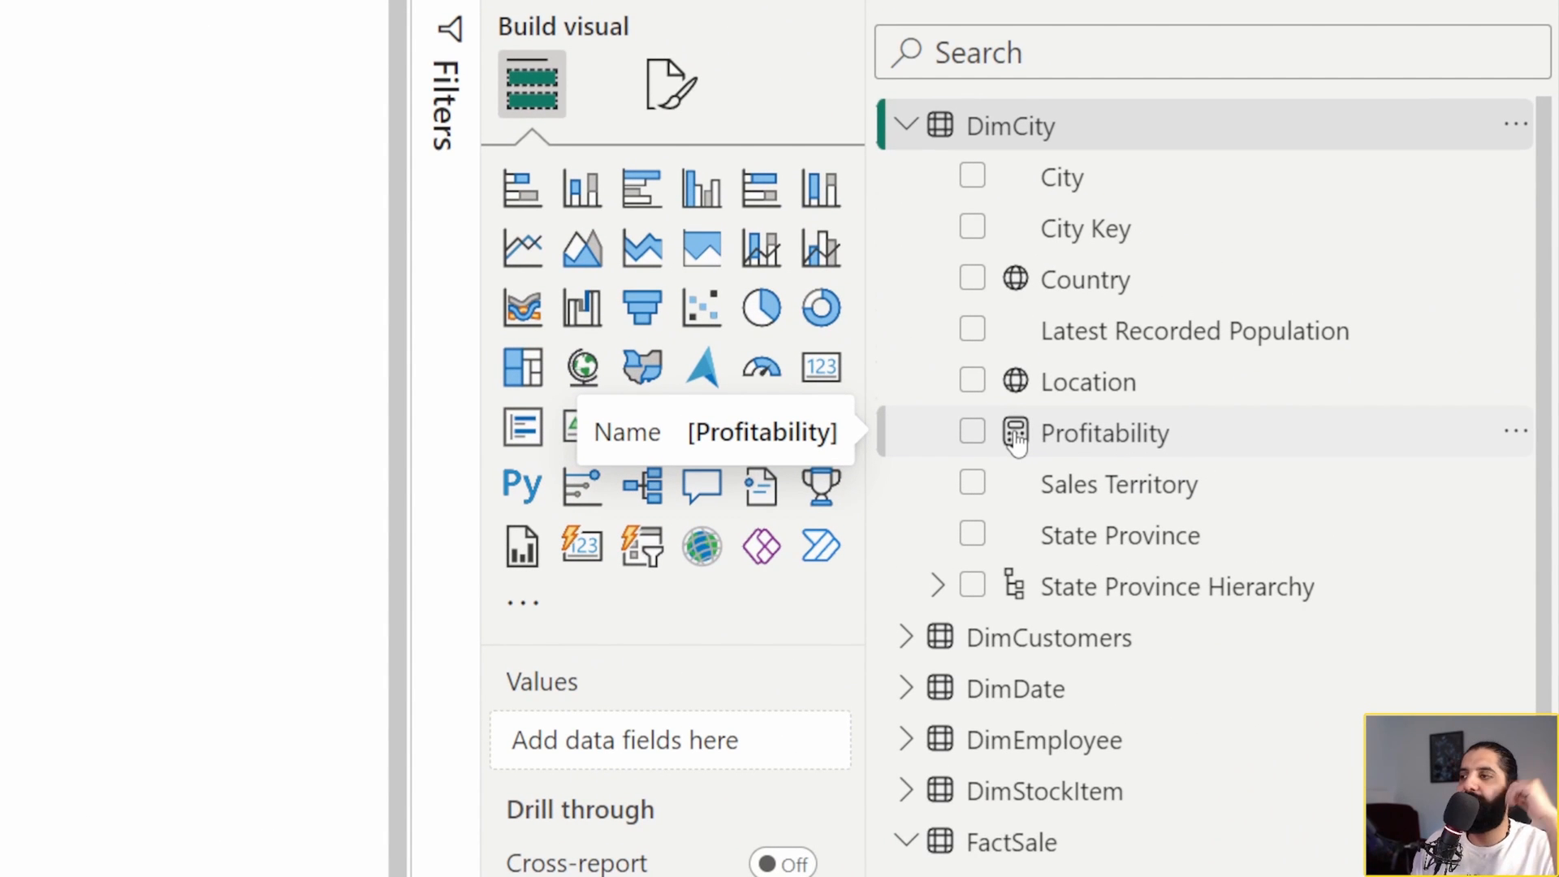
{"action": "left_click", "coordinate": [1514, 432]}
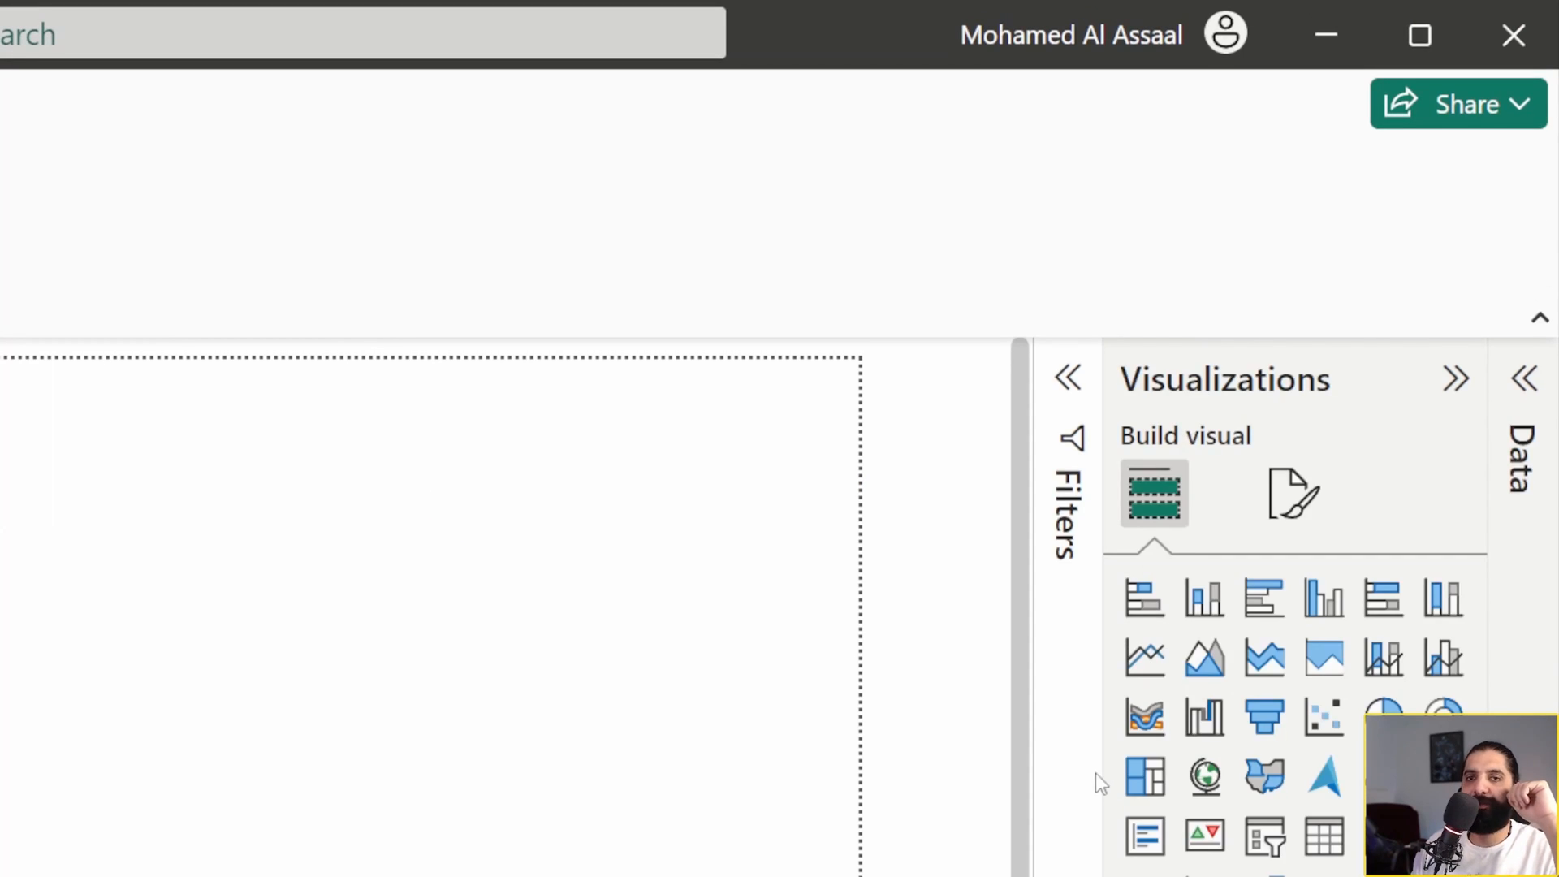
{"action": "left_click", "coordinate": [1518, 388]}
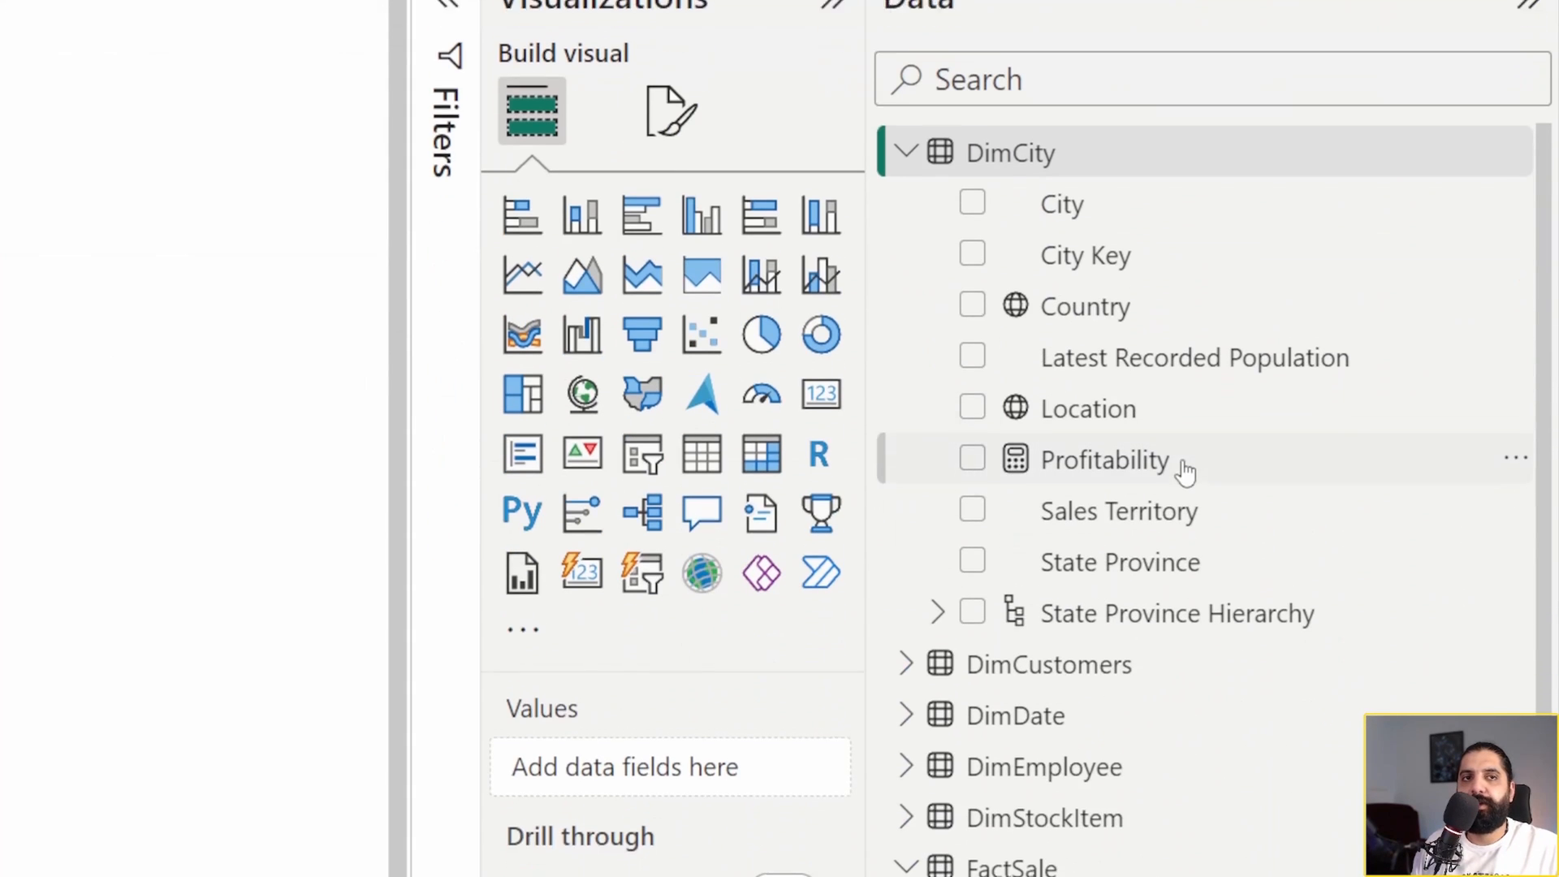
{"action": "left_click", "coordinate": [1512, 446]}
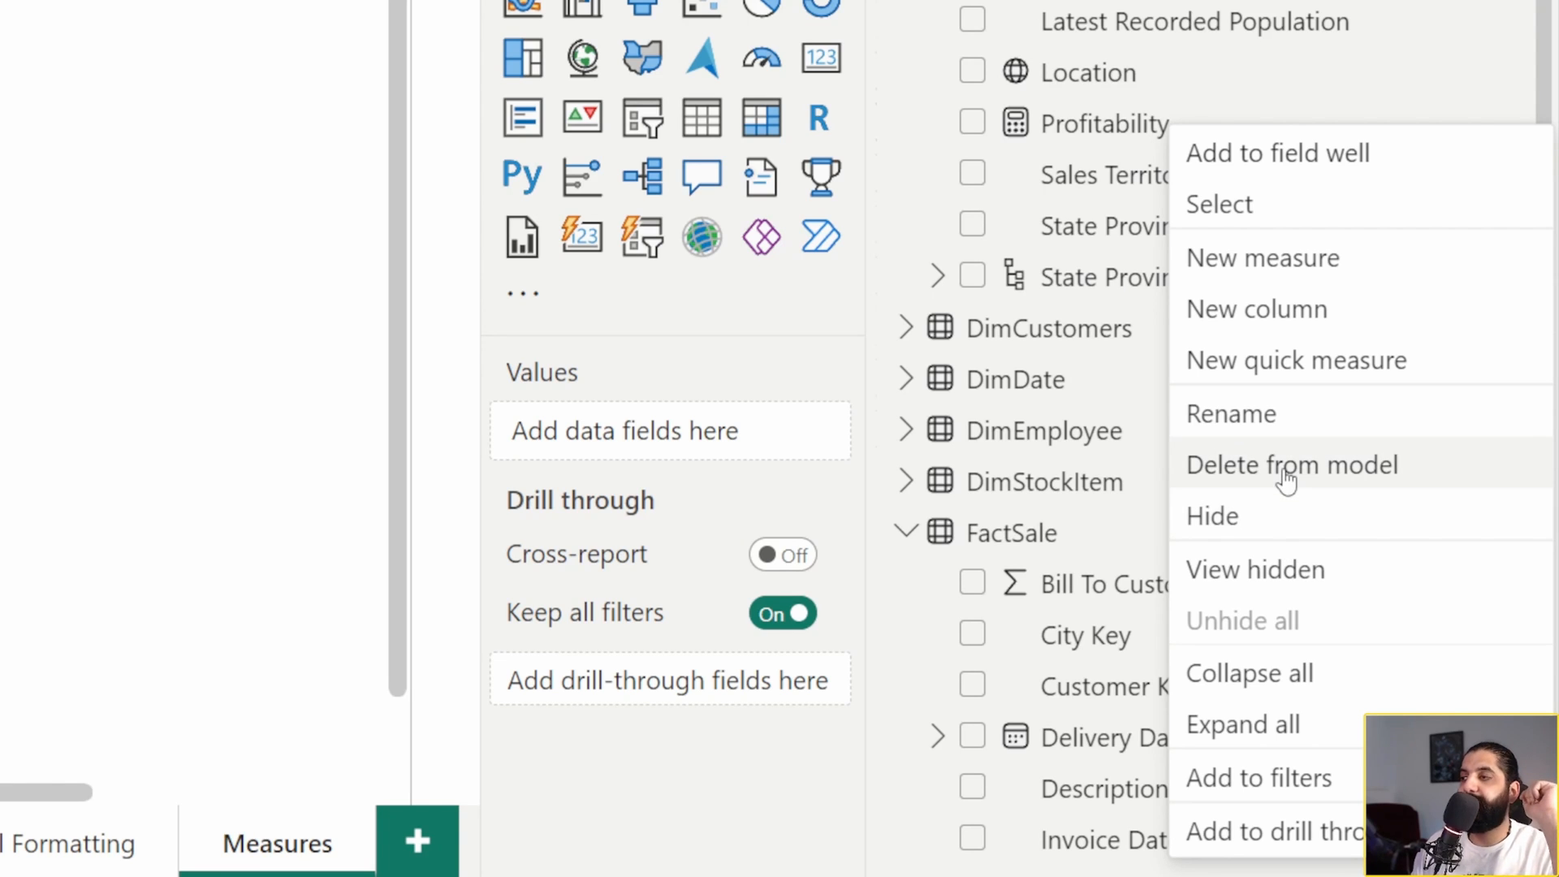
Step: Try to move the Profitability measure from the DimCity table into the FactSale table
{"action": "left_click", "coordinate": [1130, 140]}
{"action": "left_click_drag", "start_coordinate": [1173, 129], "coordinate": [1074, 682]}
{"action": "left_click_drag", "start_coordinate": [1155, 130], "coordinate": [1055, 612]}
{"action": "left_click_drag", "start_coordinate": [1055, 674], "coordinate": [1089, 458]}
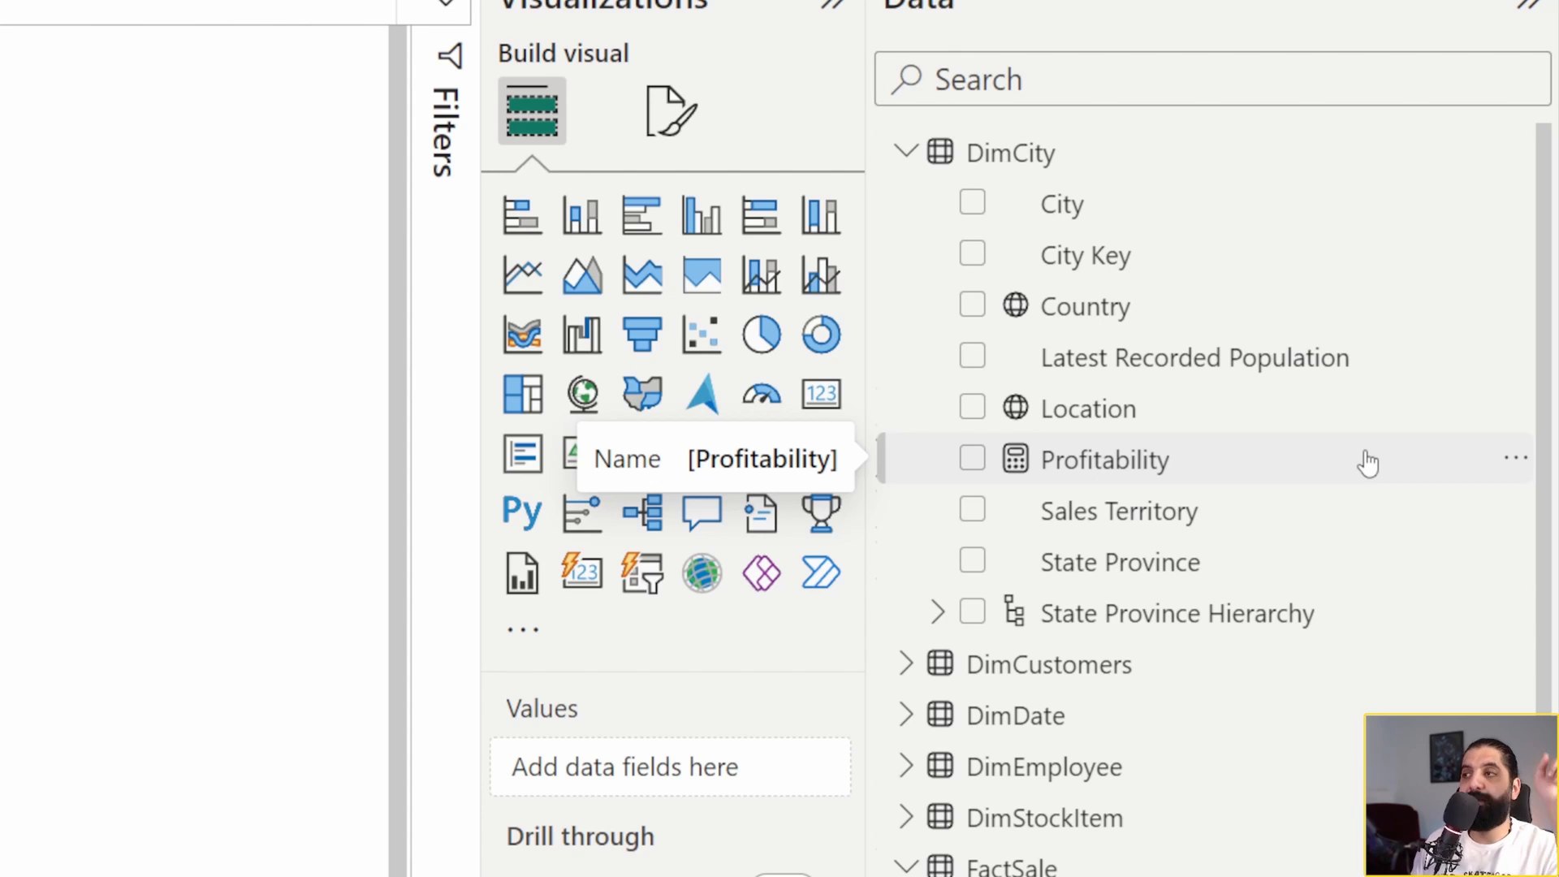
Step: Delete the Profitability measure from the model and collapse the DimCity table
{"action": "left_click", "coordinate": [1514, 457]}
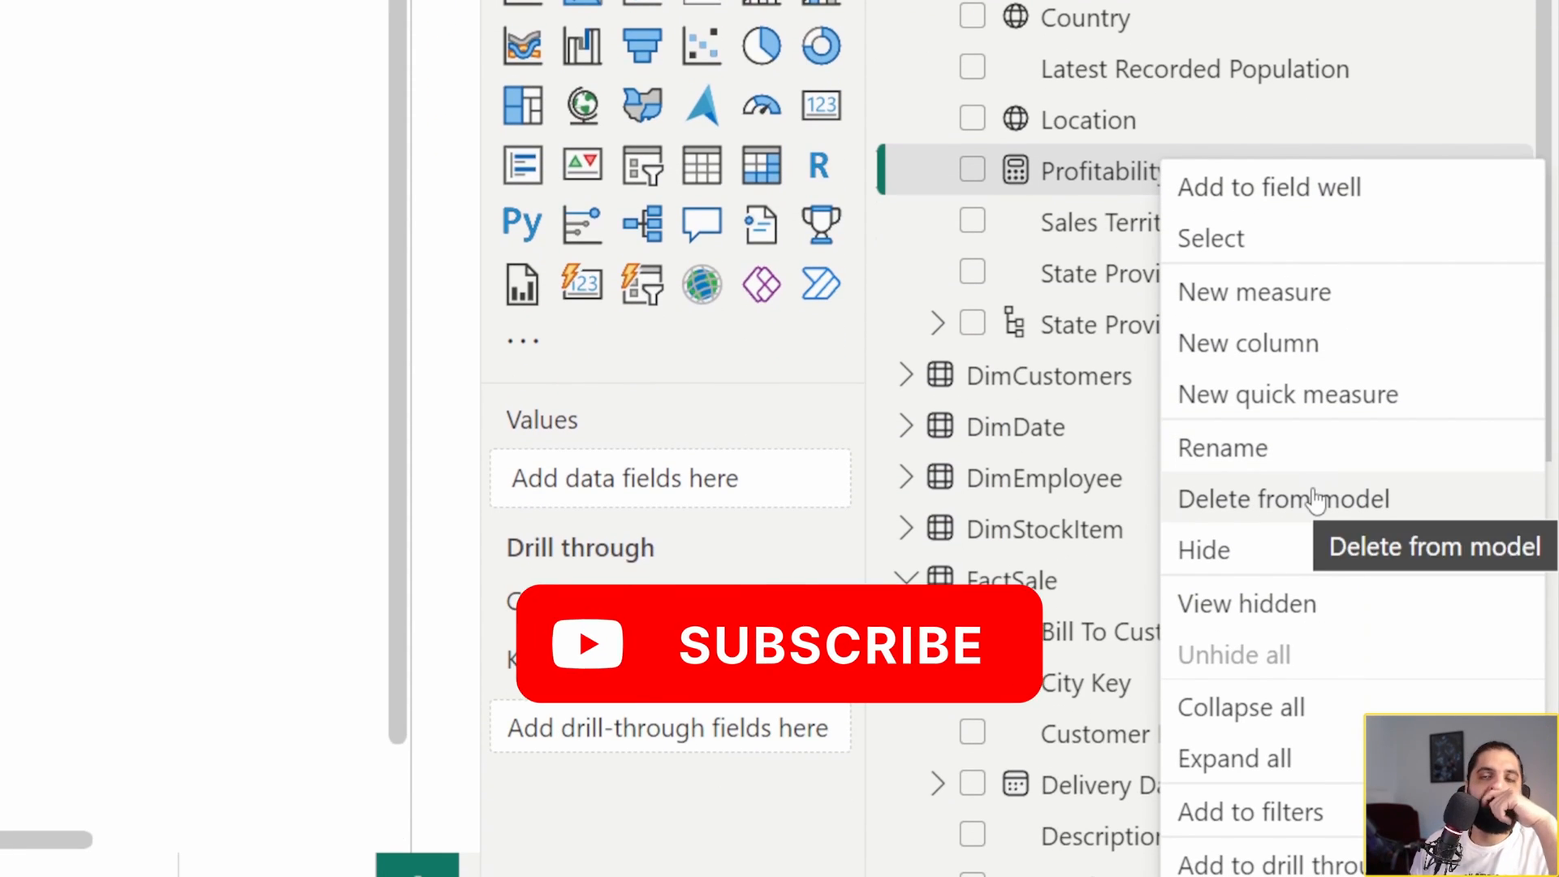
{"action": "left_click", "coordinate": [1315, 496]}
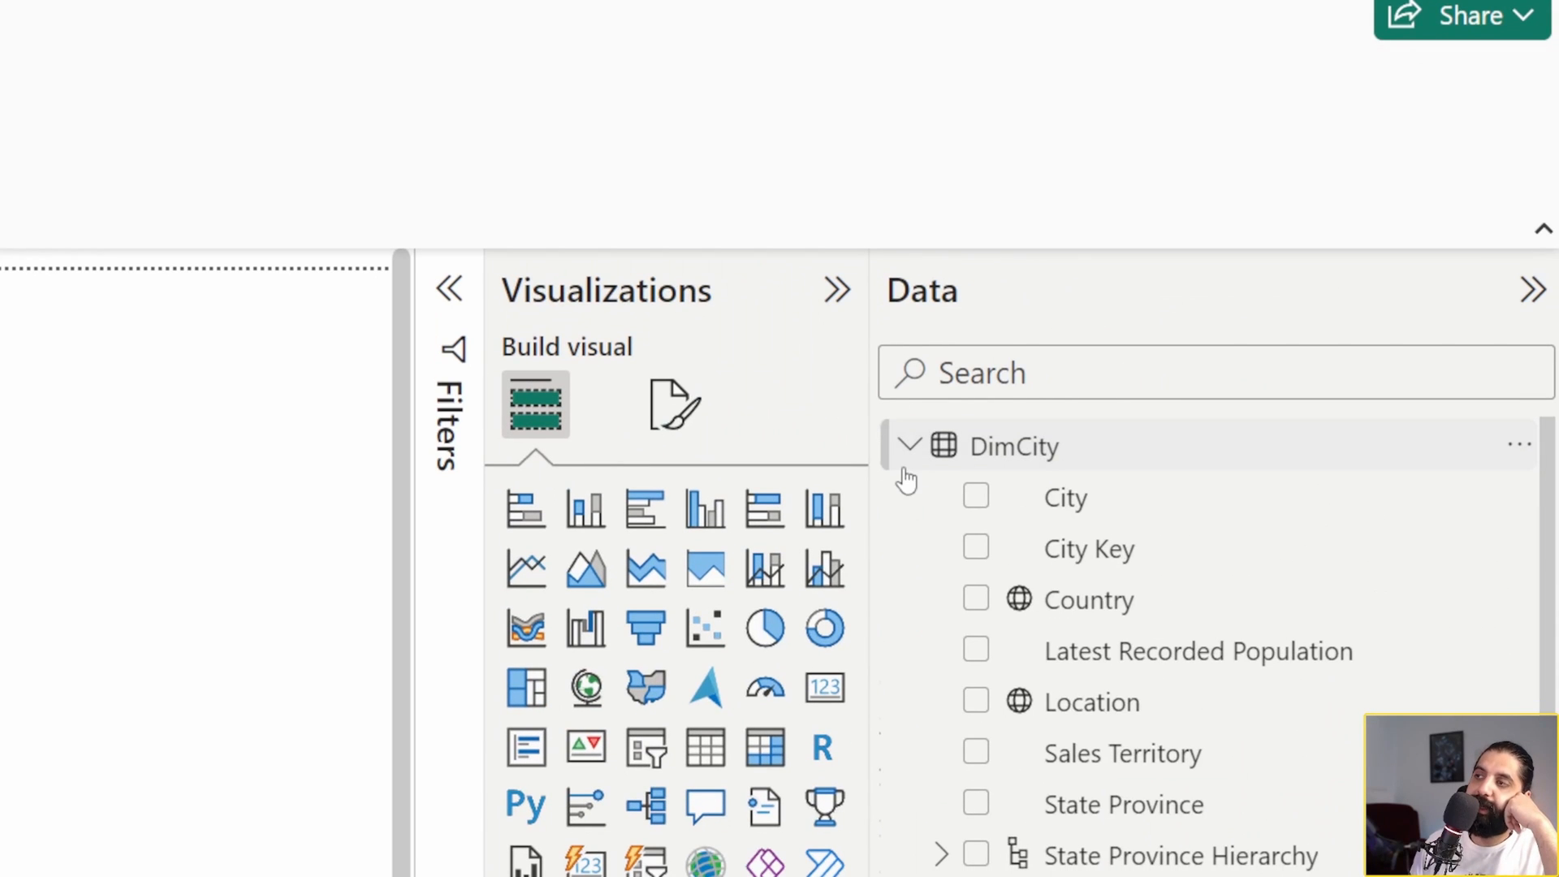
{"action": "left_click", "coordinate": [909, 446]}
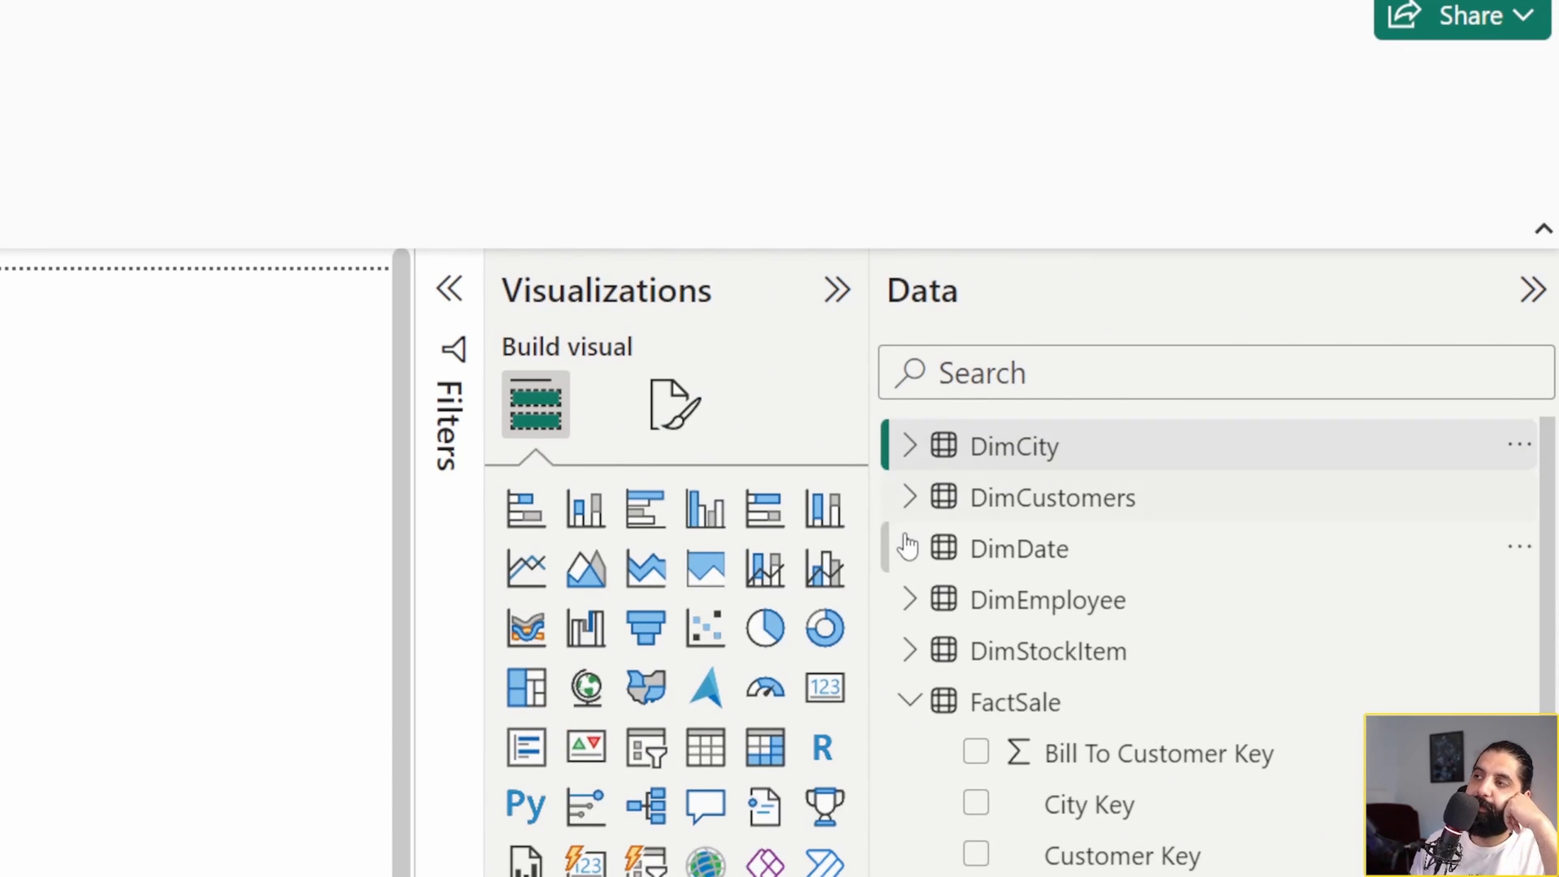
Step: Create a new measure in the FactSale table and name it Profitability in its formula
{"action": "left_click", "coordinate": [909, 703]}
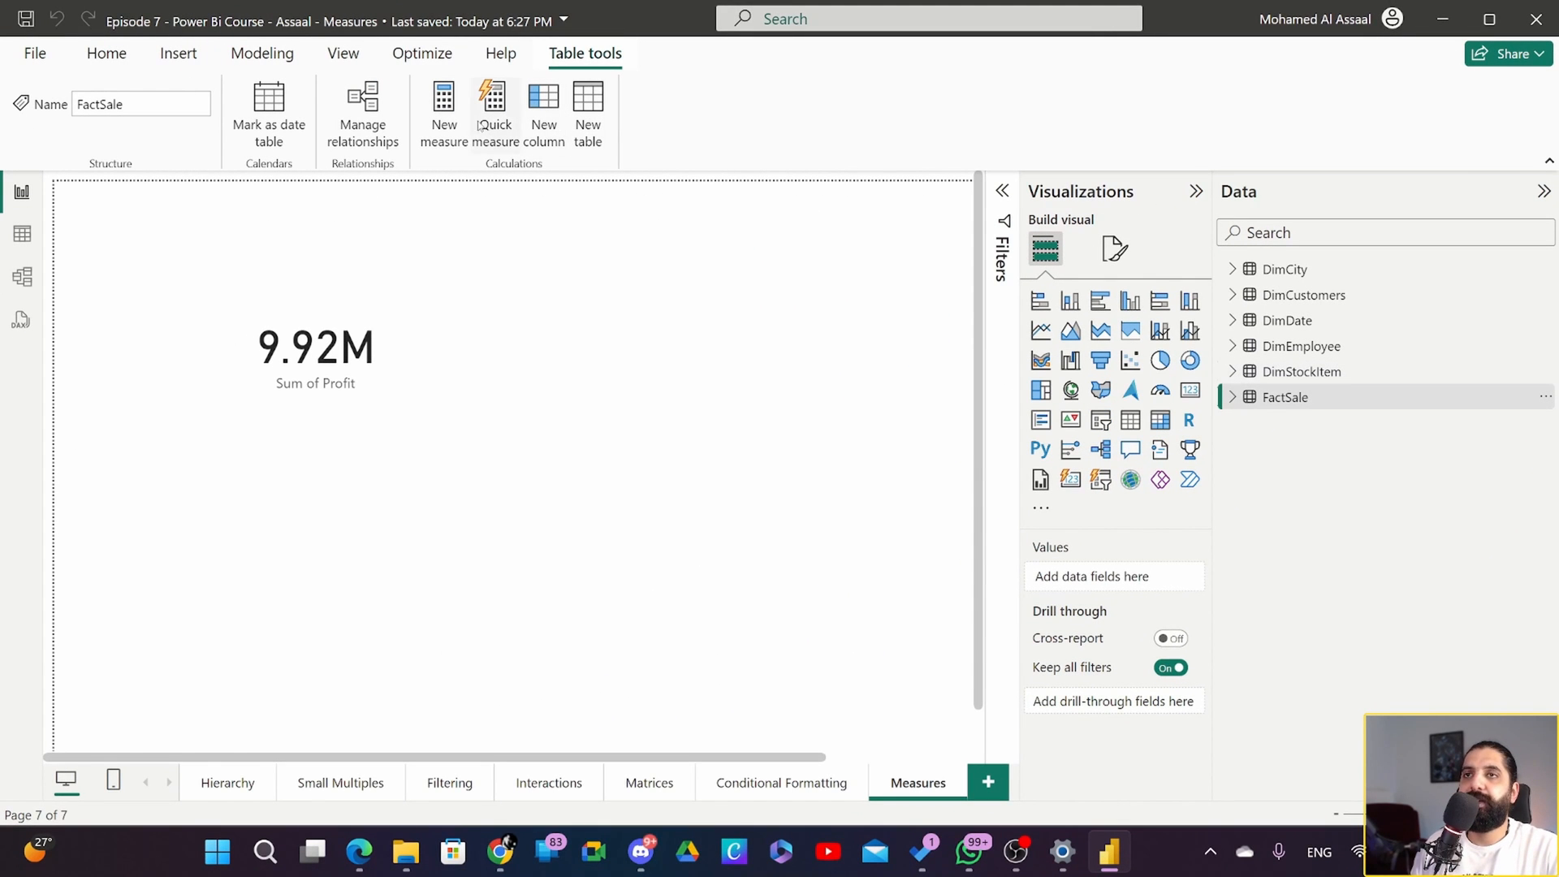
{"action": "left_click", "coordinate": [444, 113]}
{"action": "left_click_drag", "start_coordinate": [194, 188], "coordinate": [155, 188]}
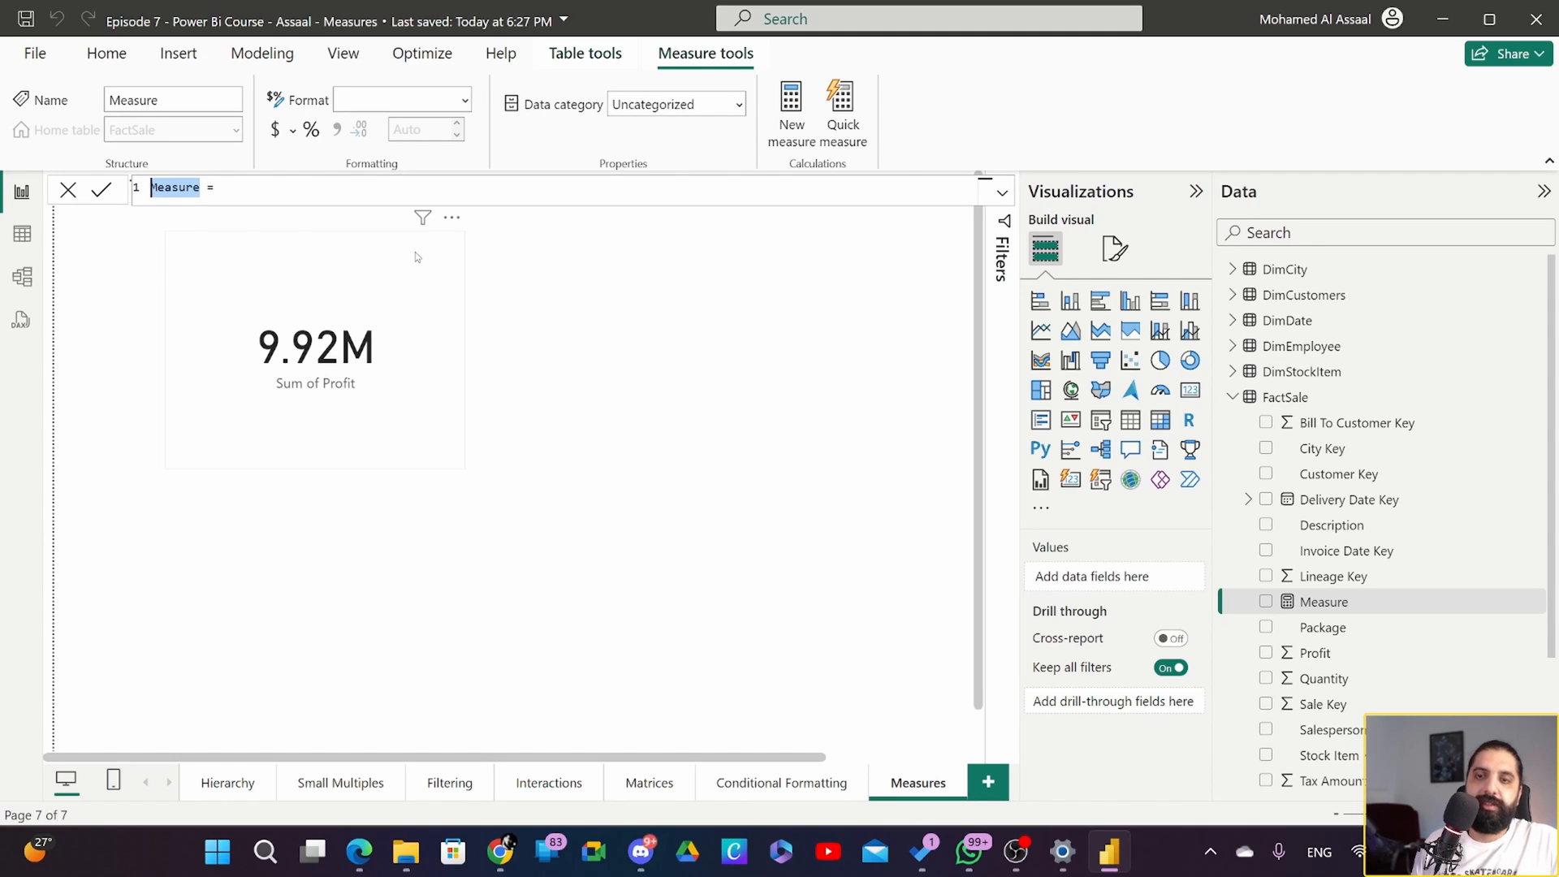
{"action": "type", "text": "Profitability"}
{"action": "key", "text": "End"}
Step: Enter SUM(FactSale[Profit]) followed by a division sign as the first part of the FactSale measure's formula
{"action": "type", "text": "sum"}
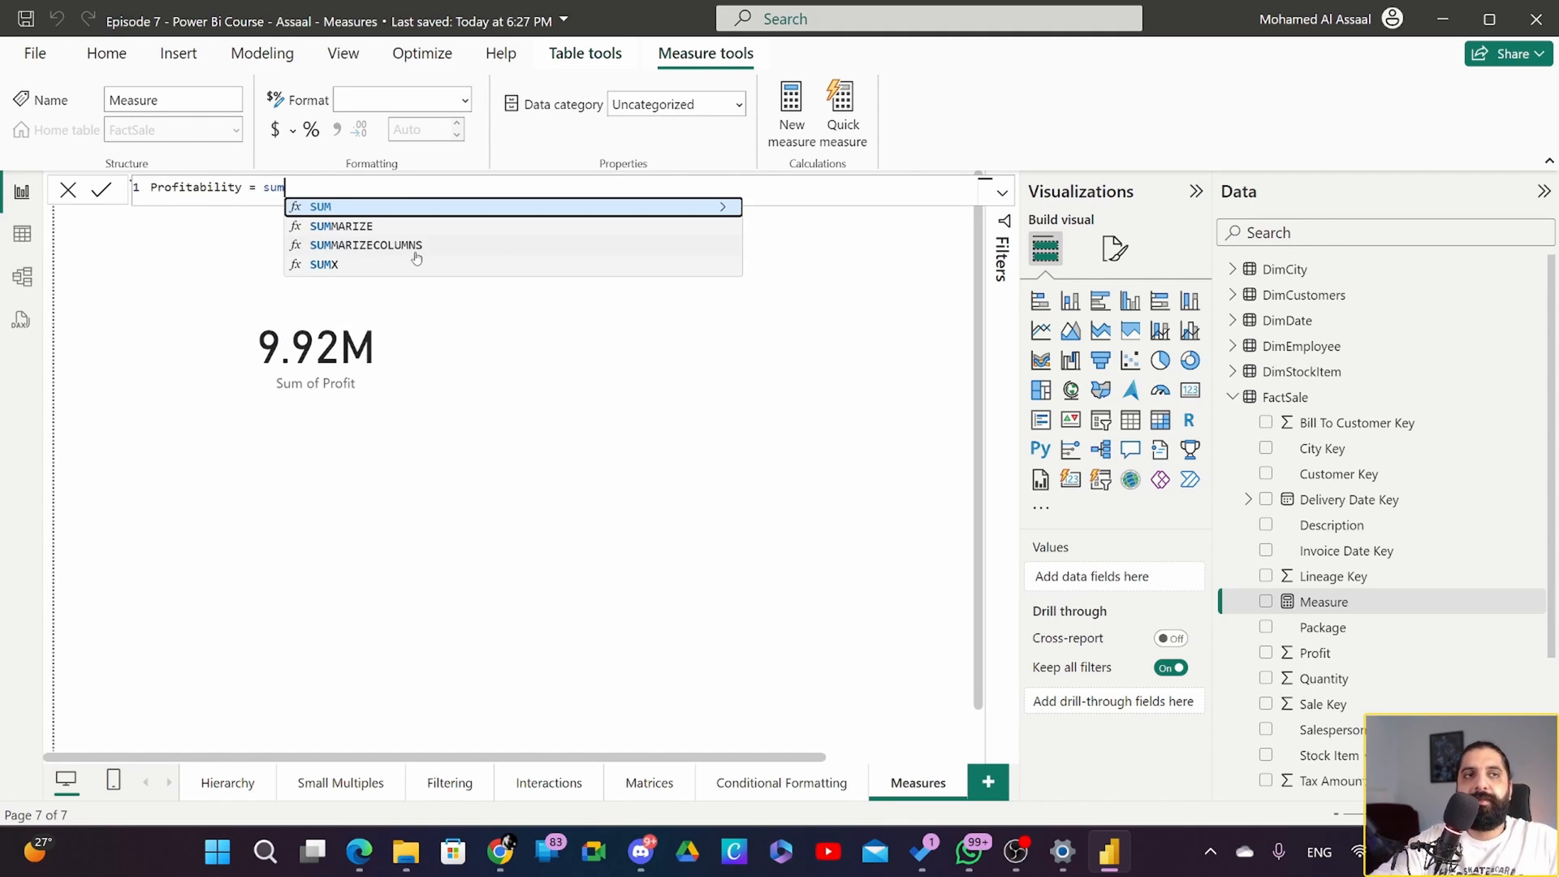
{"action": "key", "text": "Tab"}
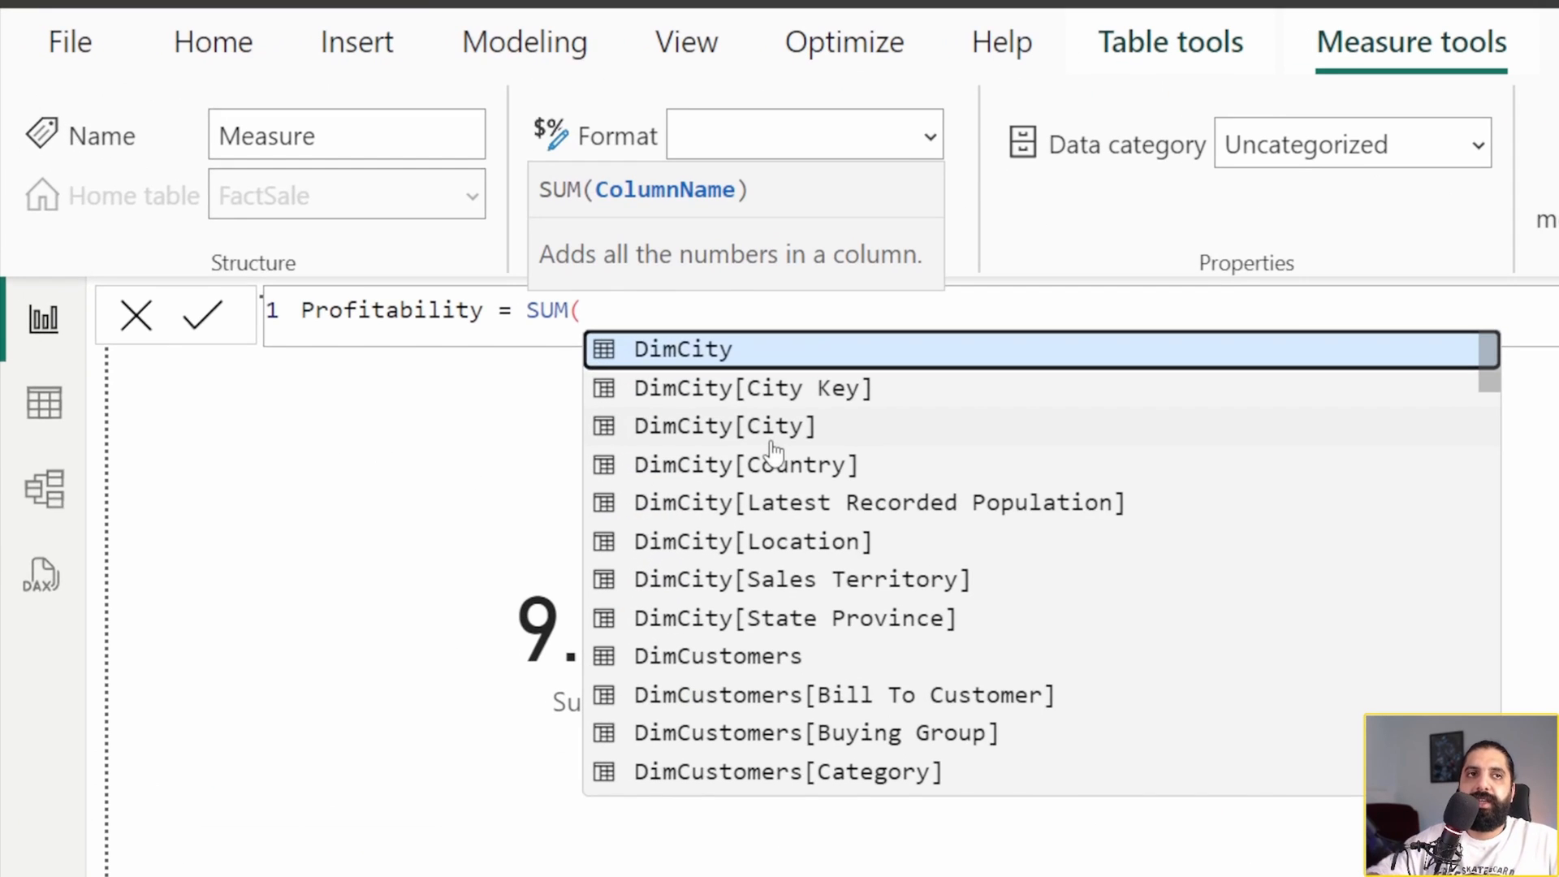
{"action": "type", "text": "factSa"}
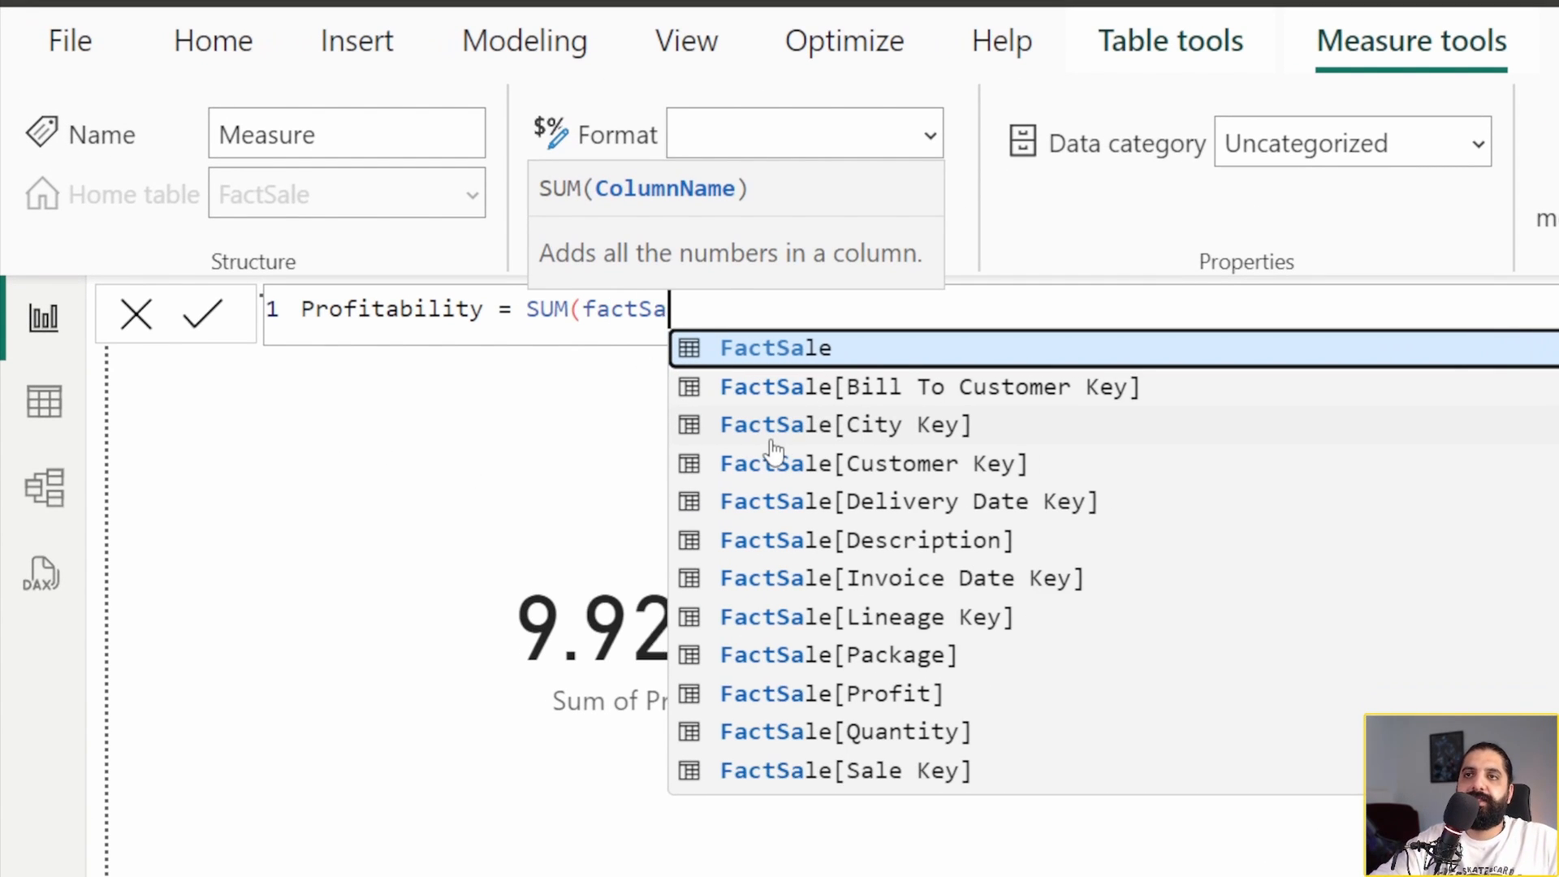
{"action": "type", "text": "le[pro"}
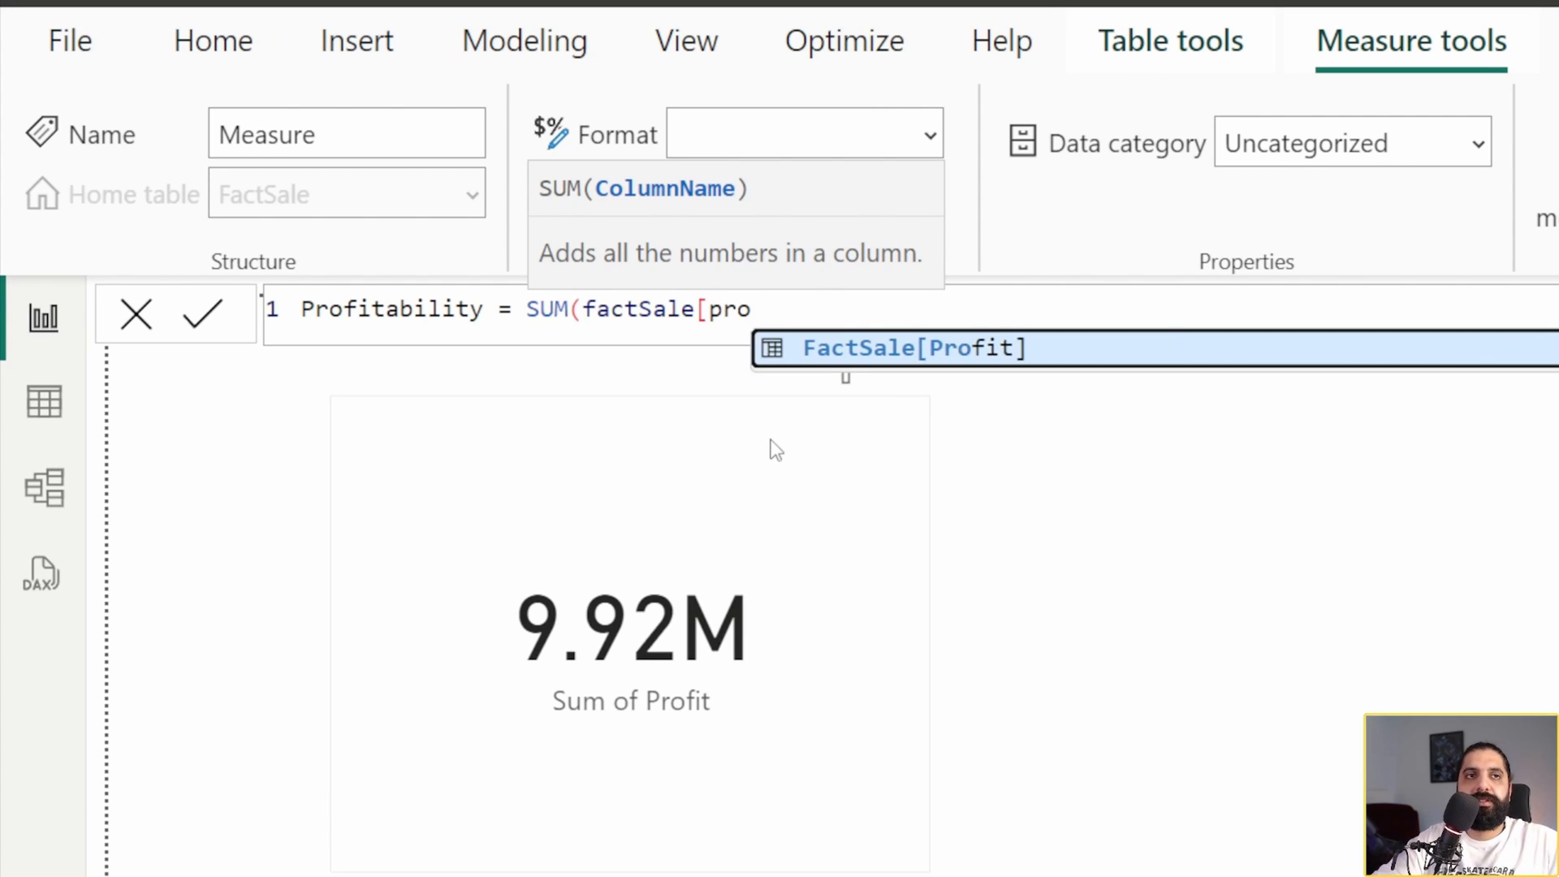
{"action": "key", "text": "Tab"}
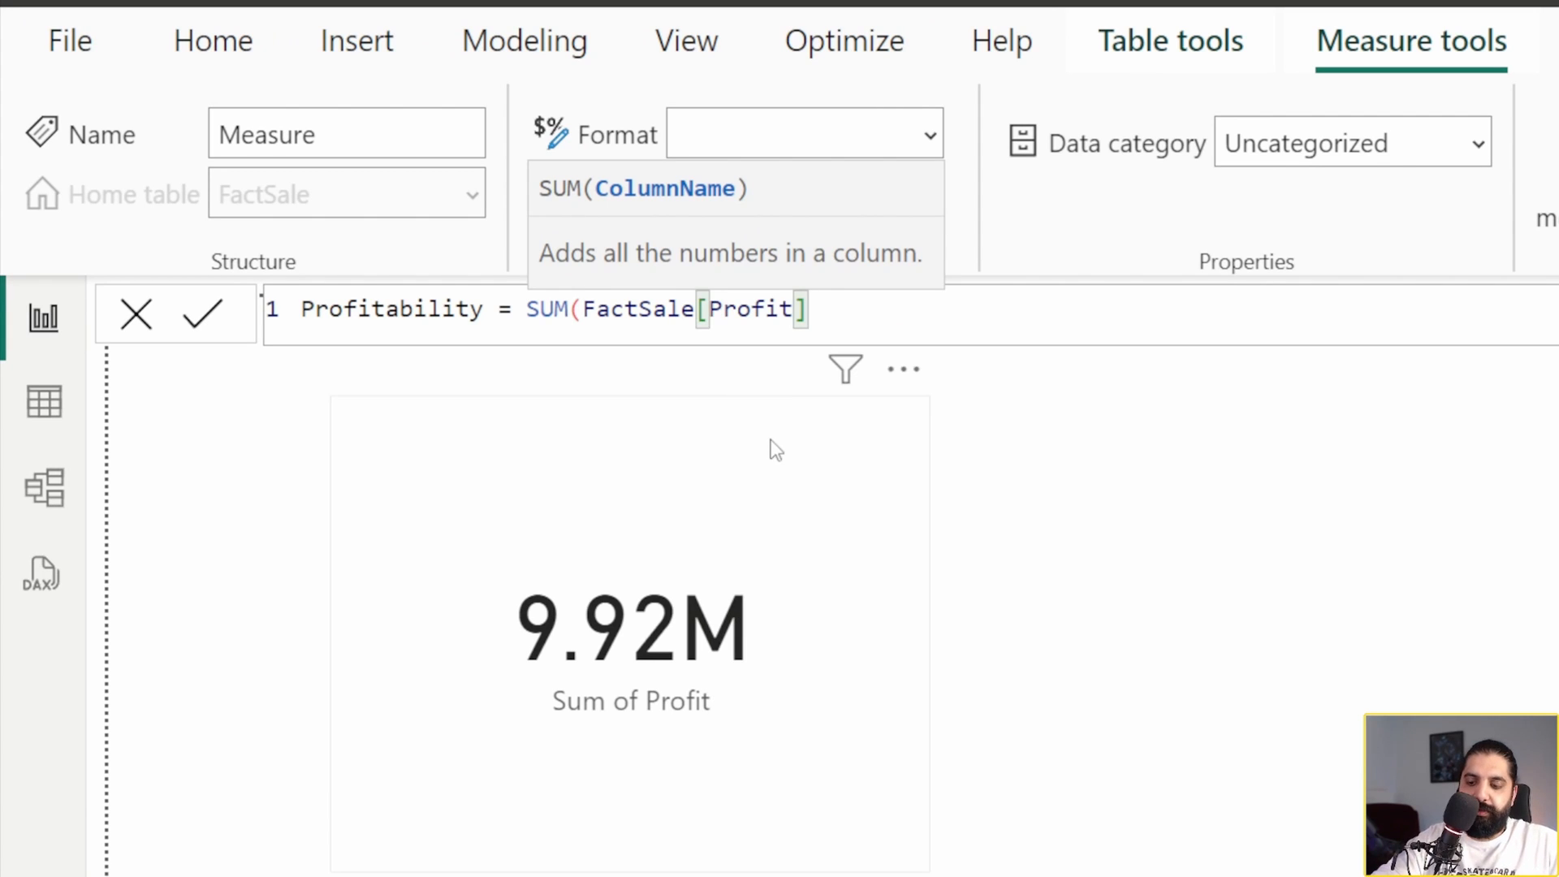
{"action": "type", "text": ") / "}
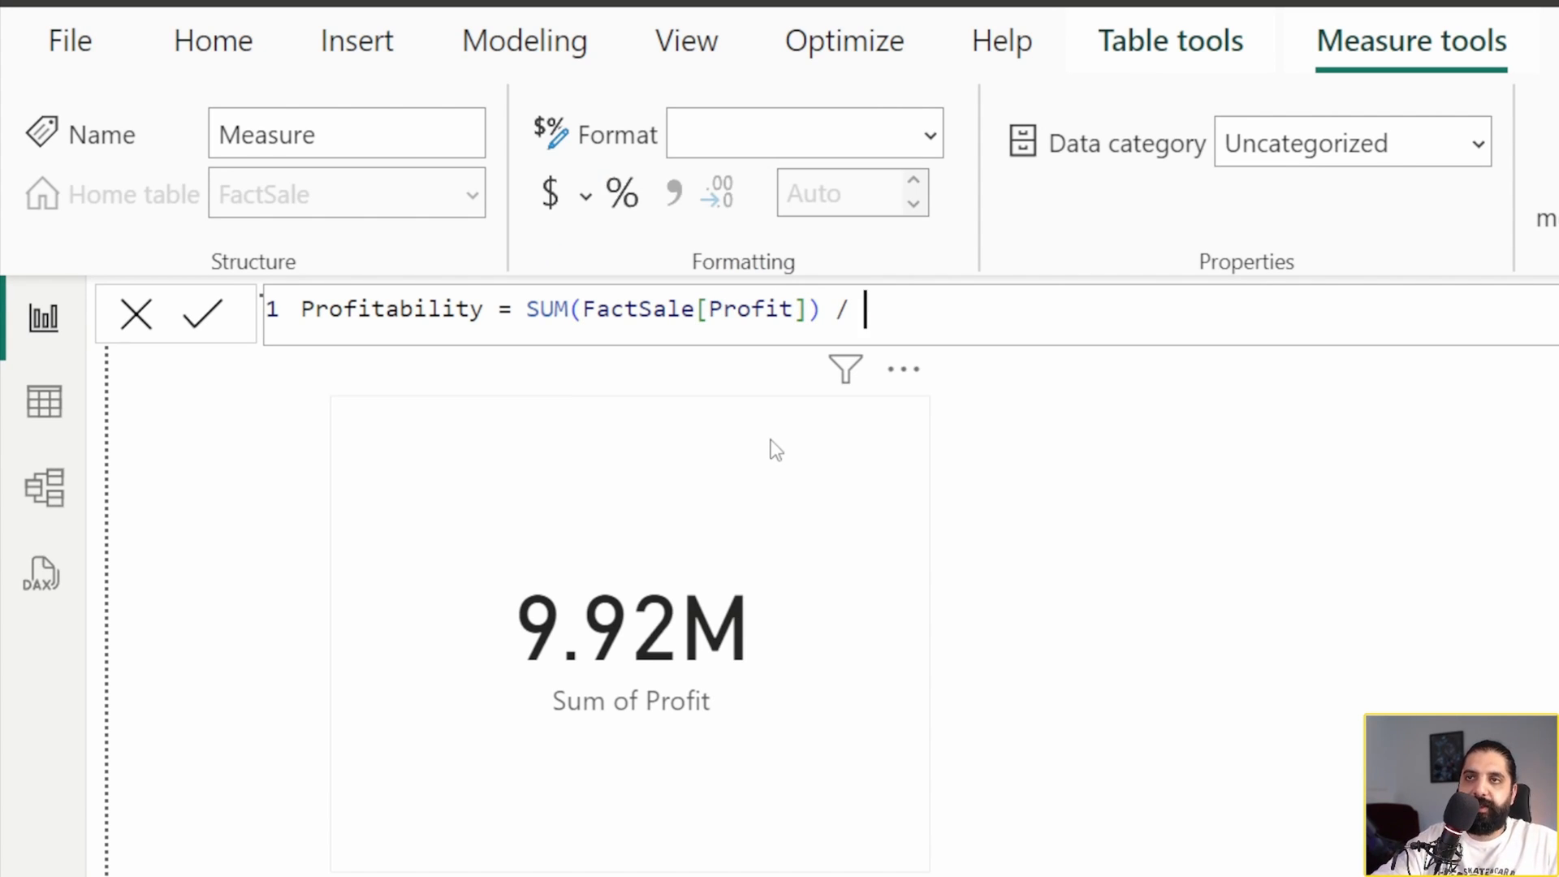
Step: Add SUM(FactSale[Total Excluding Tax]) as the divisor of the Profitability formula and commit the measure
{"action": "type", "text": "sum"}
{"action": "key", "text": "Tab"}
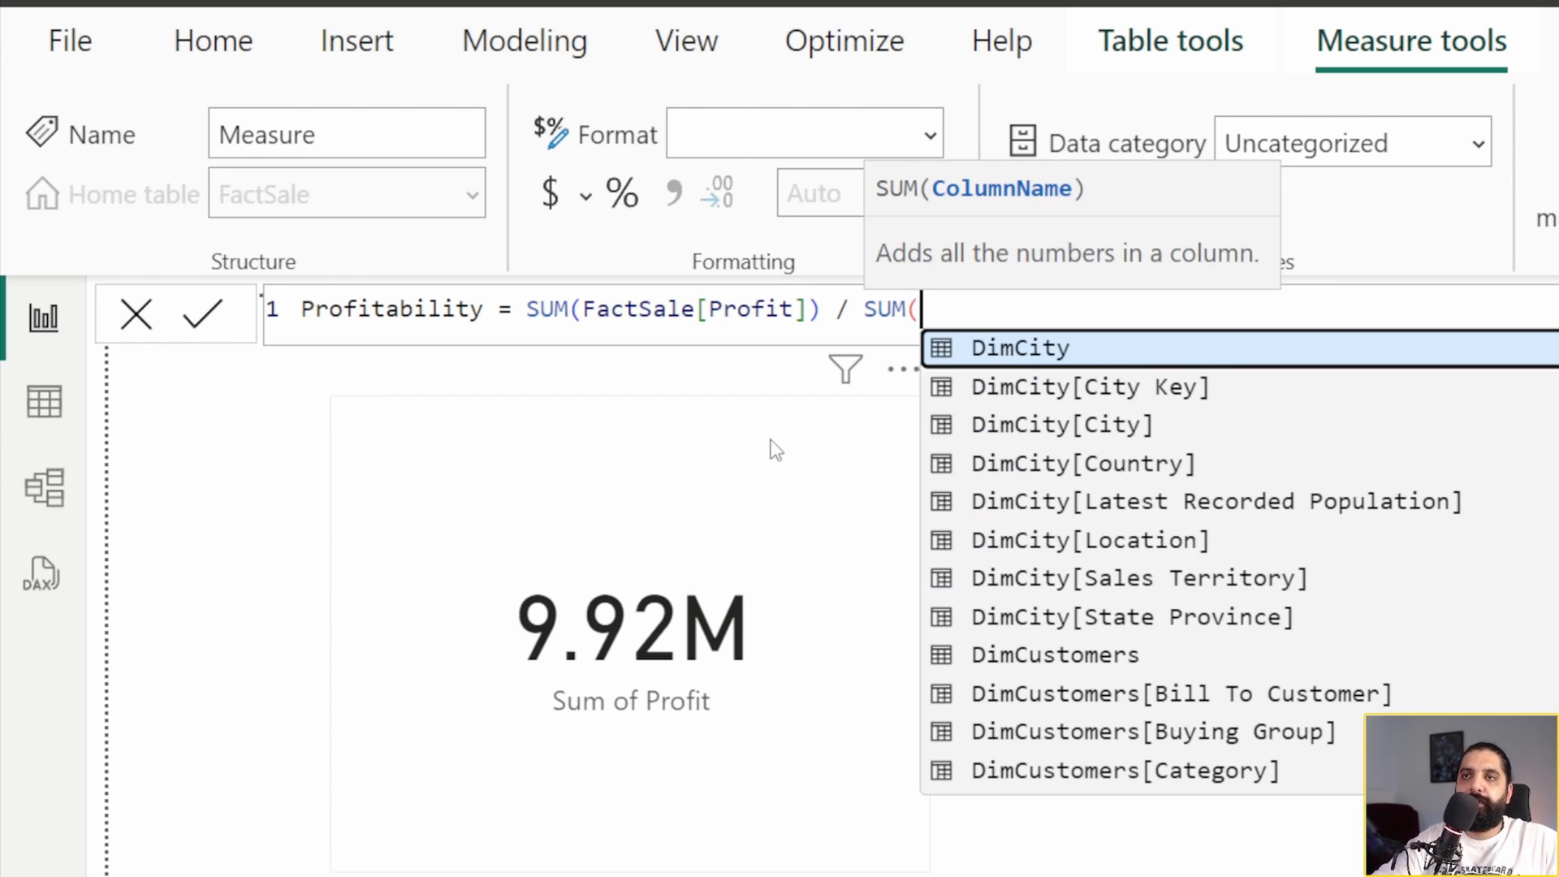
{"action": "type", "text": "factSale"}
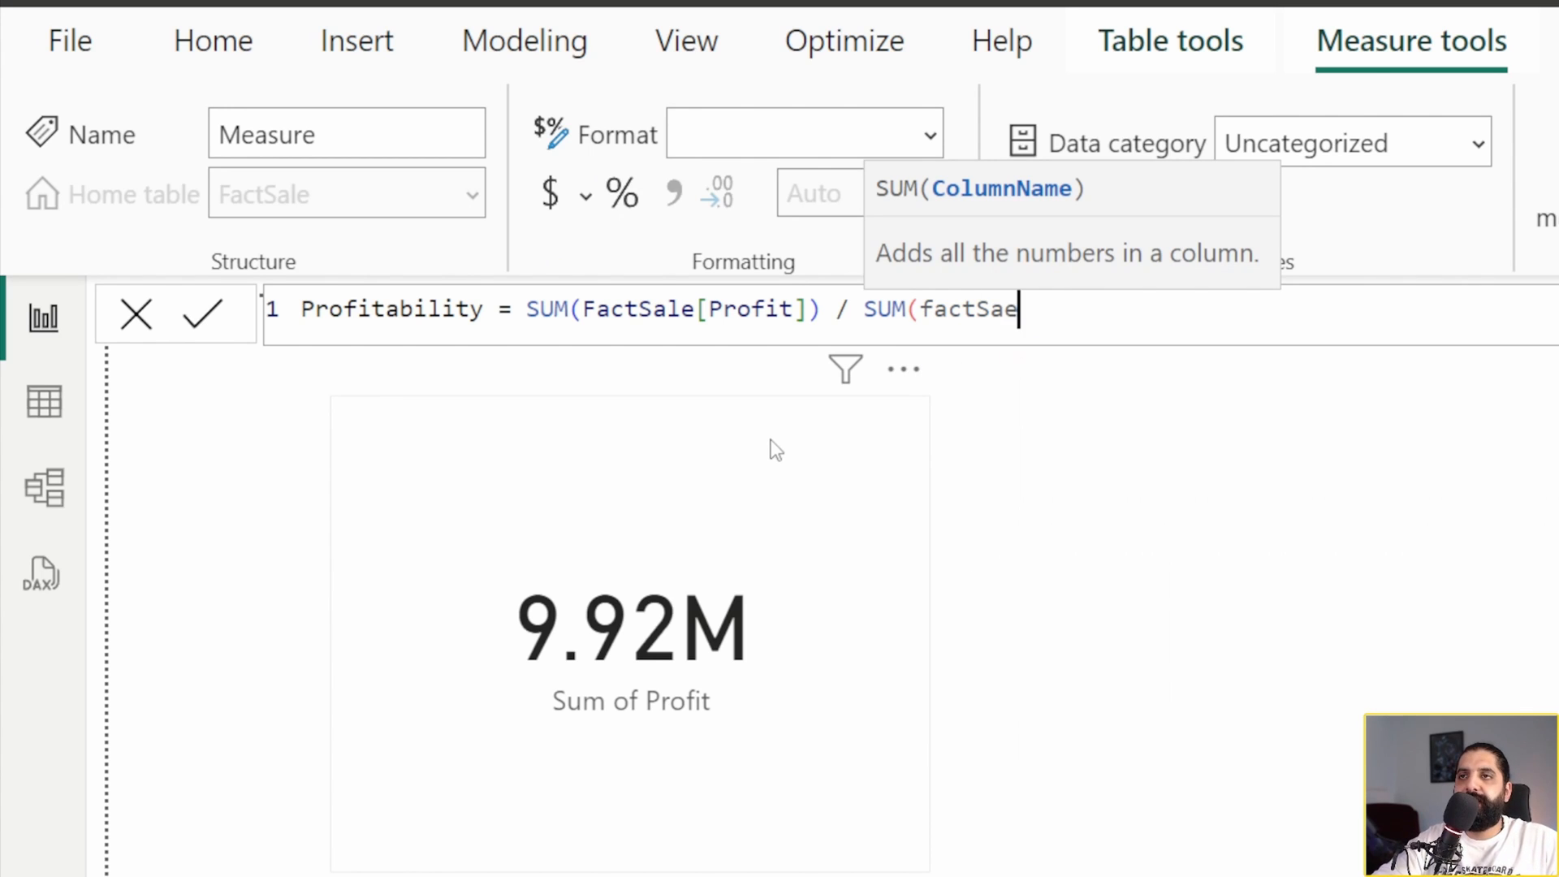
{"action": "type", "text": "[tot"}
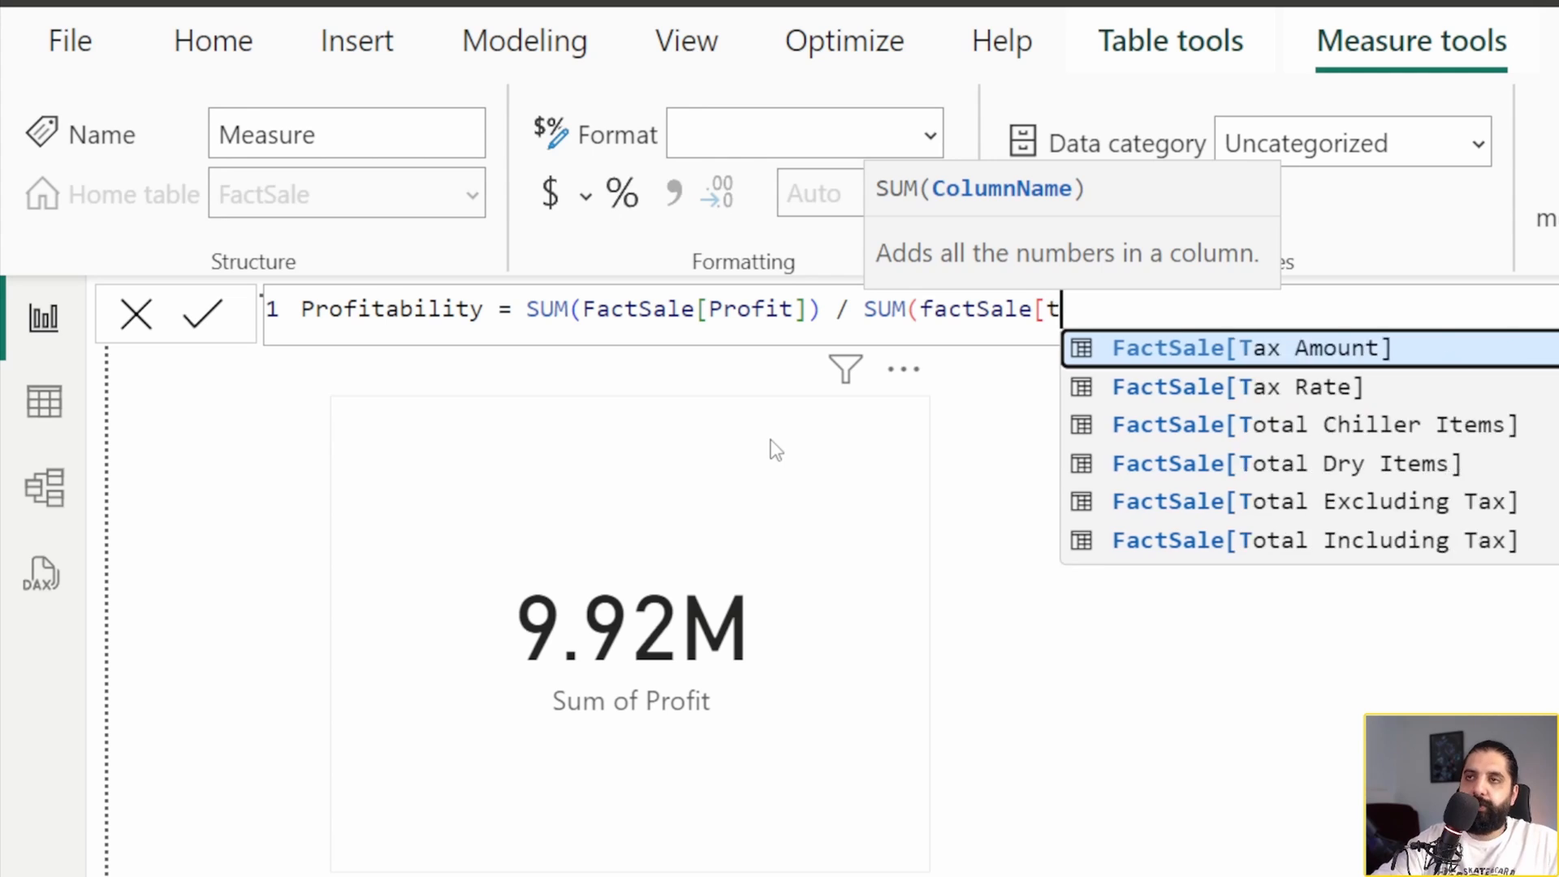
{"action": "key", "text": "Down"}
{"action": "key", "text": "Down"}
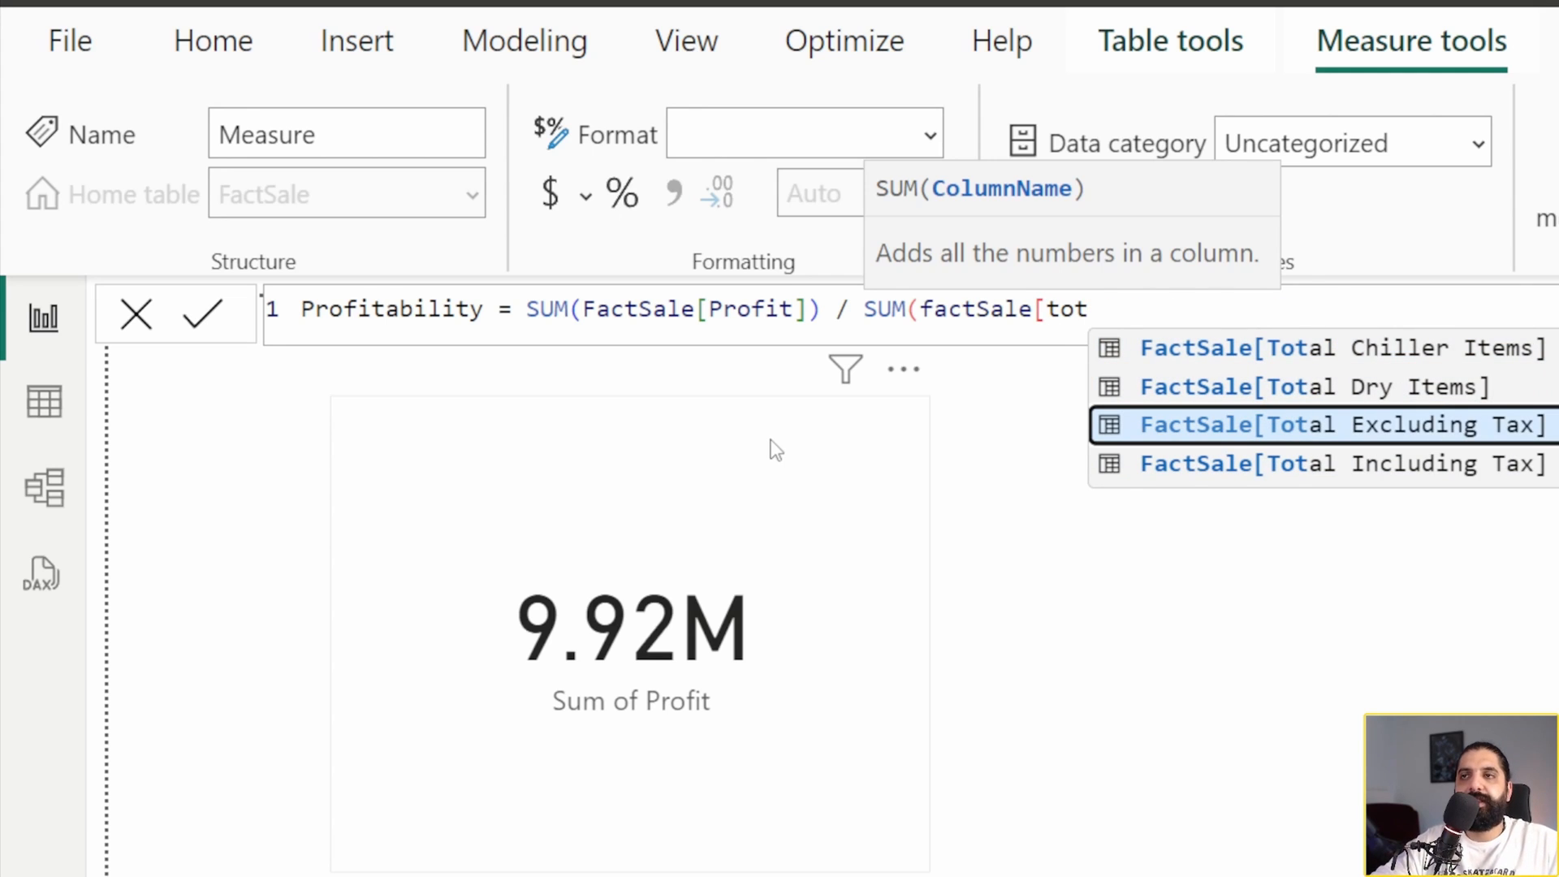
{"action": "key", "text": "Tab"}
{"action": "type", "text": ")"}
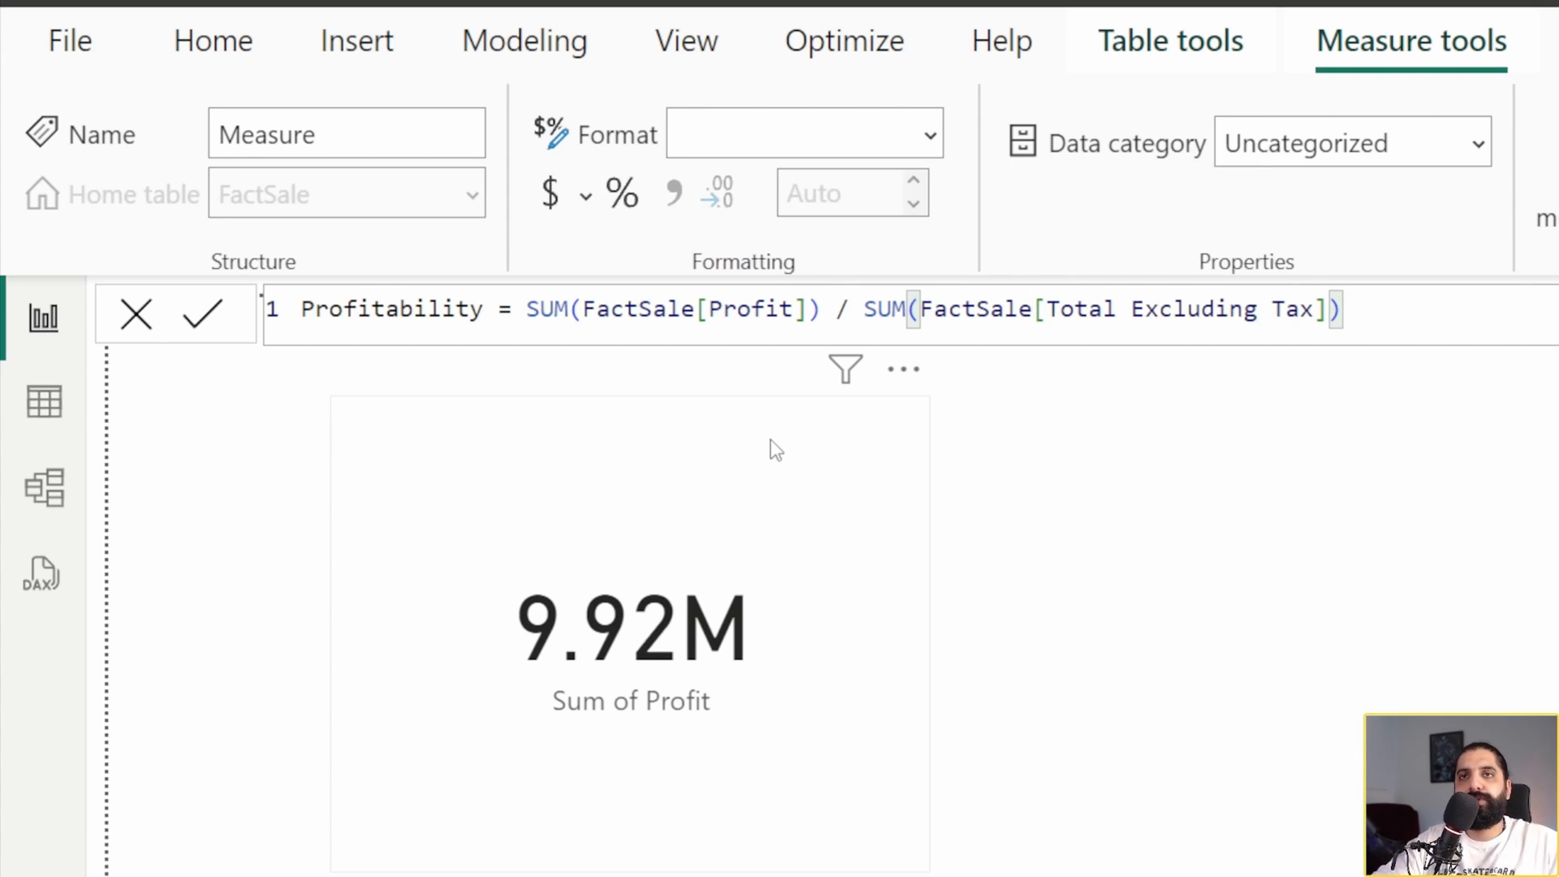
{"action": "key", "text": "Return"}
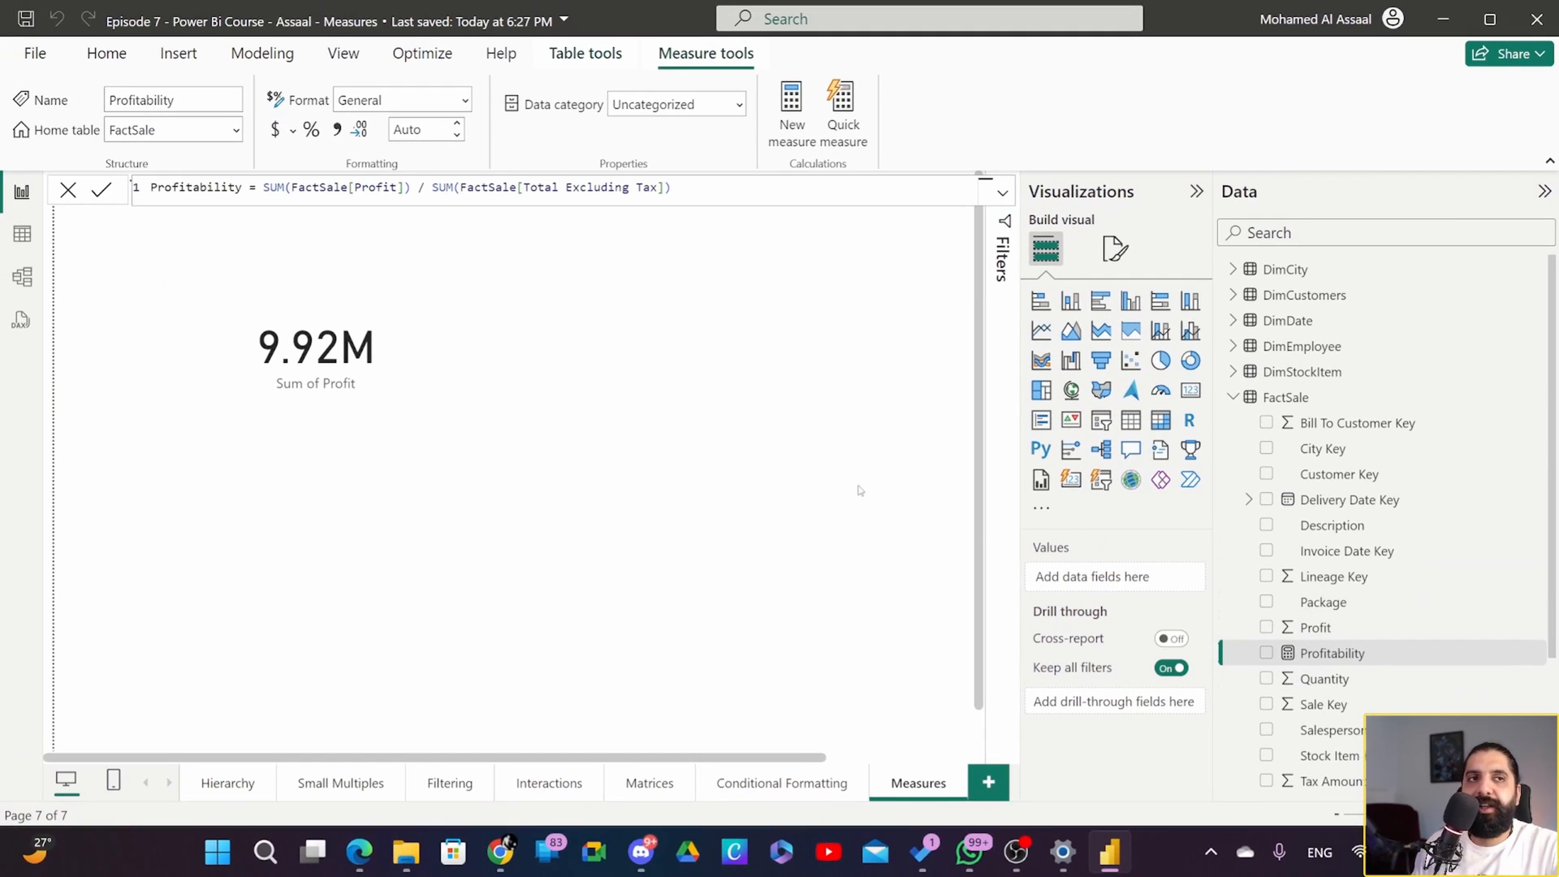
Step: Add an empty card visual to the report page and place it to the right of the Sum of Profit card
{"action": "left_click", "coordinate": [685, 528]}
{"action": "left_click", "coordinate": [1190, 389]}
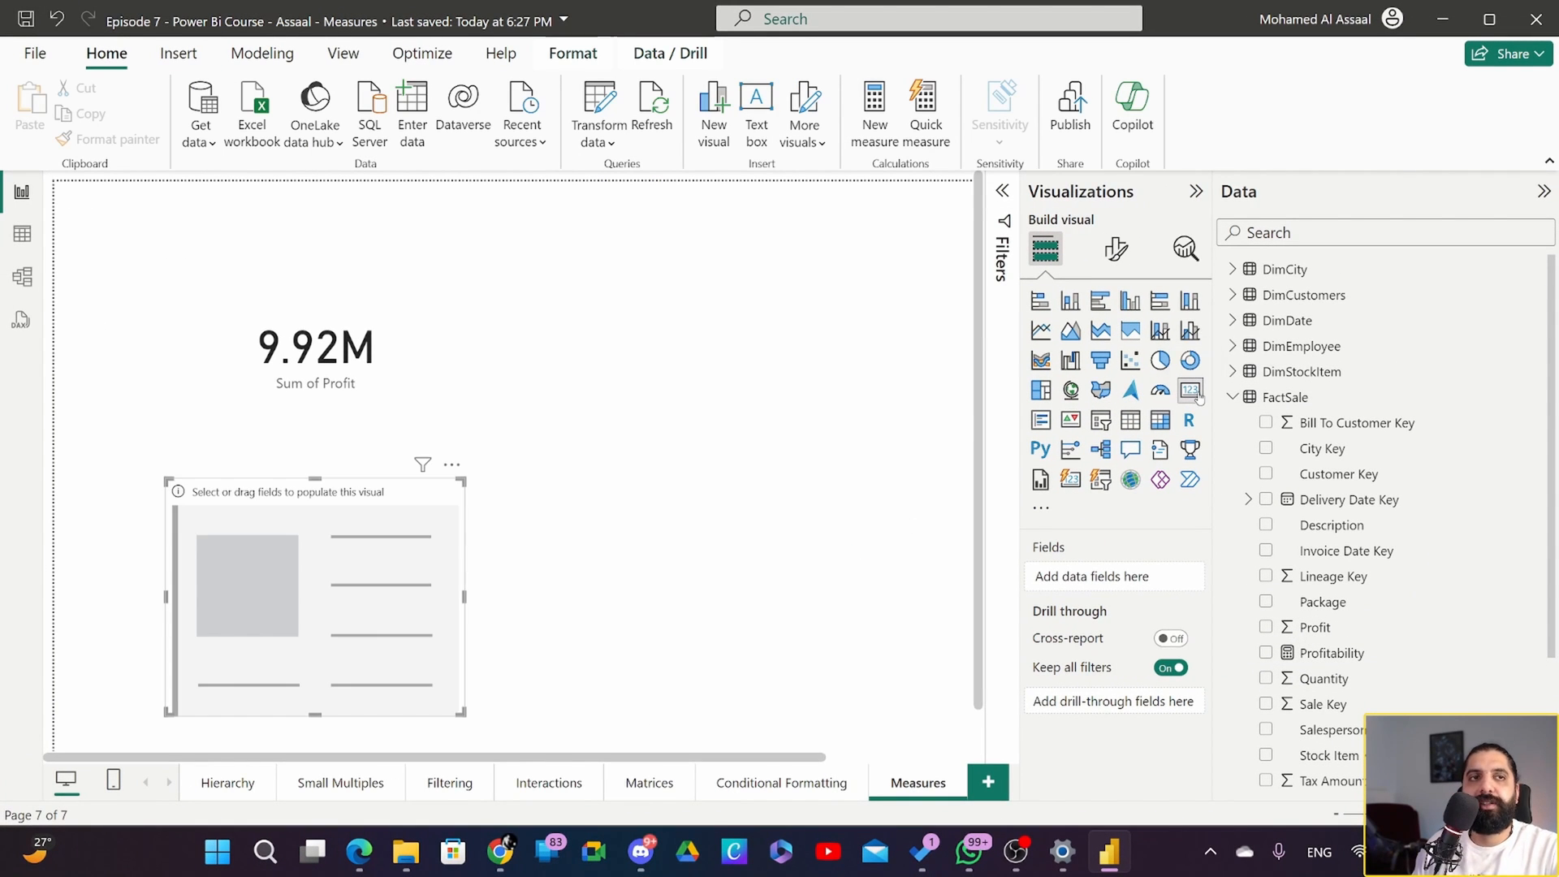
{"action": "left_click_drag", "start_coordinate": [341, 584], "coordinate": [707, 351]}
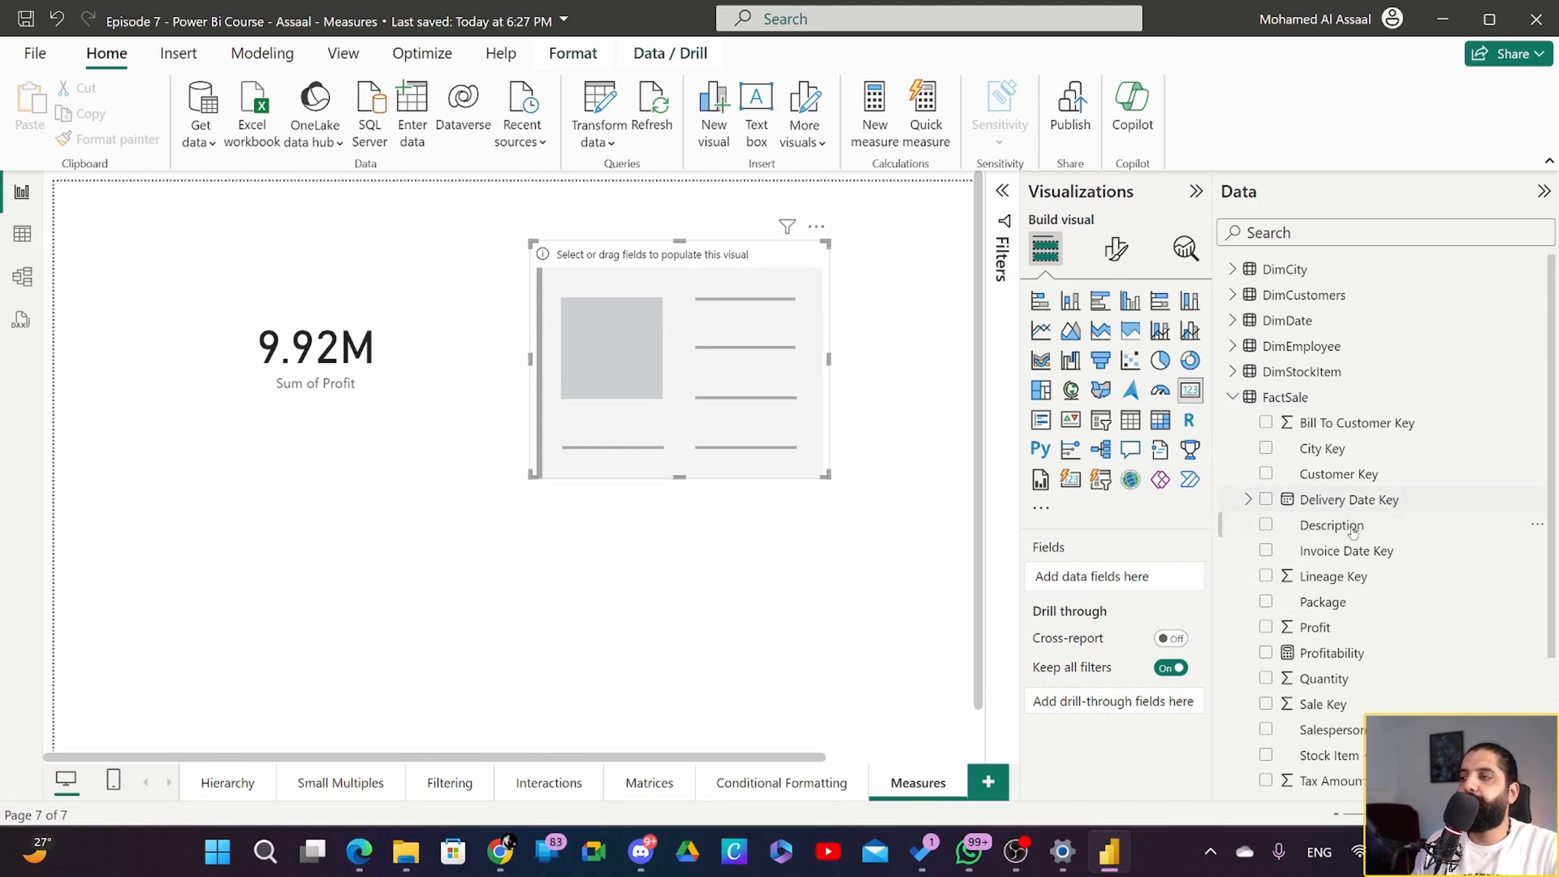
Step: Show the Profitability measure in the empty card, move the card closer to the Sum of Profit card and widen it
{"action": "scroll", "coordinate": [1326, 598], "scroll_direction": "down", "scroll_amount": 2}
{"action": "left_click_drag", "start_coordinate": [1329, 573], "coordinate": [1078, 581]}
{"action": "left_click_drag", "start_coordinate": [652, 384], "coordinate": [589, 395]}
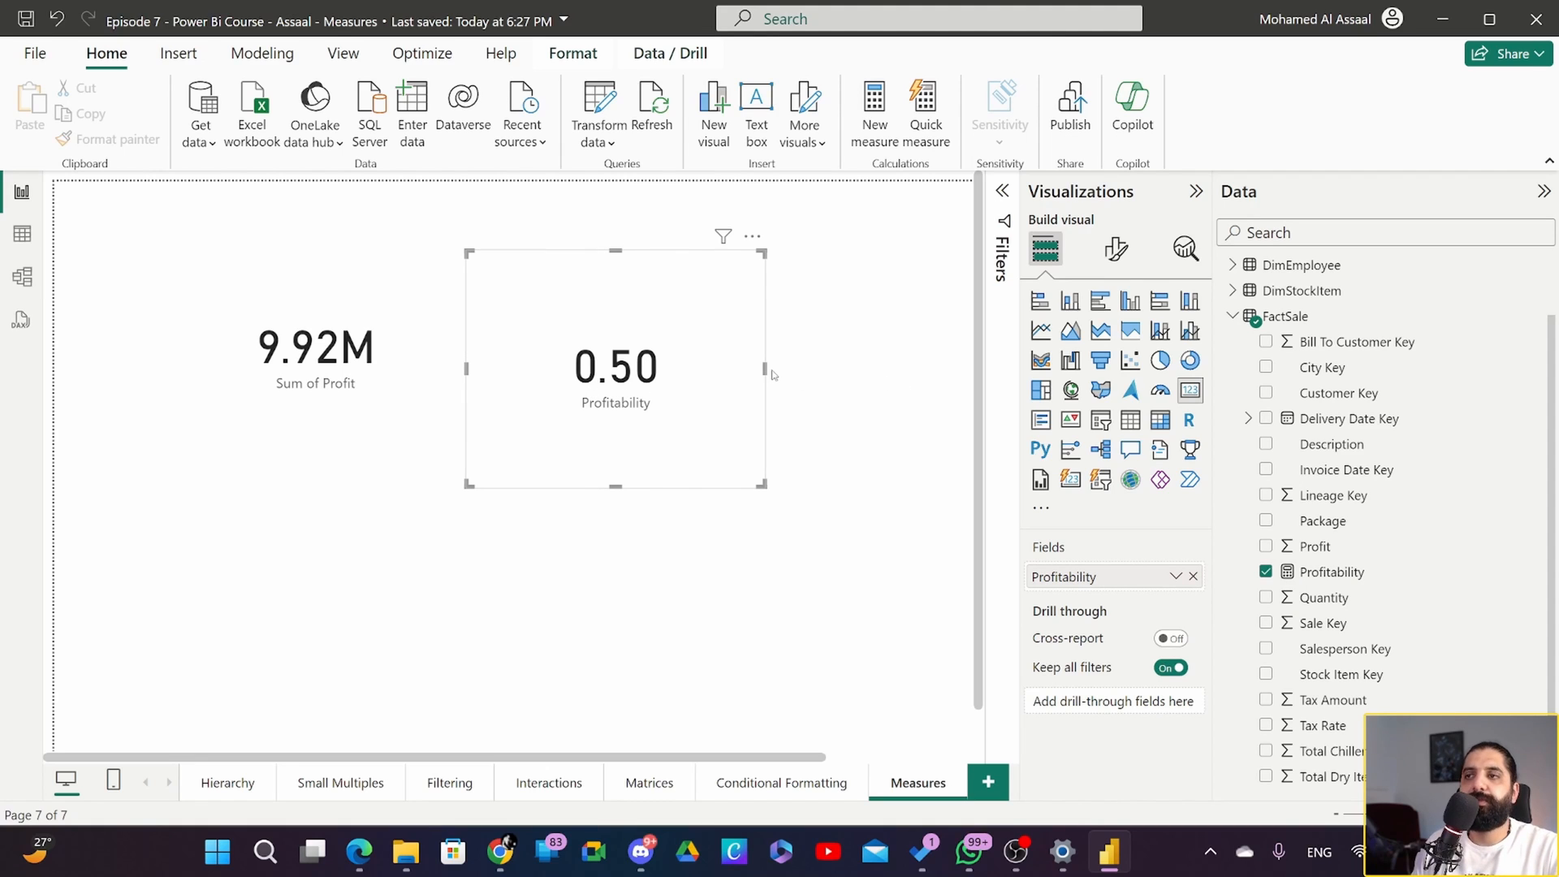
{"action": "left_click_drag", "start_coordinate": [765, 370], "coordinate": [853, 369]}
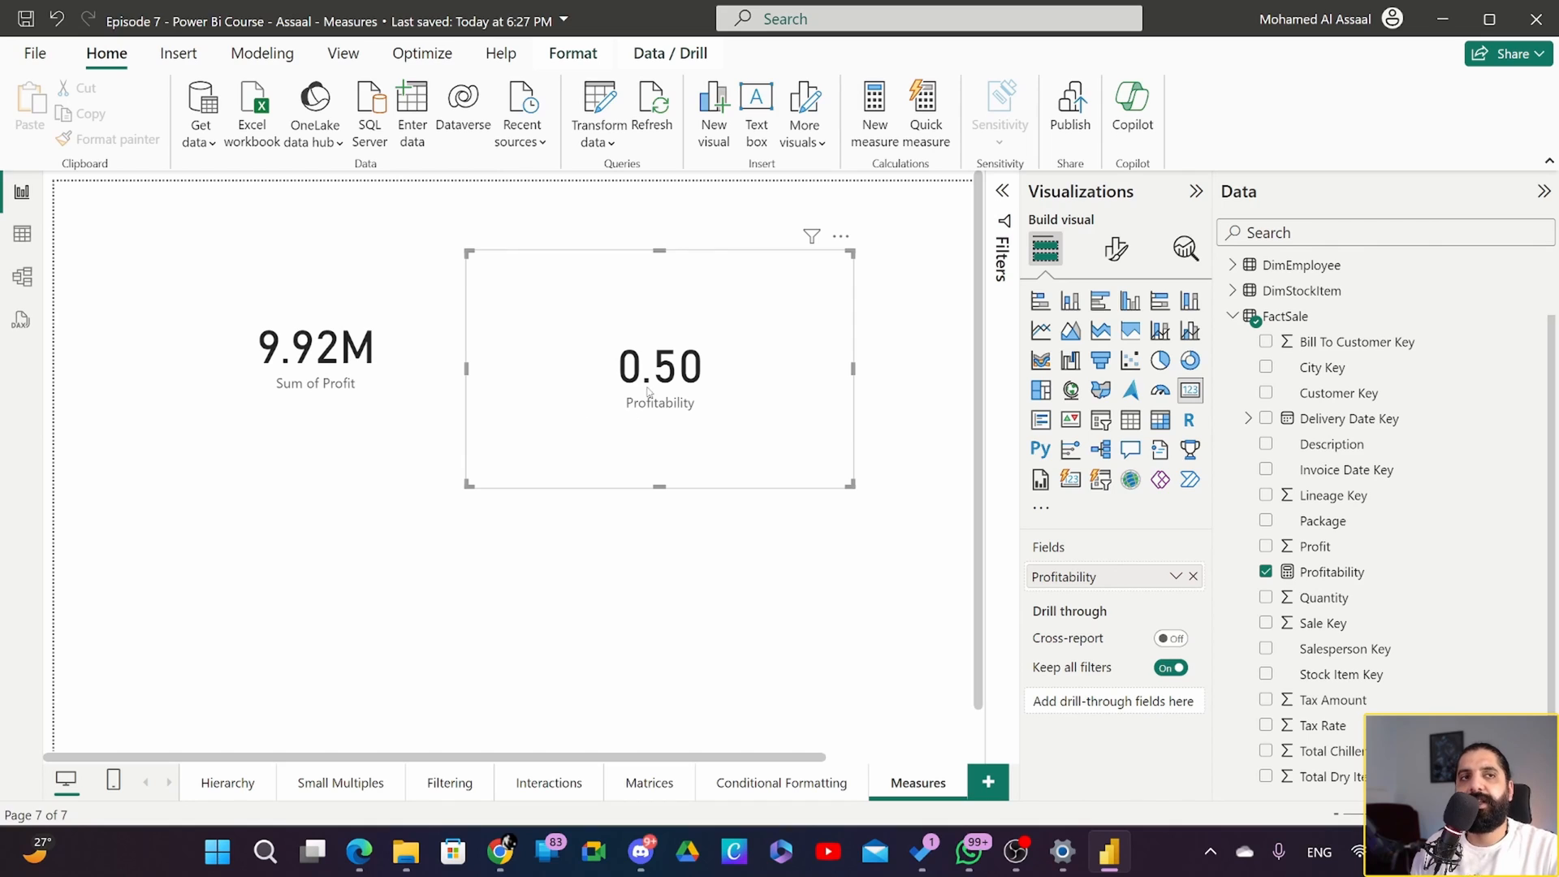
{"action": "left_click", "coordinate": [466, 418]}
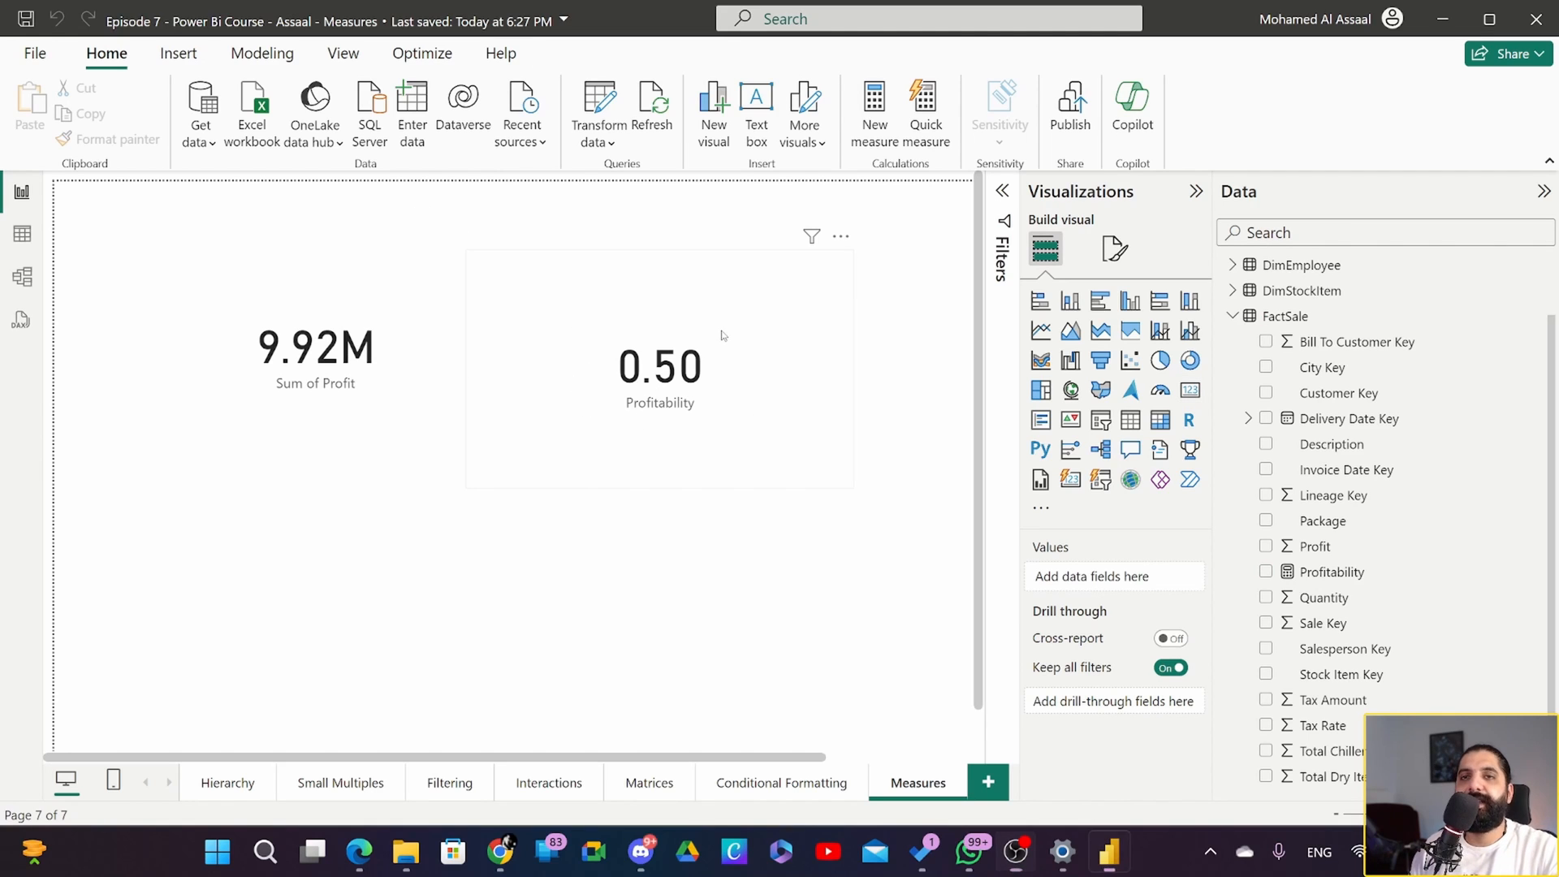
{"action": "left_click", "coordinate": [657, 357]}
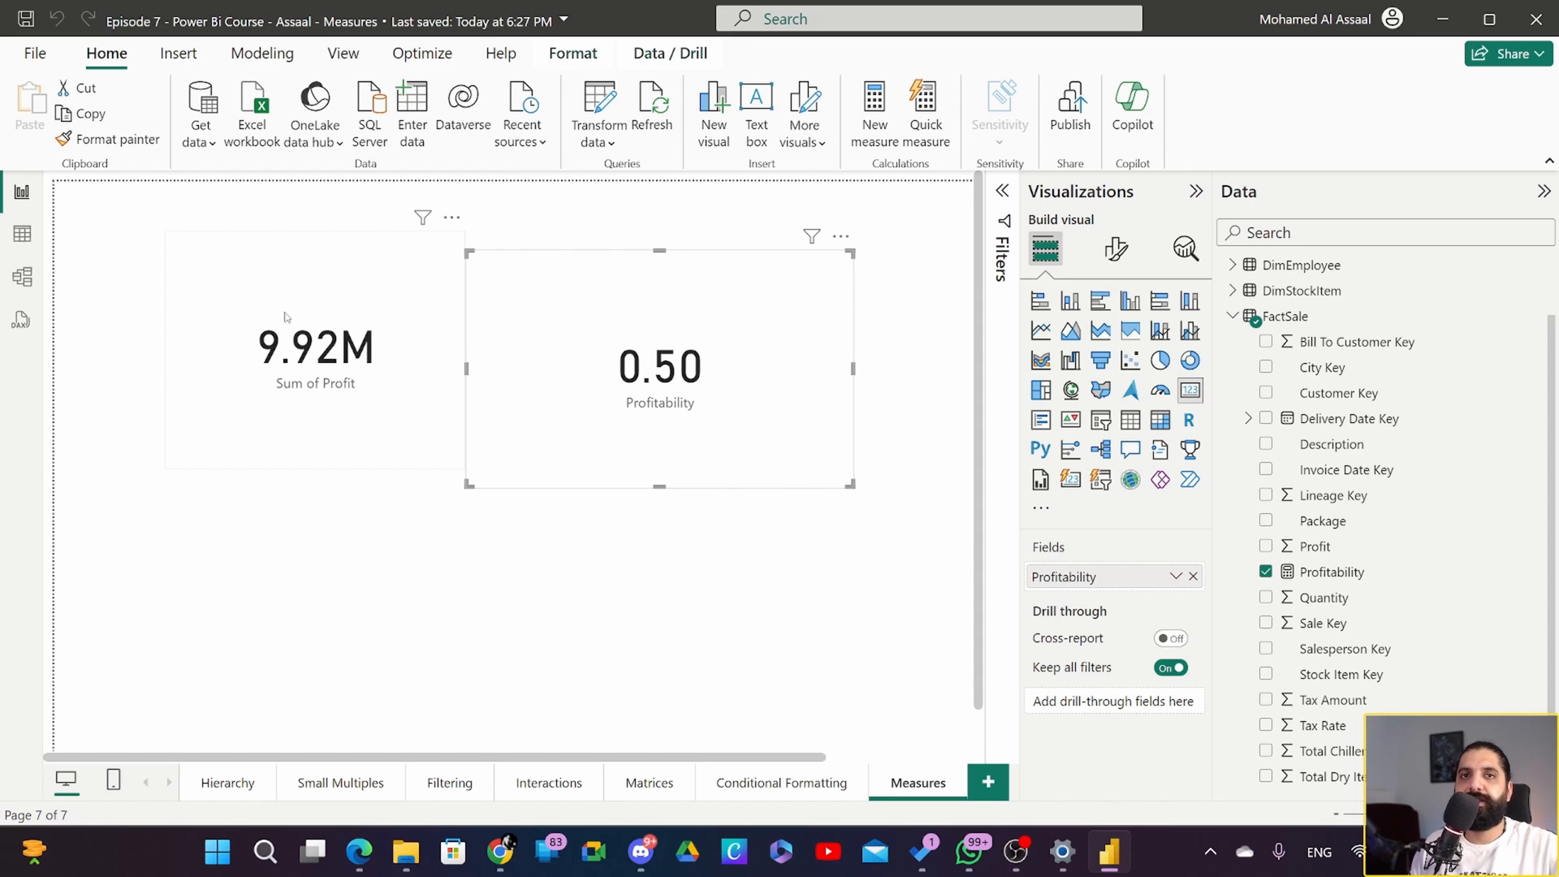
Step: Set the Profitability measure's format to Percentage from the table view and return to the report page
{"action": "left_click", "coordinate": [33, 244]}
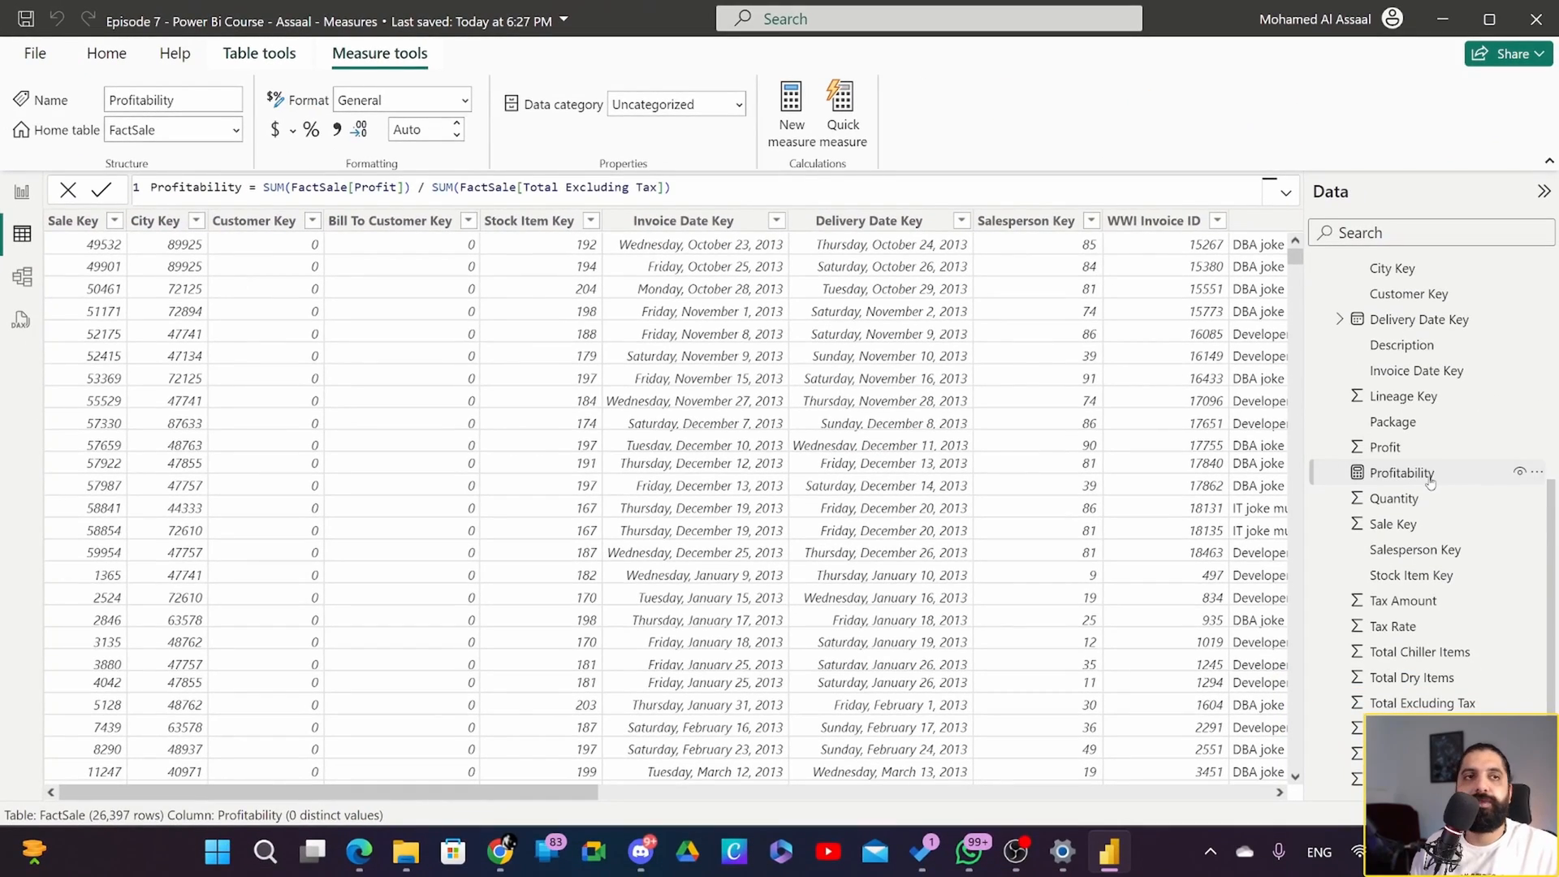
{"action": "left_click", "coordinate": [1430, 482]}
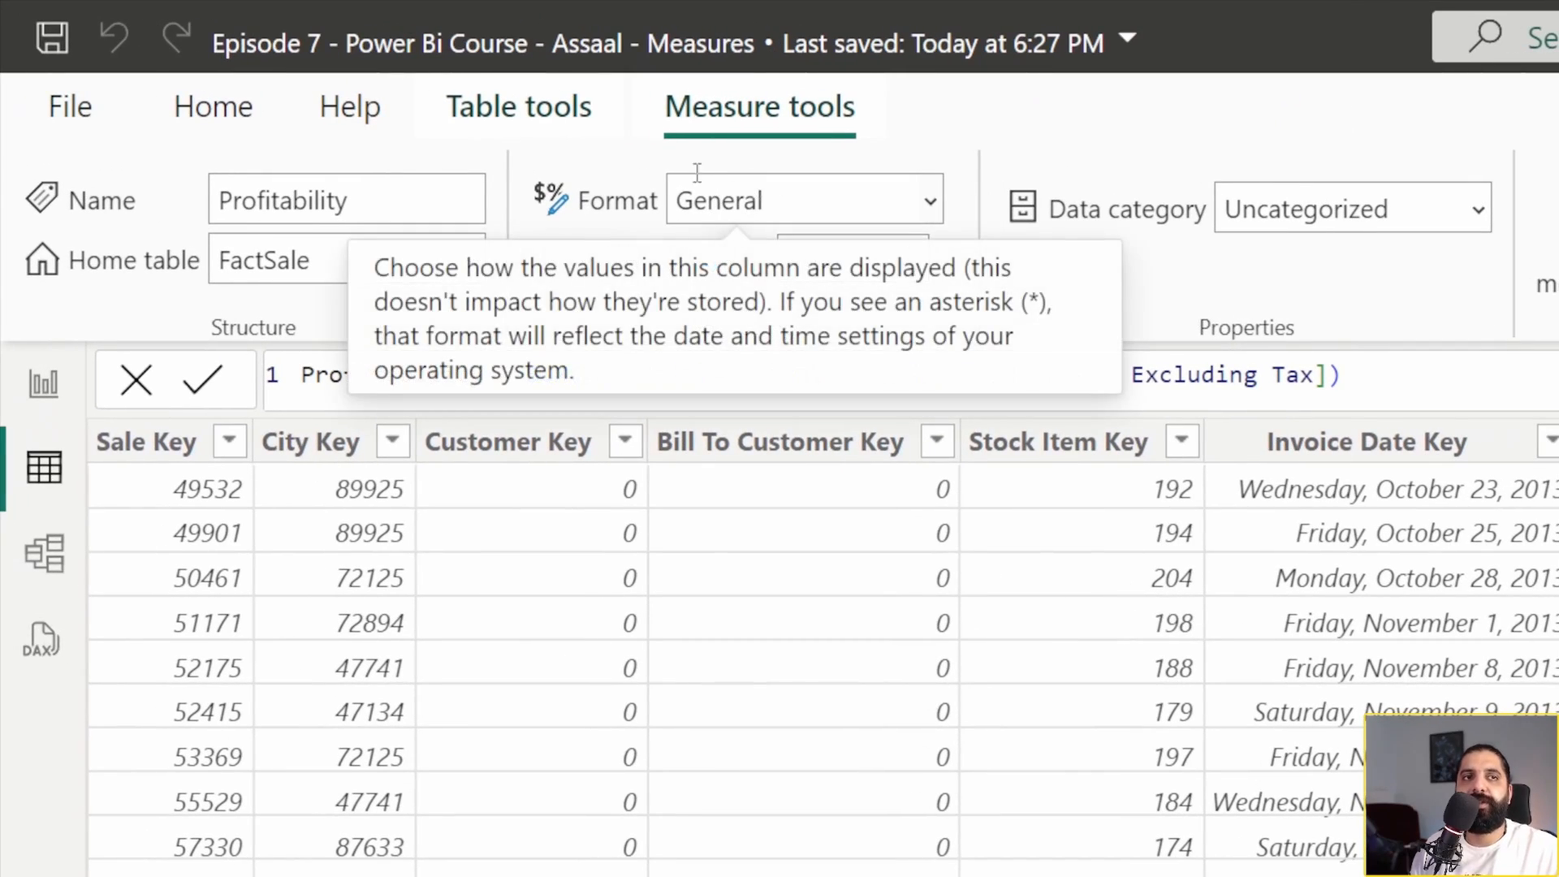
{"action": "left_click", "coordinate": [931, 202]}
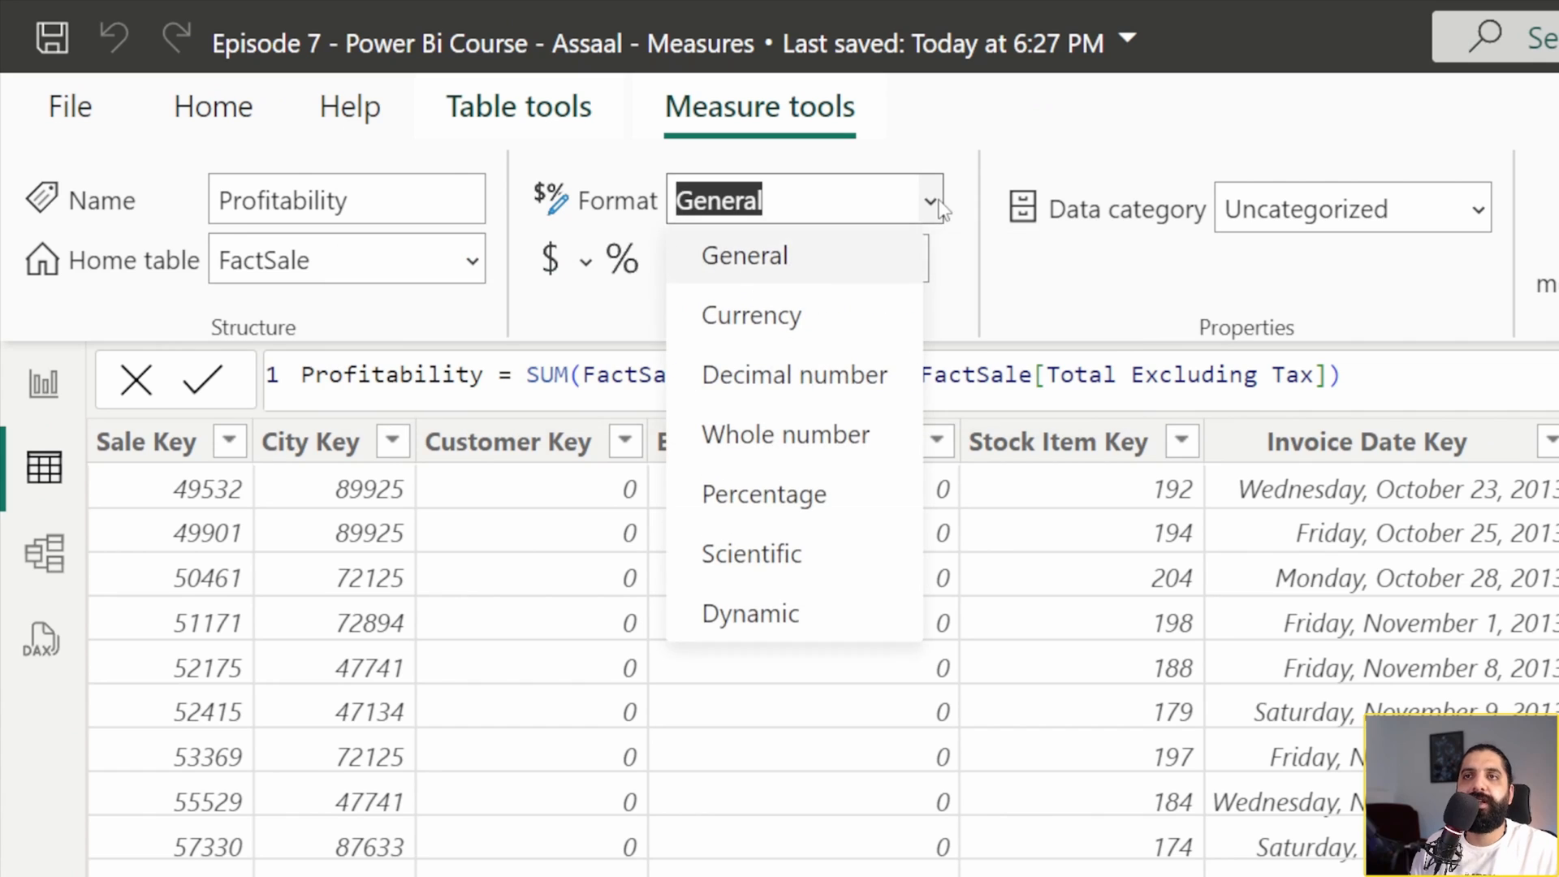
{"action": "left_click", "coordinate": [800, 496]}
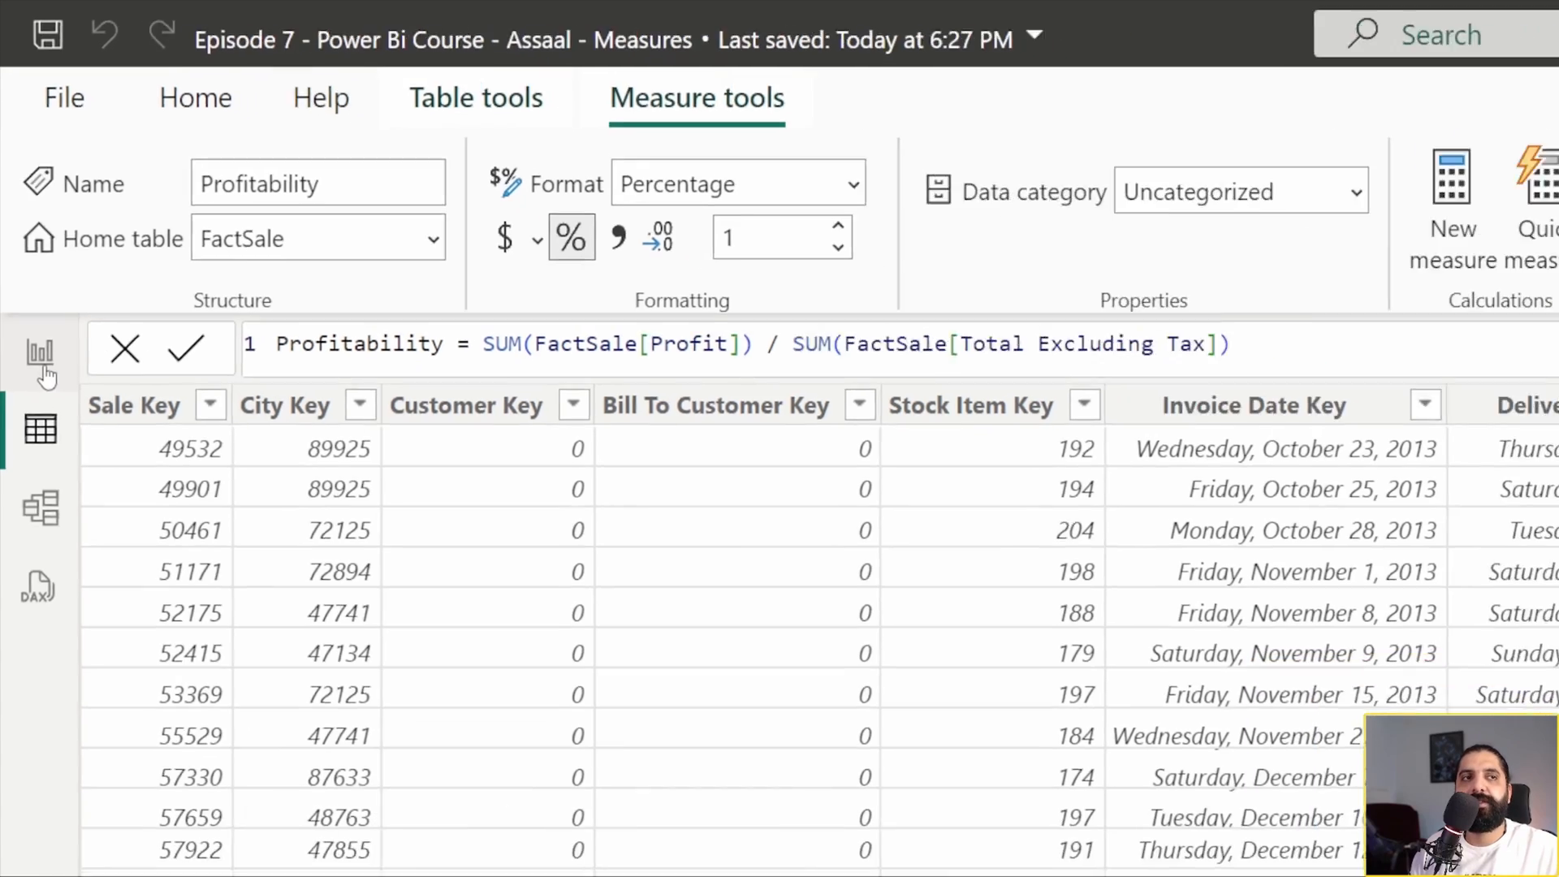
{"action": "left_click", "coordinate": [47, 402]}
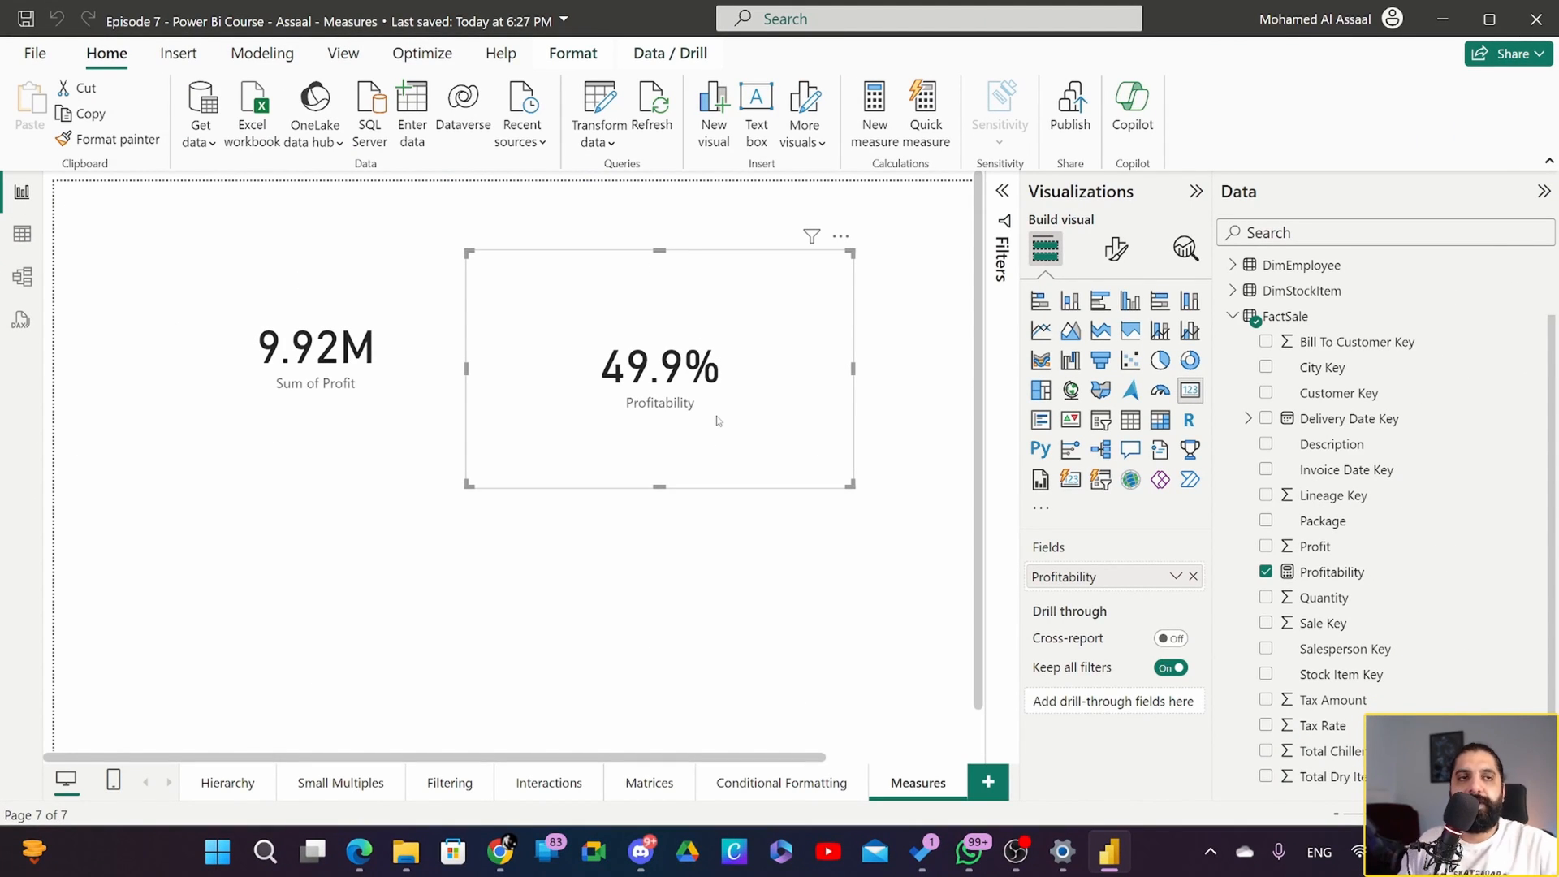
Step: Reduce the Profitability card's height and move it up slightly to line up with the Sum of Profit card
{"action": "left_click_drag", "start_coordinate": [660, 253], "coordinate": [671, 309]}
{"action": "left_click_drag", "start_coordinate": [664, 483], "coordinate": [660, 437]}
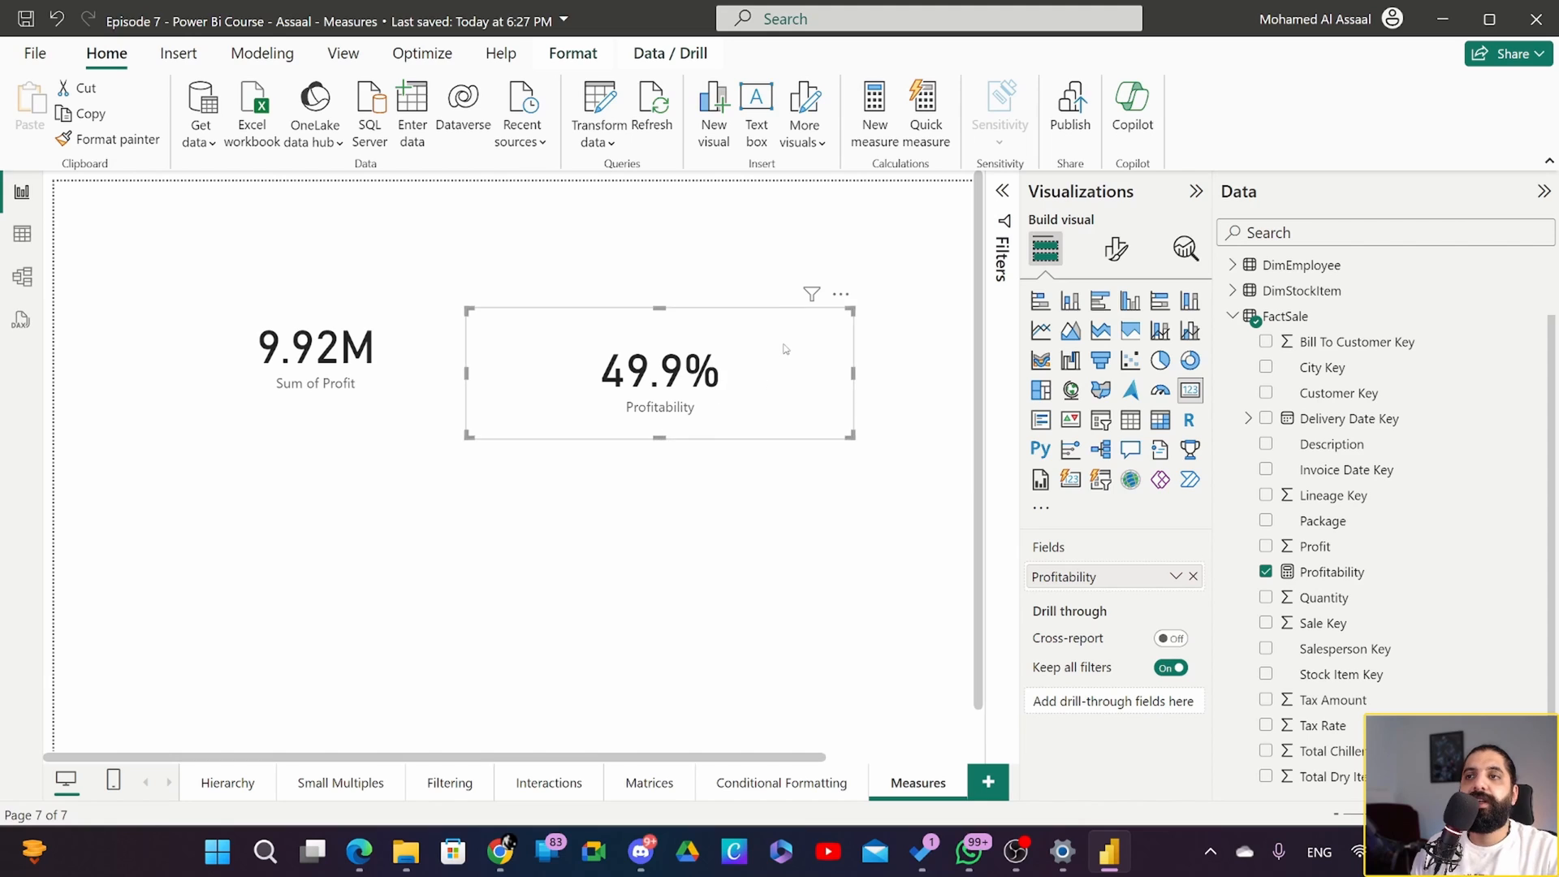
{"action": "left_click_drag", "start_coordinate": [785, 348], "coordinate": [783, 335]}
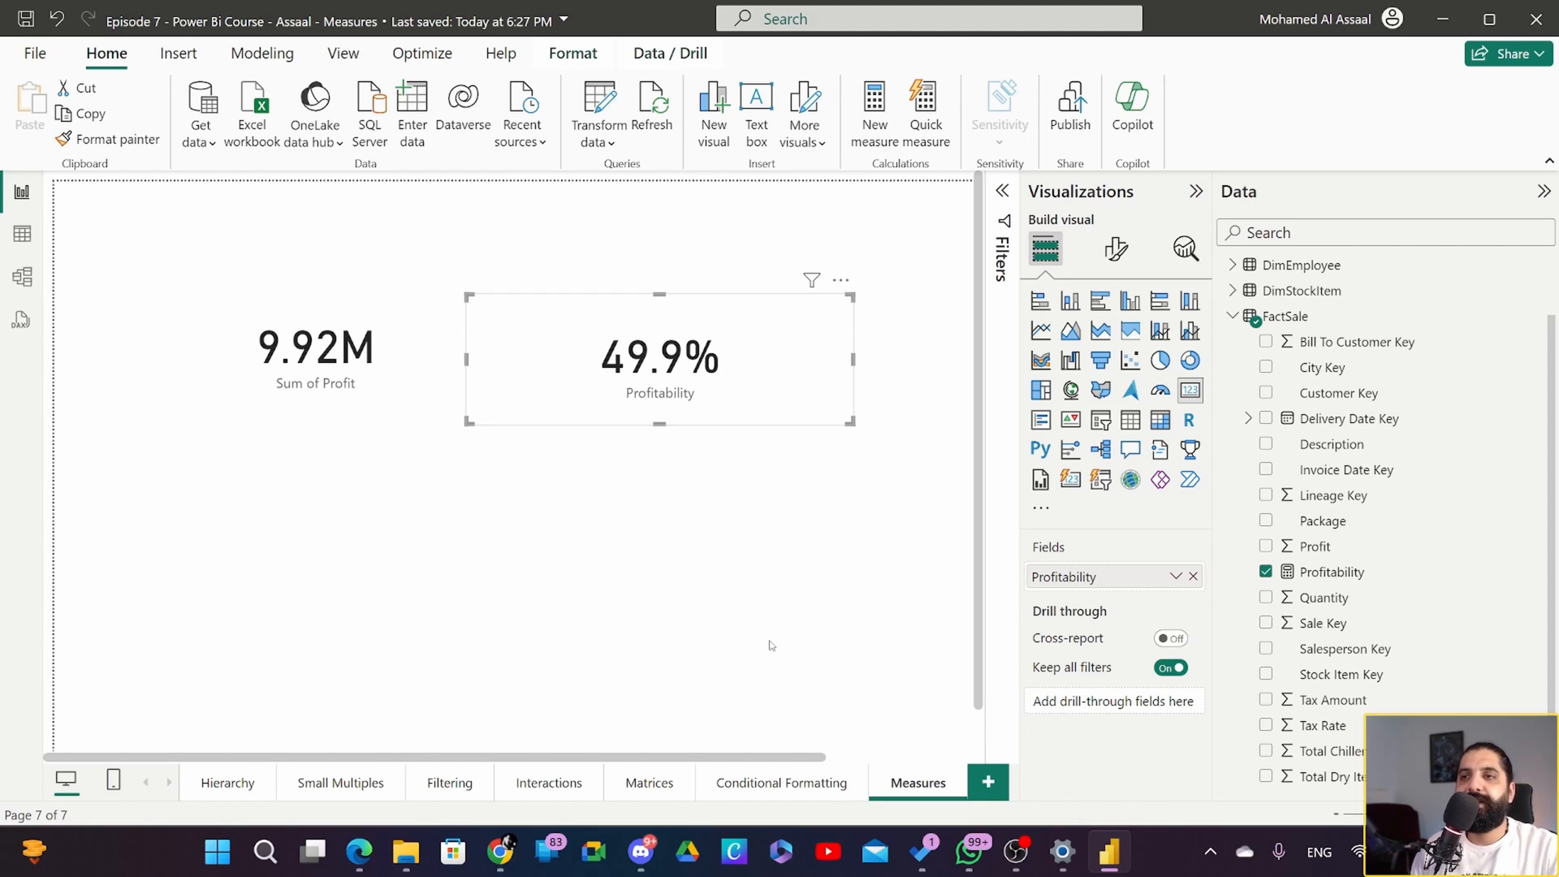
{"action": "left_click", "coordinate": [811, 540]}
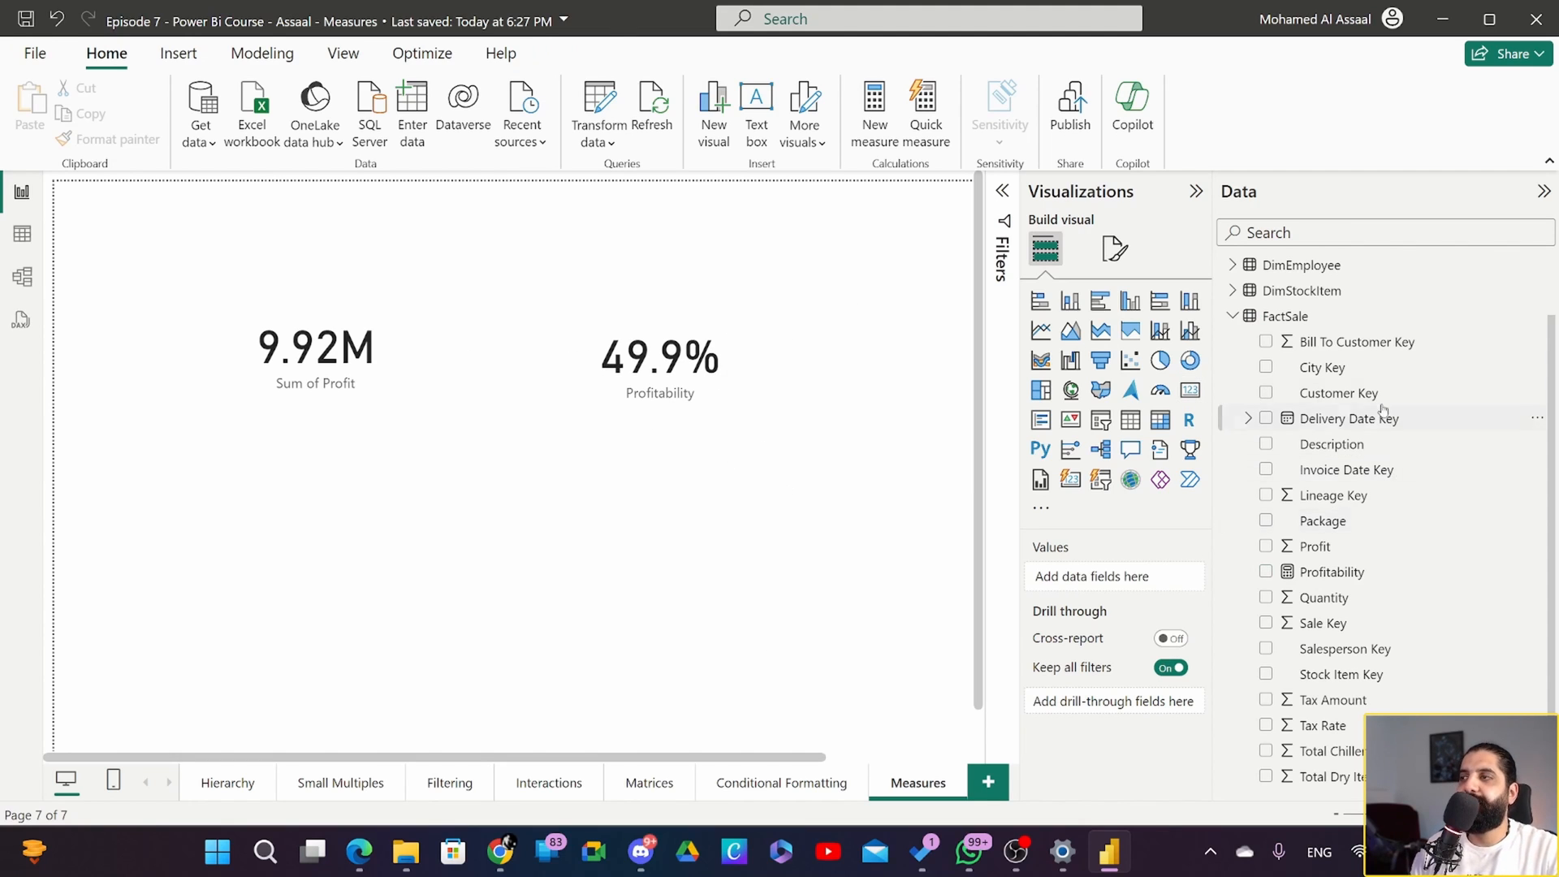
Step: Create a new measure in the FactSale table with the formula Target = 11000000
{"action": "left_click", "coordinate": [1291, 316]}
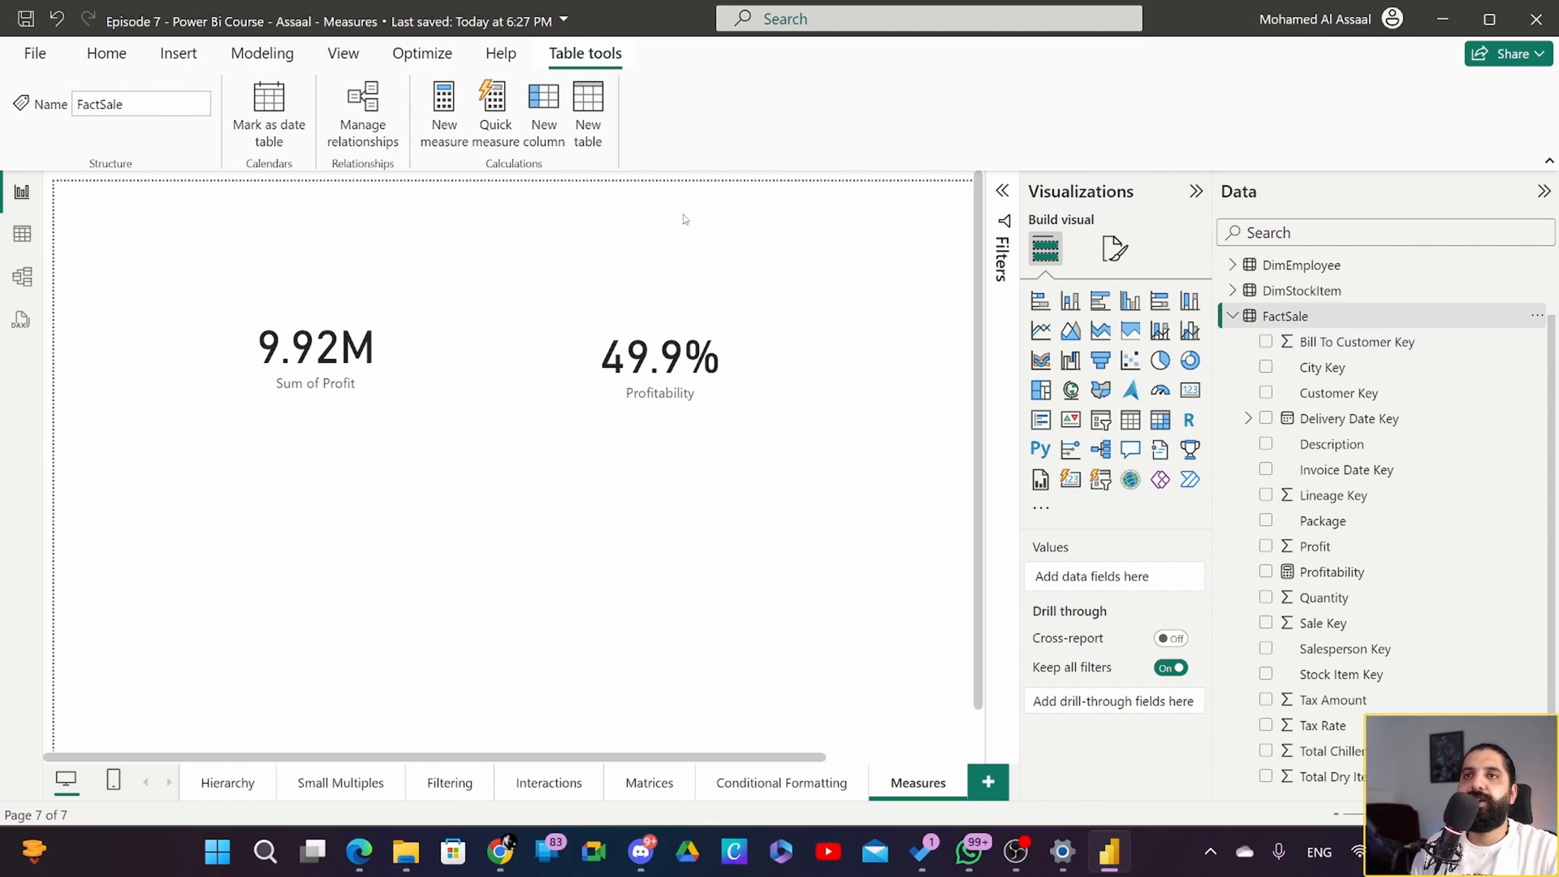
{"action": "left_click", "coordinate": [449, 137]}
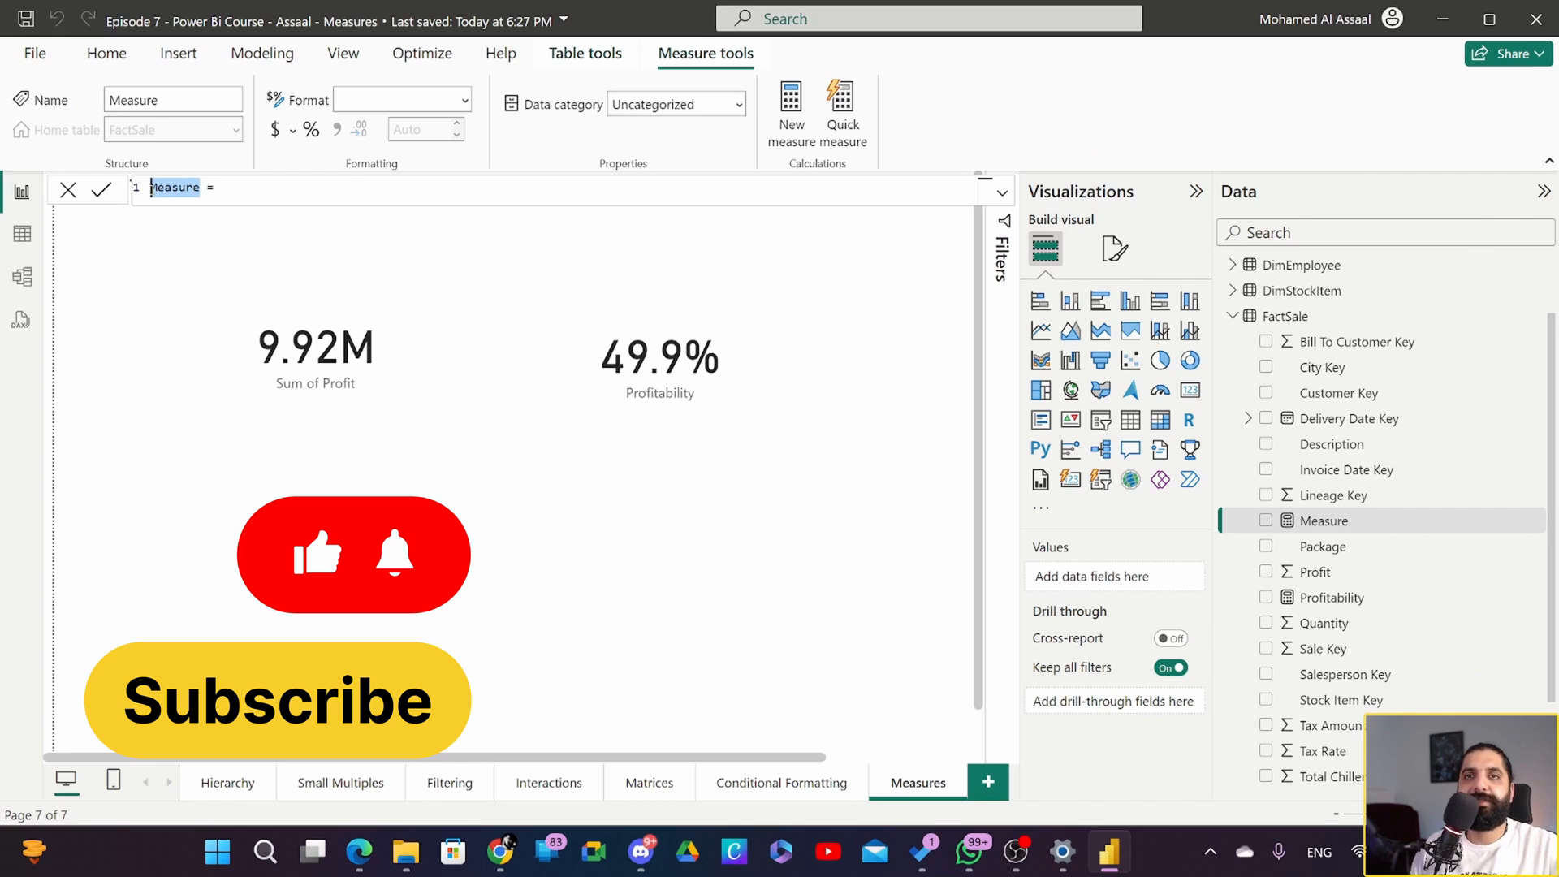
{"action": "type", "text": "Target = 11000000"}
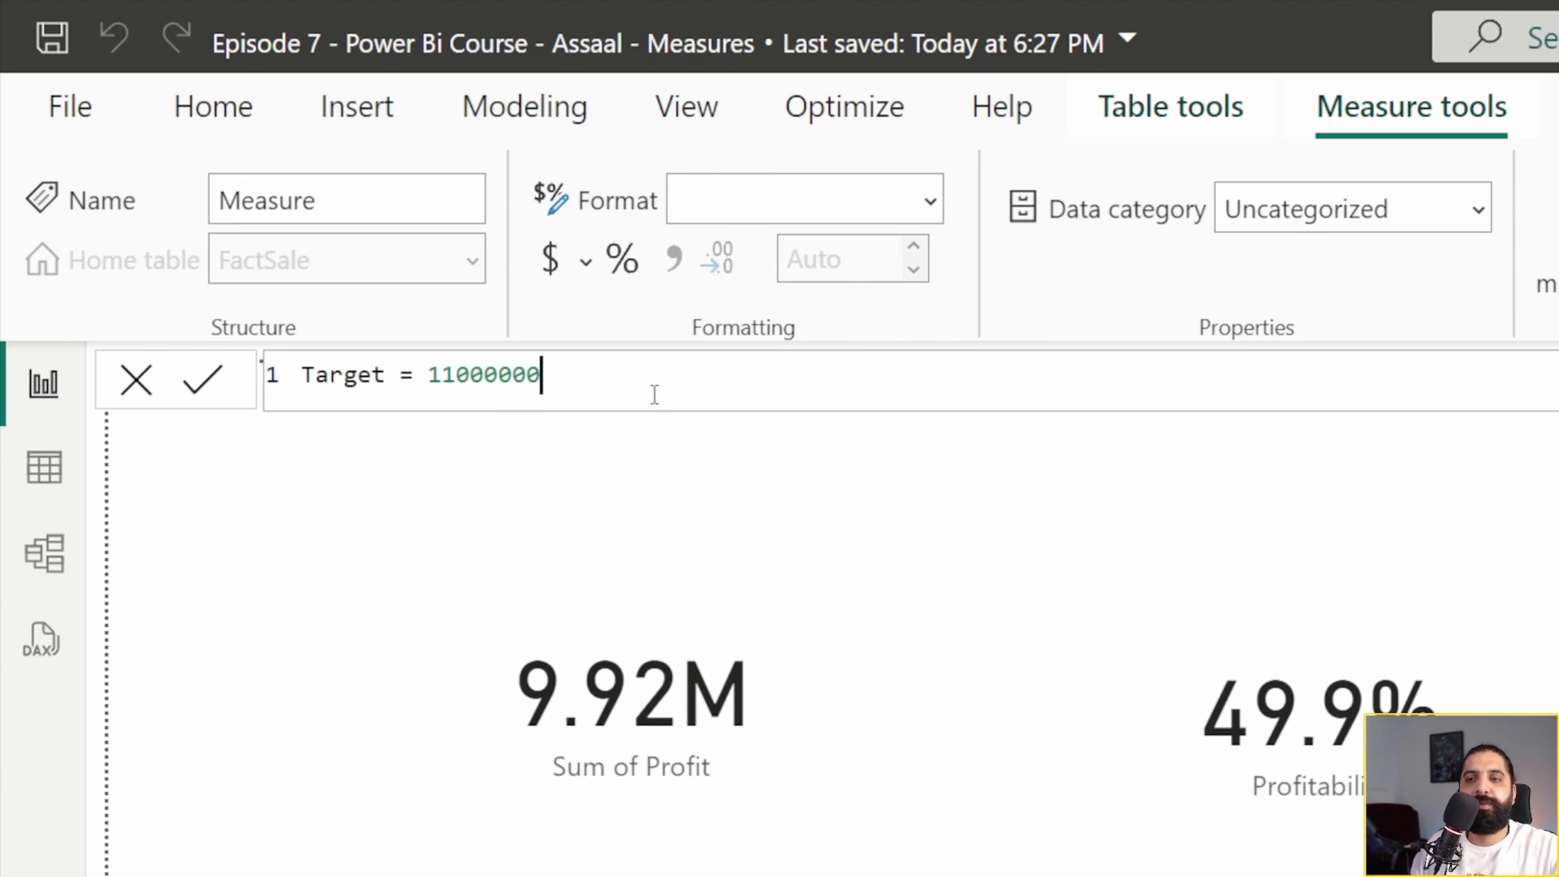
{"action": "key", "text": "Return"}
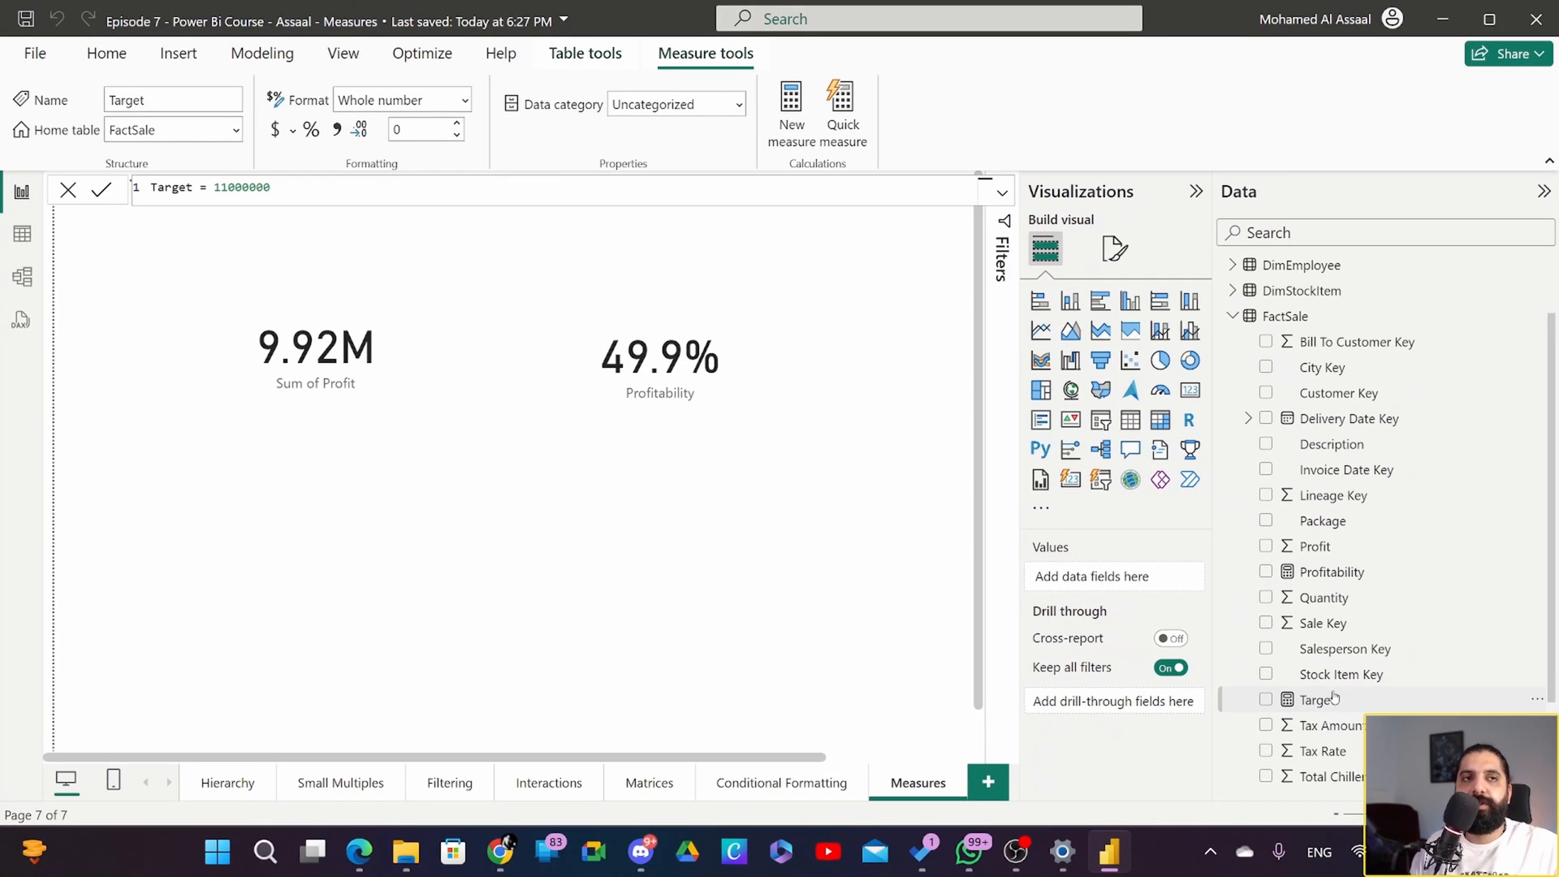
{"action": "left_click", "coordinate": [852, 539]}
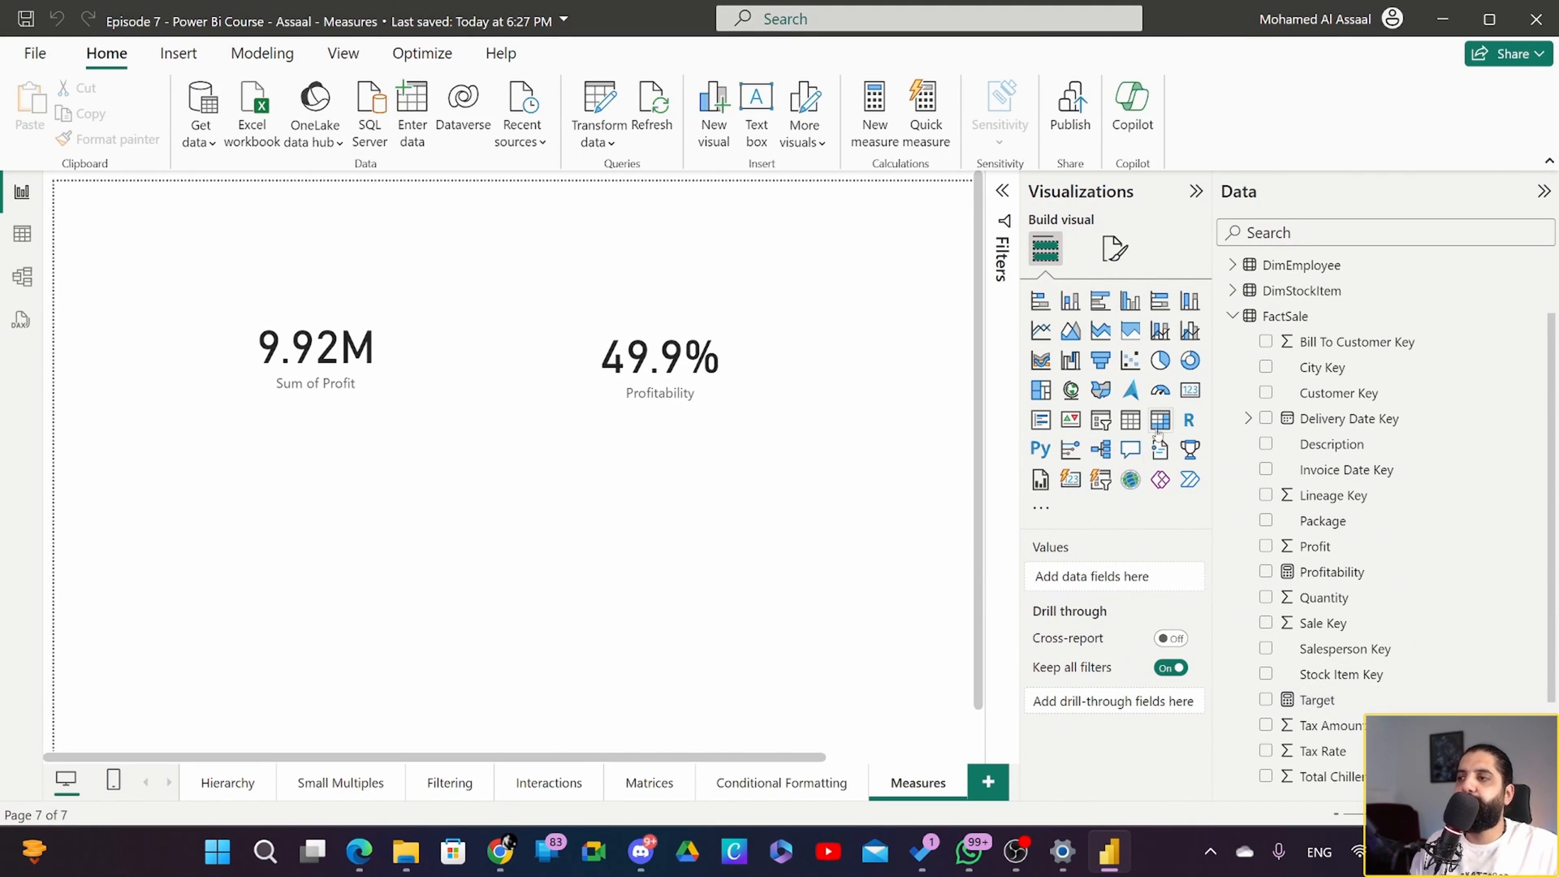
Step: Add a card visual below the Profitability card and show the Target measure in it
{"action": "left_click", "coordinate": [1191, 390]}
{"action": "left_click_drag", "start_coordinate": [391, 595], "coordinate": [676, 542]}
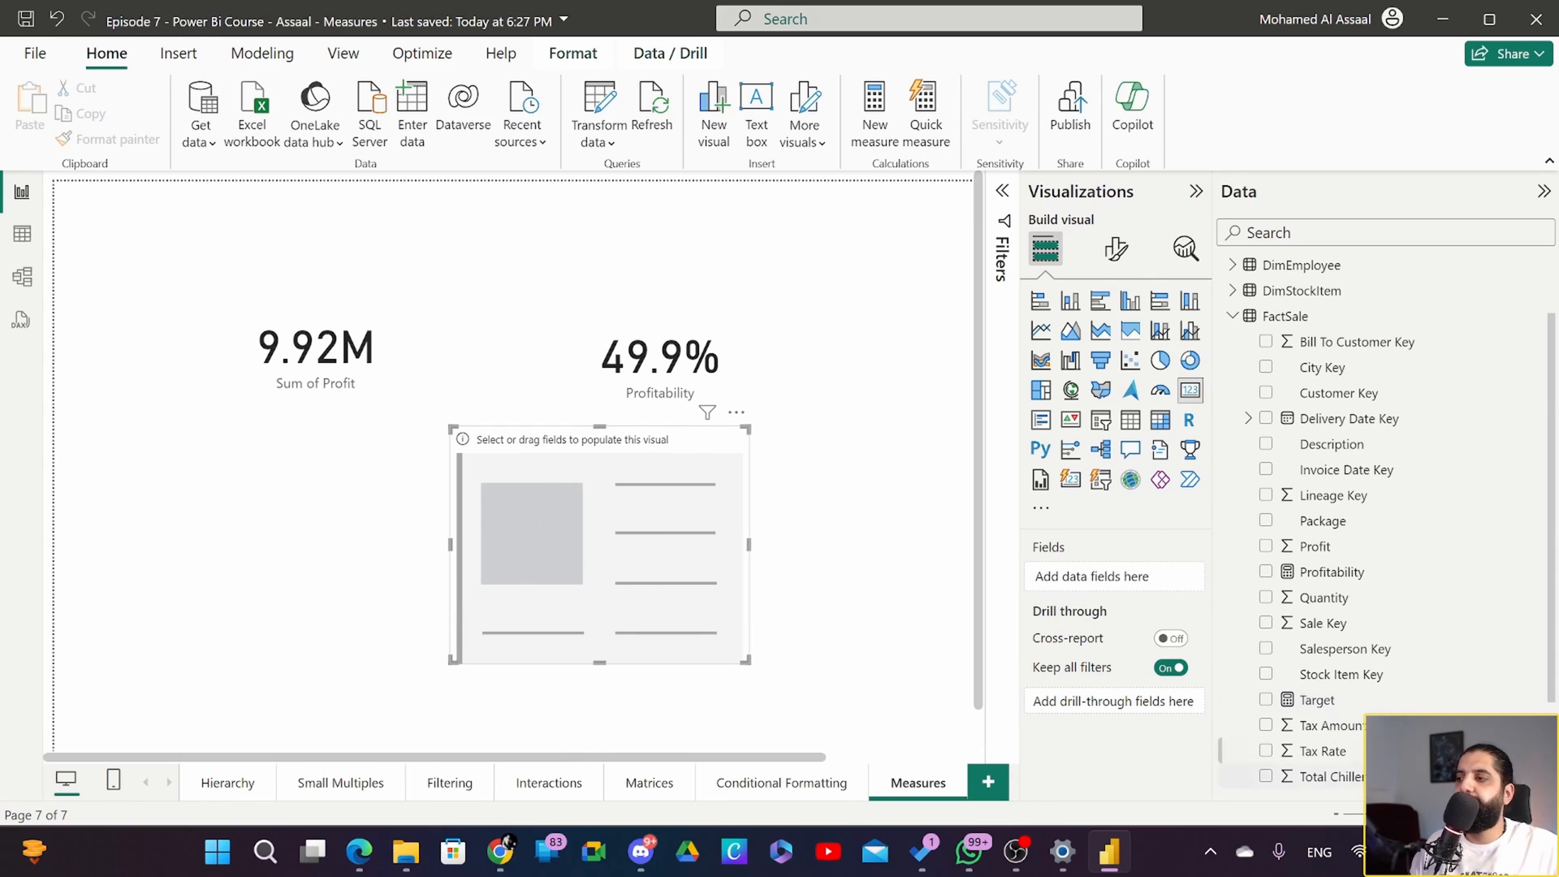
{"action": "scroll", "coordinate": [1317, 610], "scroll_direction": "down", "scroll_amount": 3}
{"action": "left_click_drag", "start_coordinate": [1324, 577], "coordinate": [1088, 576]}
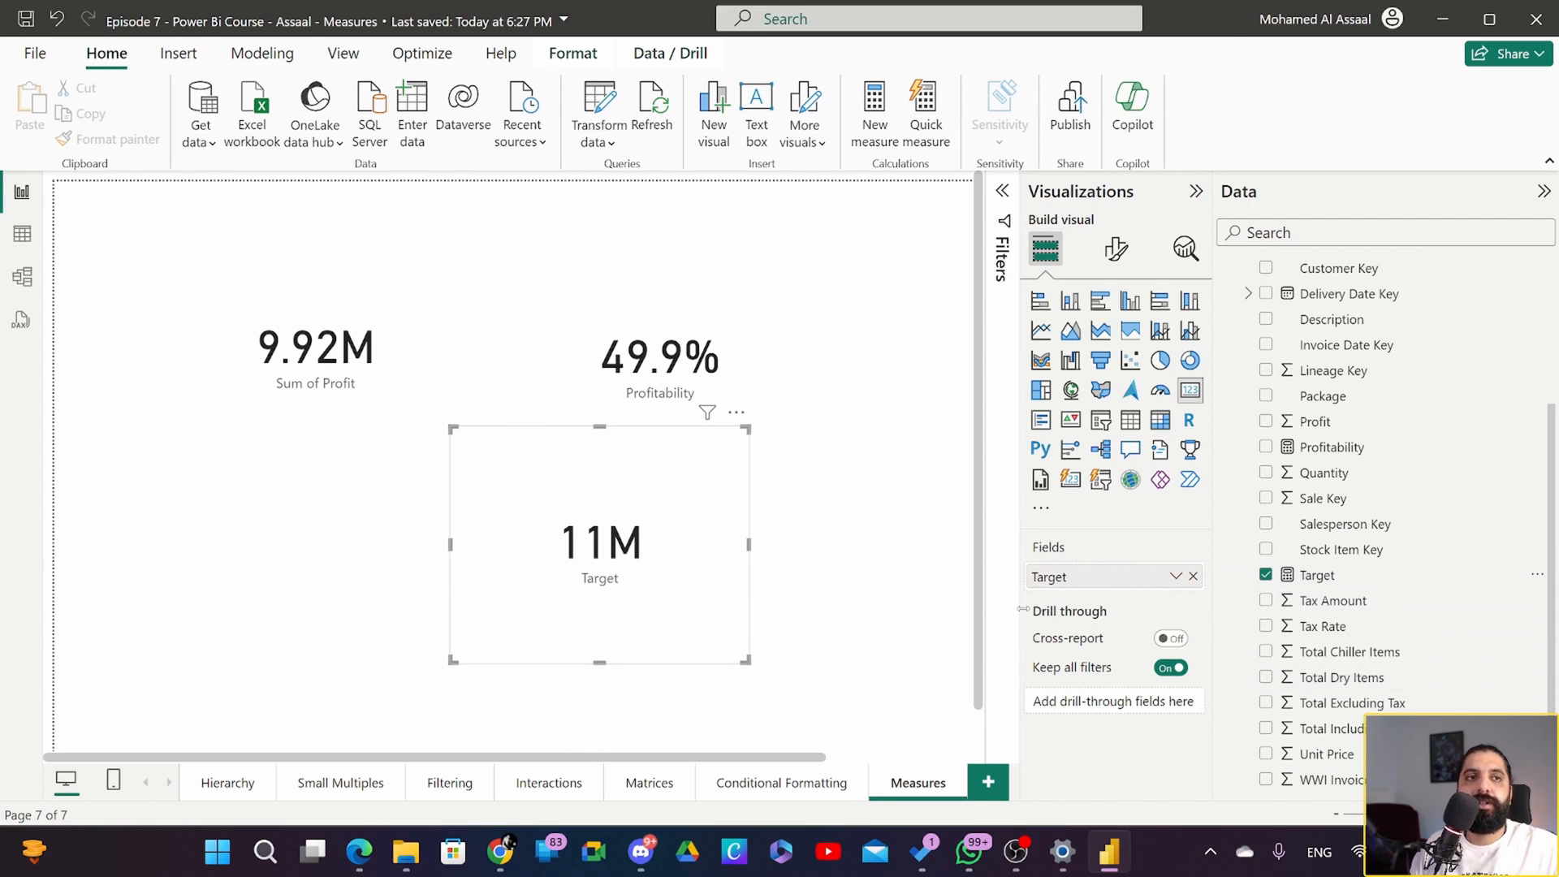